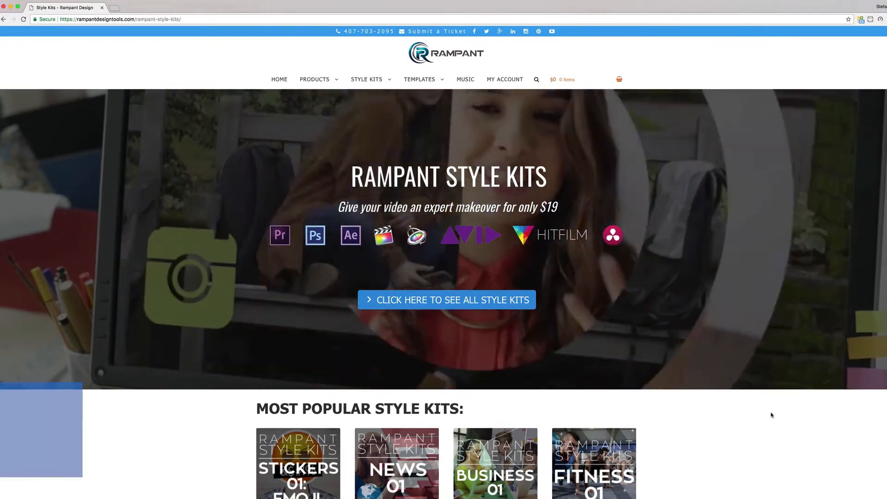
# Look through the most popular style kits on the Rampant Style Kits page
pyautogui.scroll(-2, 772, 415)
pyautogui.scroll(-5, 772, 415)
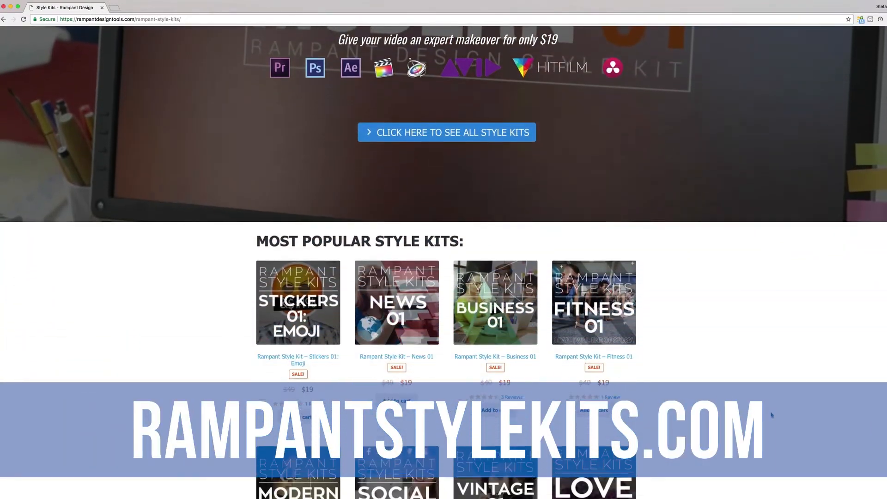
pyautogui.scroll(-5, 771, 415)
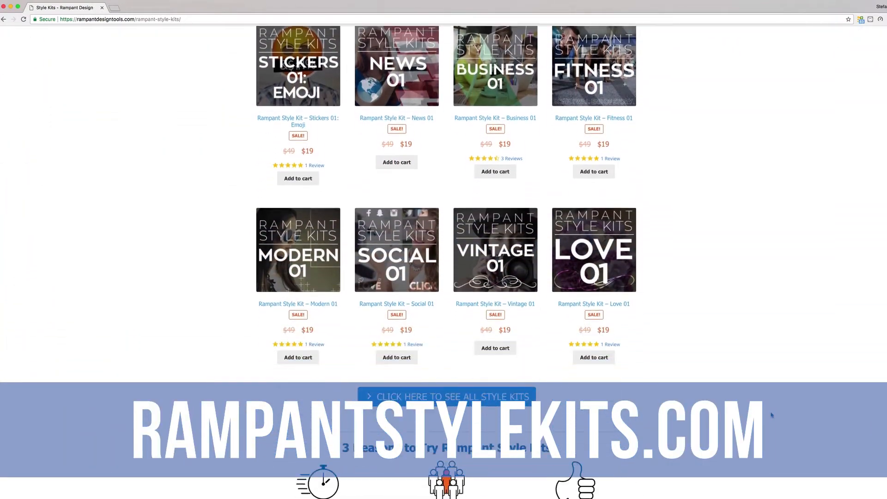
pyautogui.scroll(-1, 771, 415)
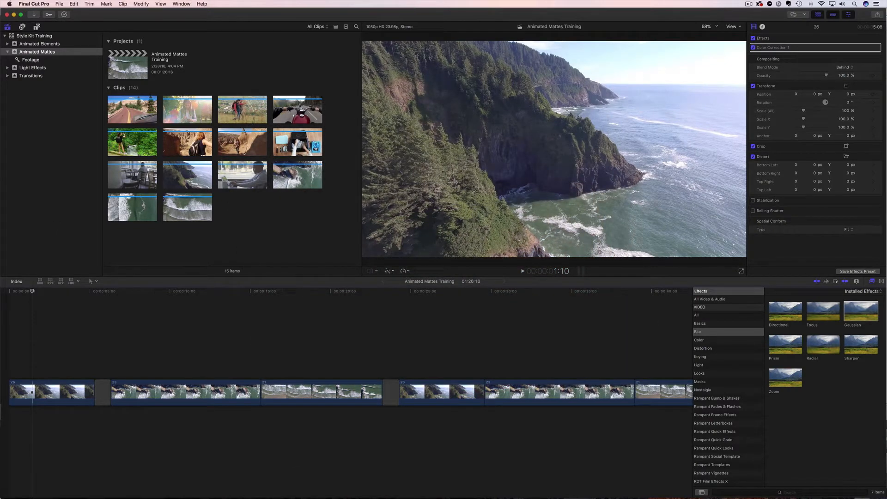
# Switch to Finder and review the Sports, Corporate and Urban matte files in the Animated Mattes folder
pyautogui.click(28, 486)
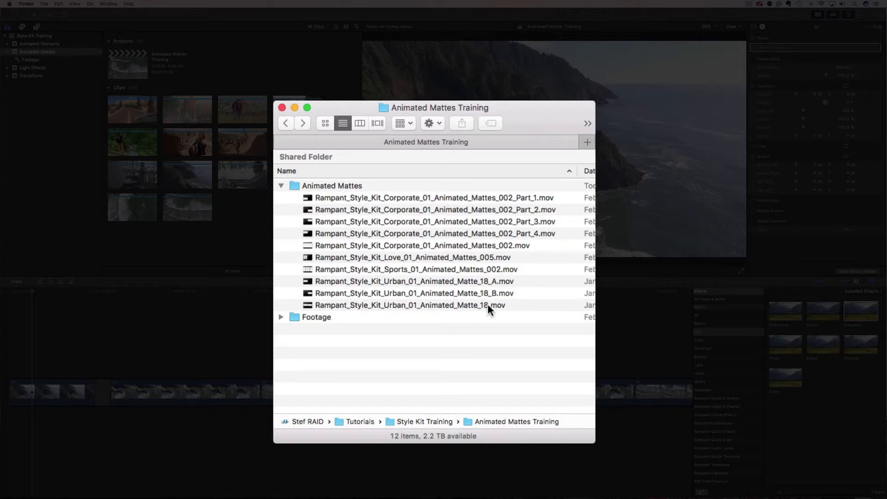
pyautogui.click(500, 259)
pyautogui.click(500, 269)
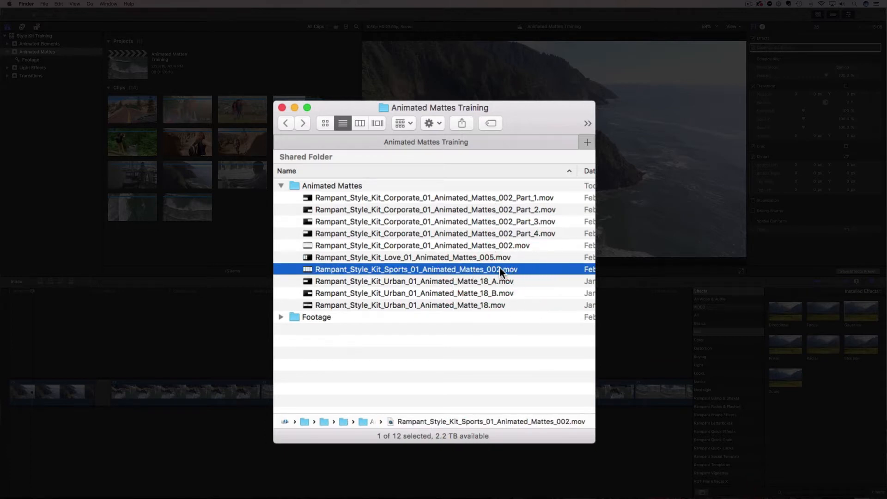
pyautogui.click(518, 243)
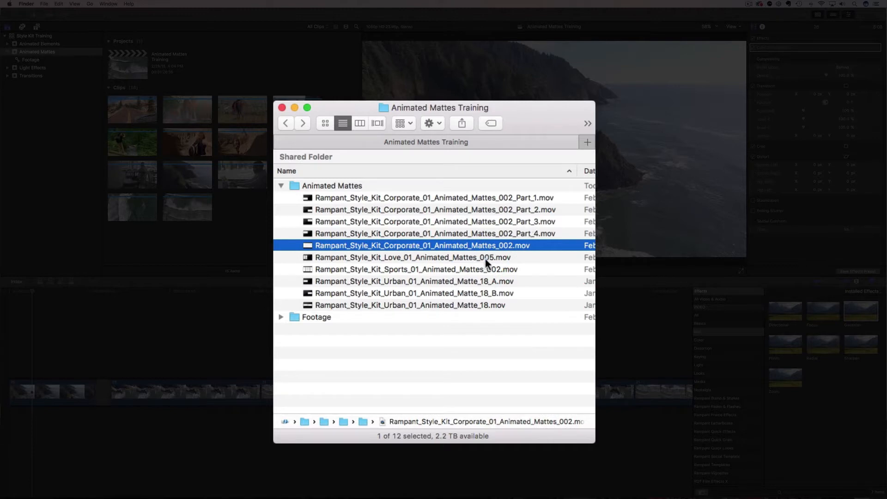
pyautogui.click(485, 305)
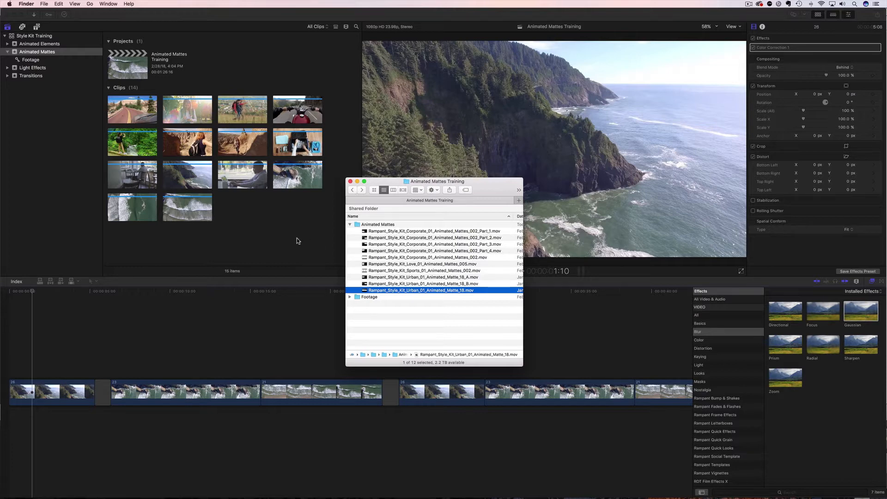
pyautogui.click(253, 231)
pyautogui.click(62, 5)
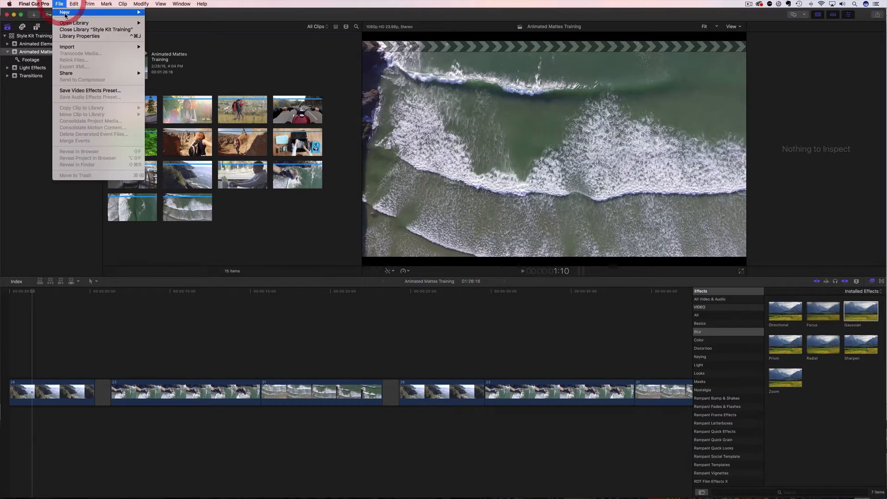
pyautogui.moveTo(136, 47)
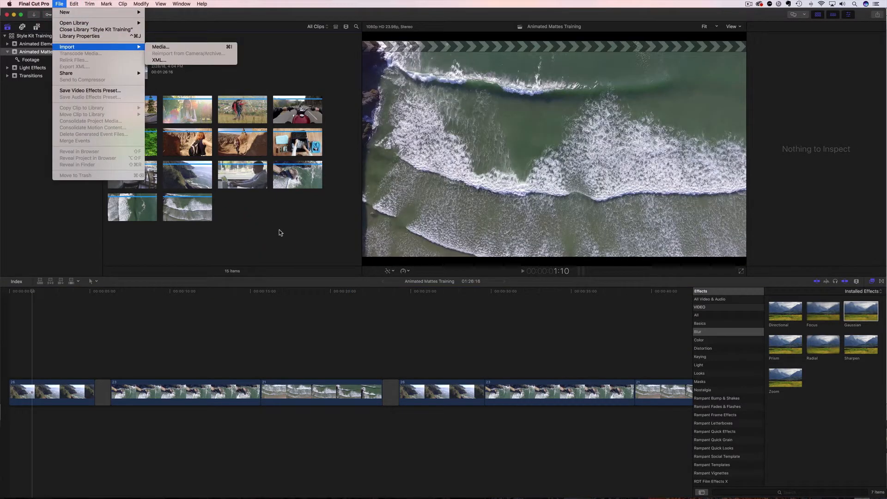
pyautogui.click(242, 229)
pyautogui.rightClick(241, 224)
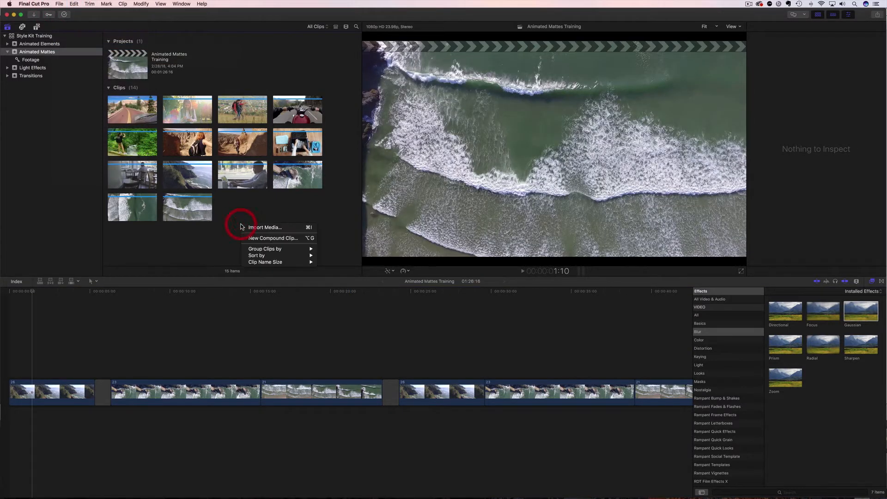
pyautogui.click(200, 242)
# Import the whole Animated Mattes folder from Finder into the Animated Mattes event in Final Cut Pro
pyautogui.click(29, 487)
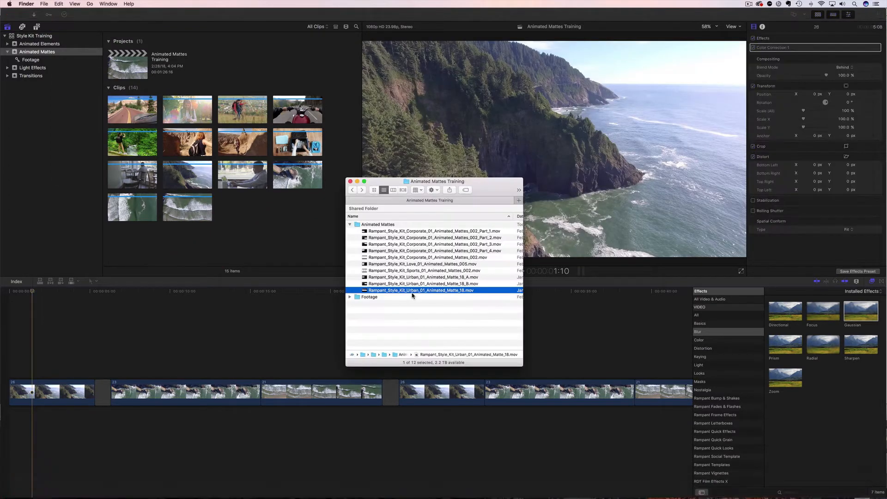
pyautogui.click(371, 225)
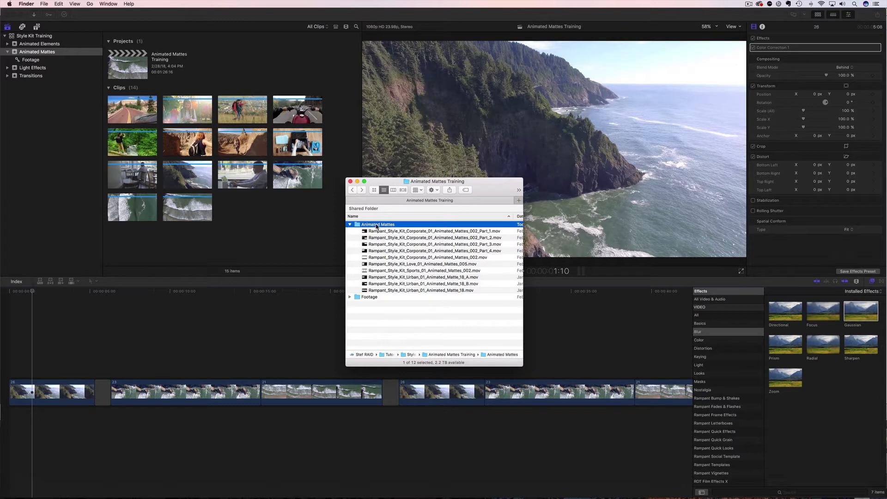
pyautogui.moveTo(377, 226); pyautogui.dragTo(263, 225)
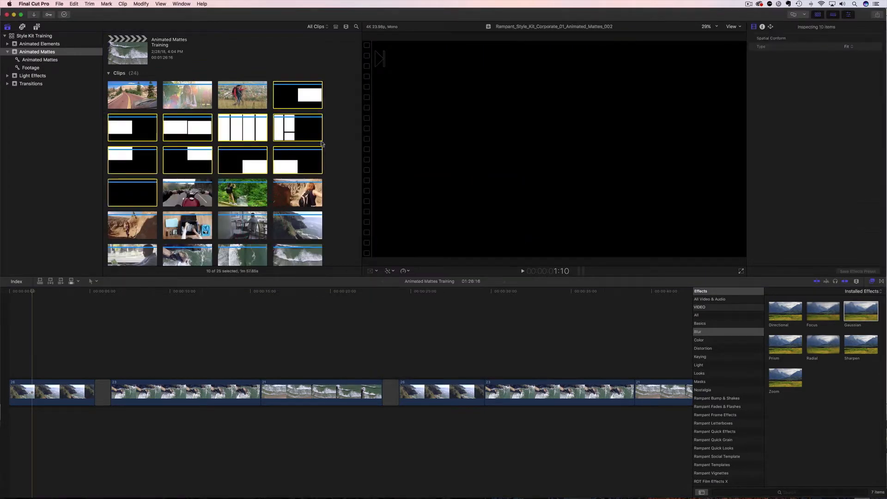
# Show the imported Animated Mattes keyword collection as a list with all its clips deselected
pyautogui.click(49, 61)
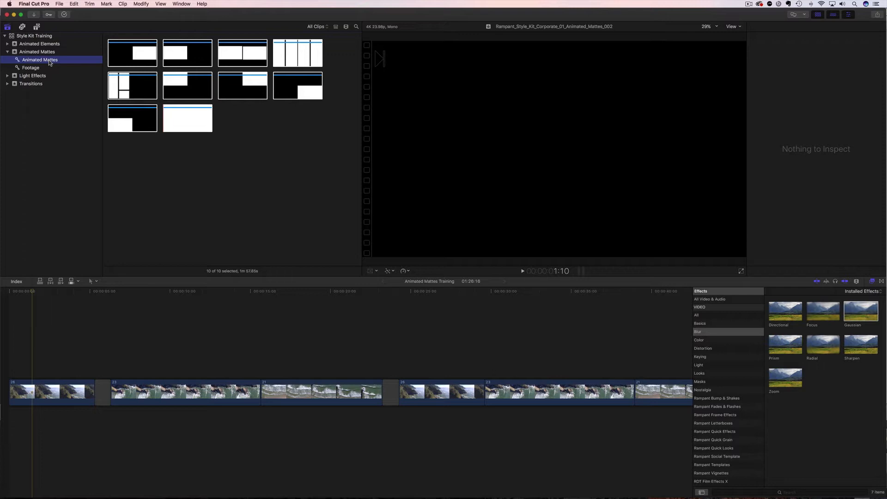
pyautogui.click(336, 27)
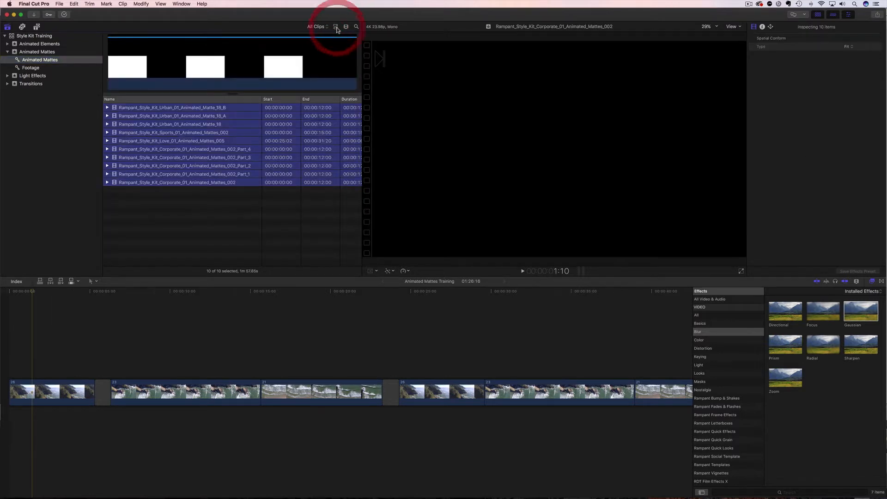
pyautogui.click(164, 208)
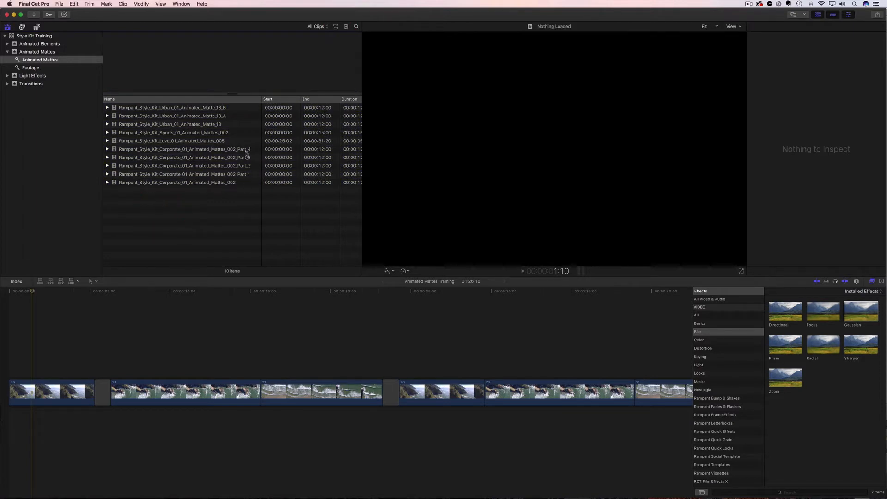
# Preview the Rampant_Style_Kit_Sports_01_Animated_Mattes_002 clip from the Animated Mattes collection in the viewer
pyautogui.click(191, 139)
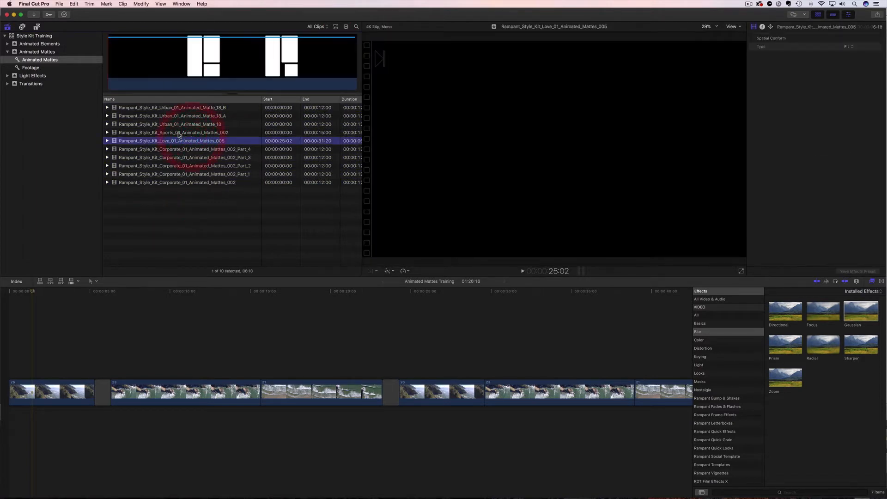
pyautogui.click(205, 134)
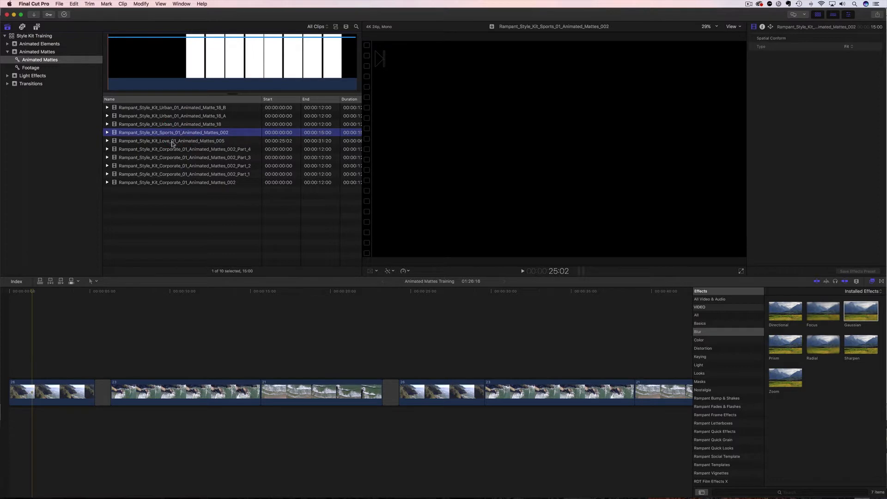
pyautogui.click(523, 271)
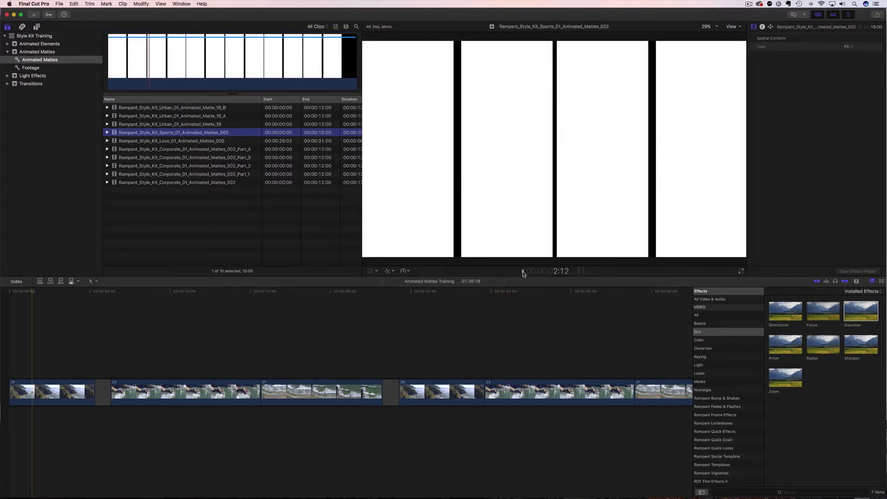
pyautogui.click(524, 271)
# Connect the Sports_01_Animated_Mattes_002 matte above the first timeline clip and set its blend mode to Stencil Alpha
pyautogui.moveTo(125, 136); pyautogui.dragTo(20, 355)
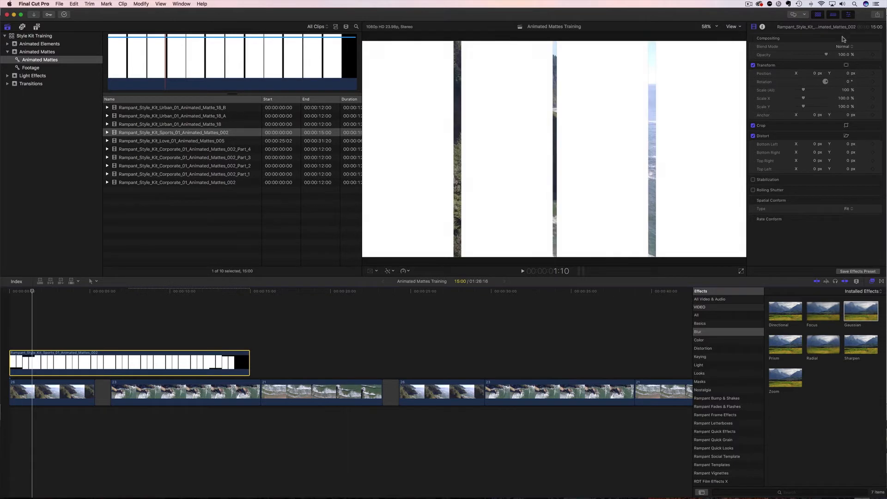
pyautogui.click(849, 48)
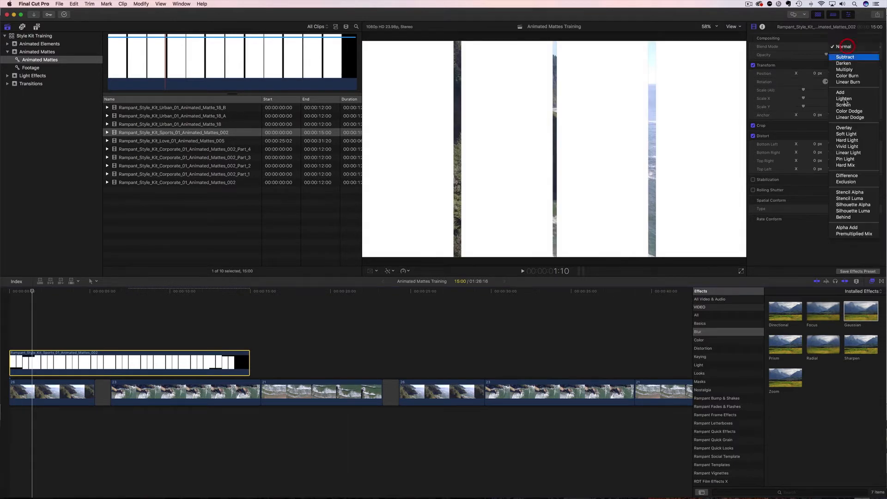
pyautogui.click(853, 192)
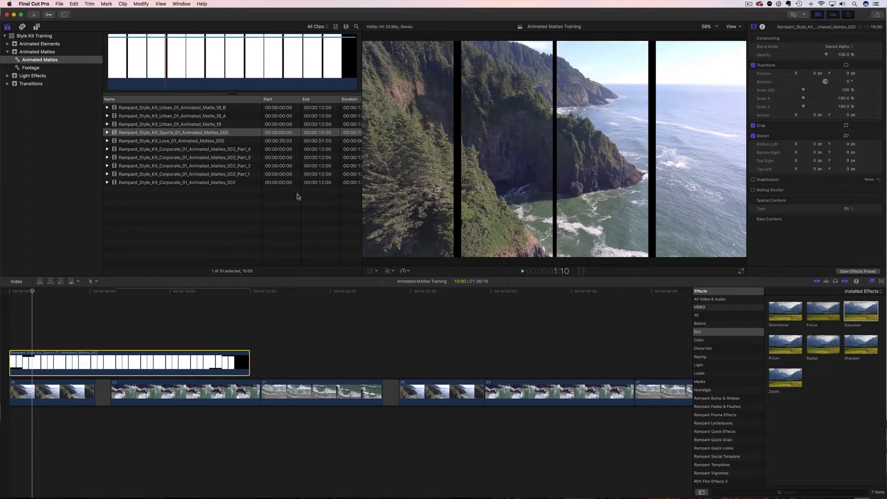
# Play the Sports matte composite from the timeline start and trim the matte's end to match the first clip
pyautogui.moveTo(32, 291); pyautogui.dragTo(11, 292)
pyautogui.press('space')
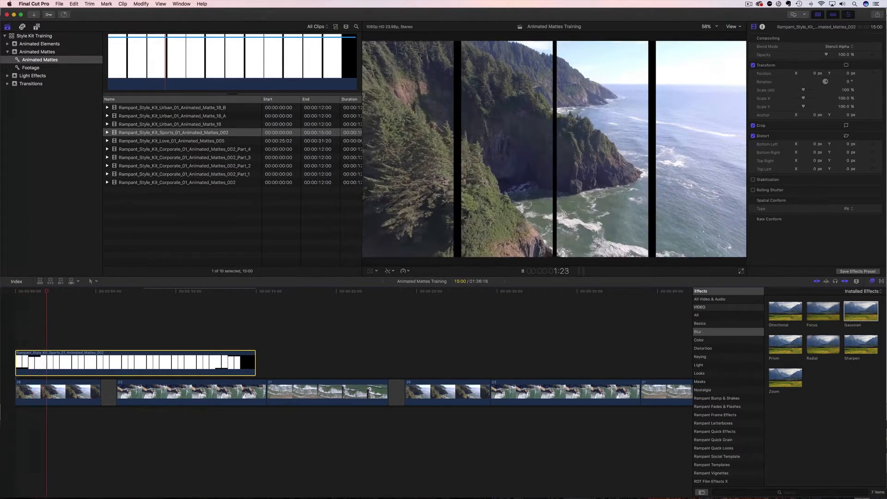
pyautogui.press('space')
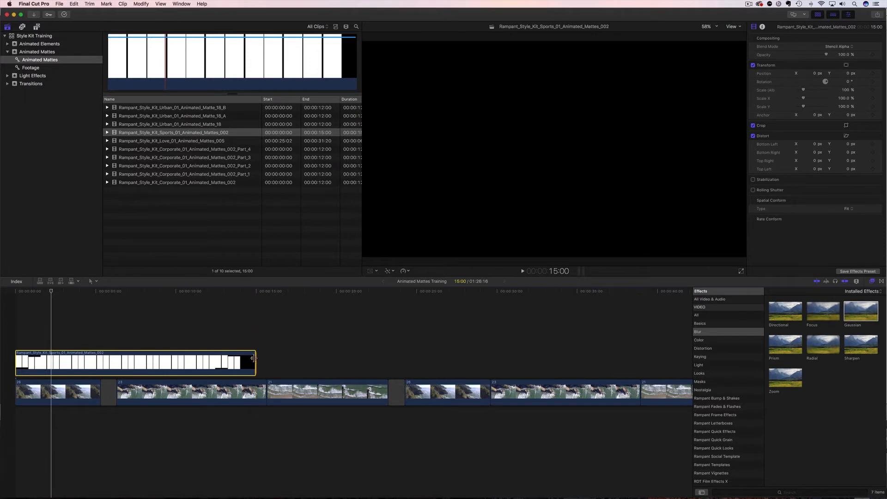
pyautogui.moveTo(254, 357); pyautogui.dragTo(99, 357)
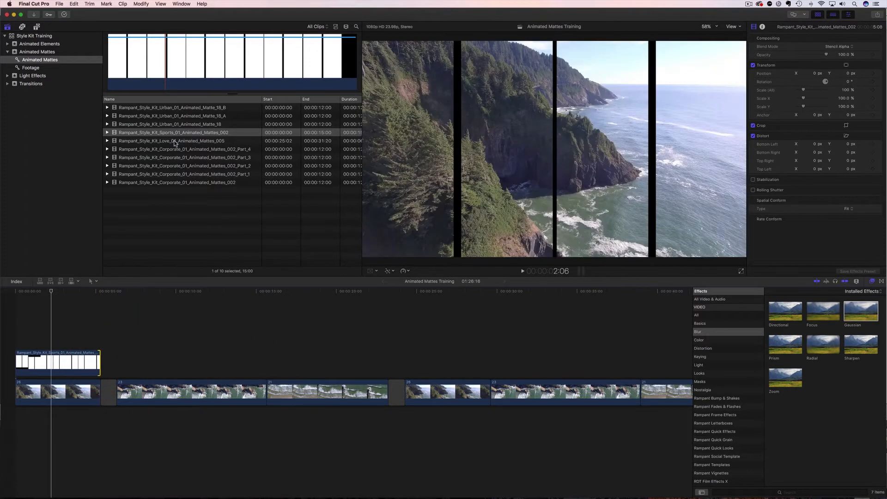
# Connect Rampant_Style_Kit_Urban_01_Animated_Matte_18 above the start of clip 23 and set its blend mode to Stencil Alpha
pyautogui.click(153, 125)
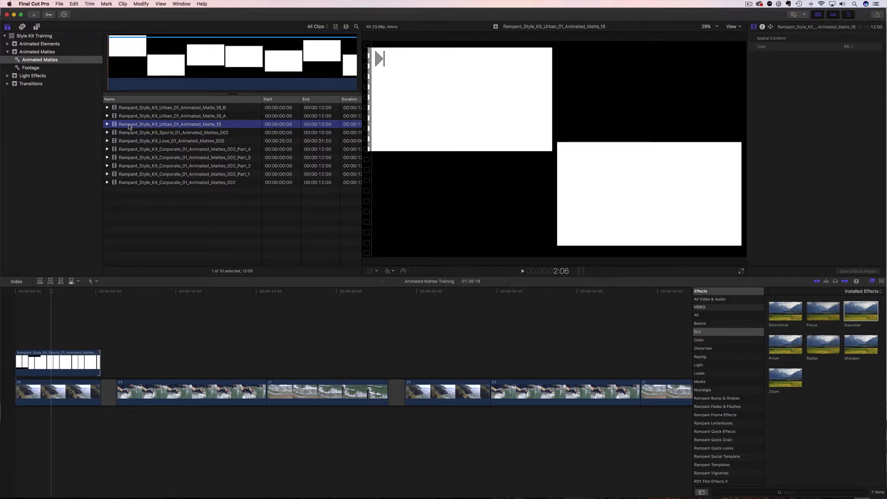
pyautogui.moveTo(125, 127); pyautogui.dragTo(118, 333)
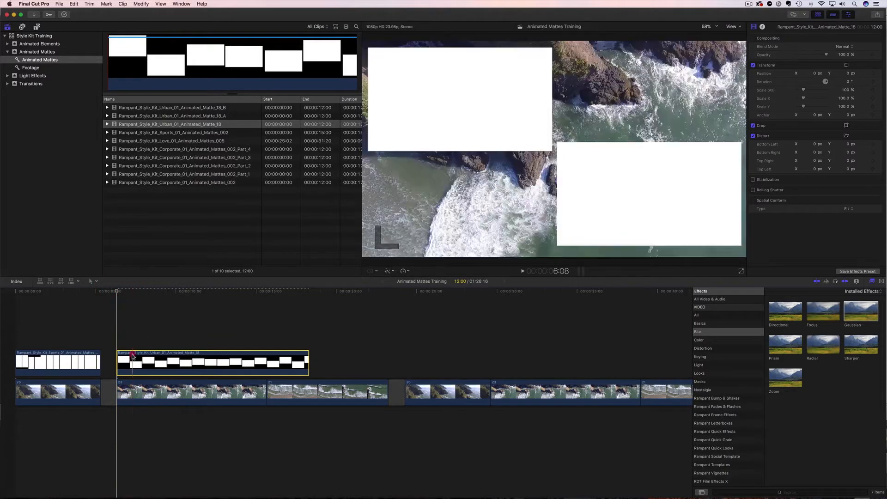
pyautogui.click(130, 357)
pyautogui.click(843, 47)
pyautogui.click(850, 193)
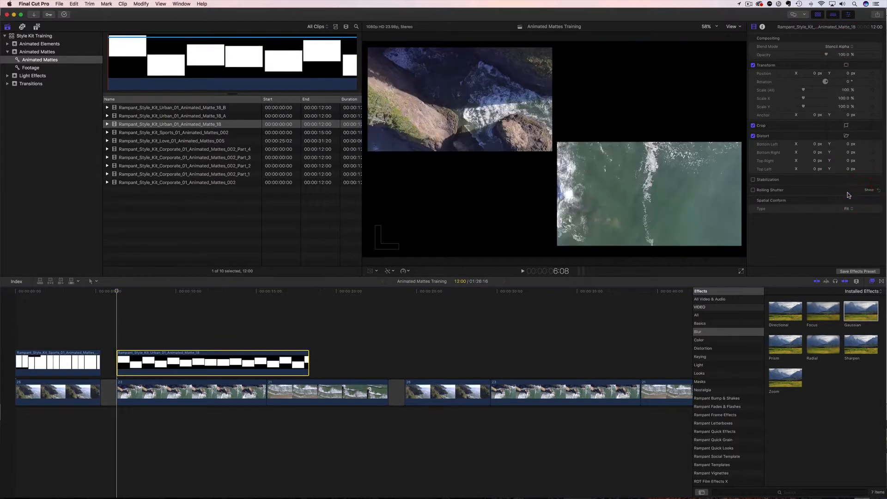
# Play back the Urban matte over clip 23 to check the two moving boxes
pyautogui.click(111, 293)
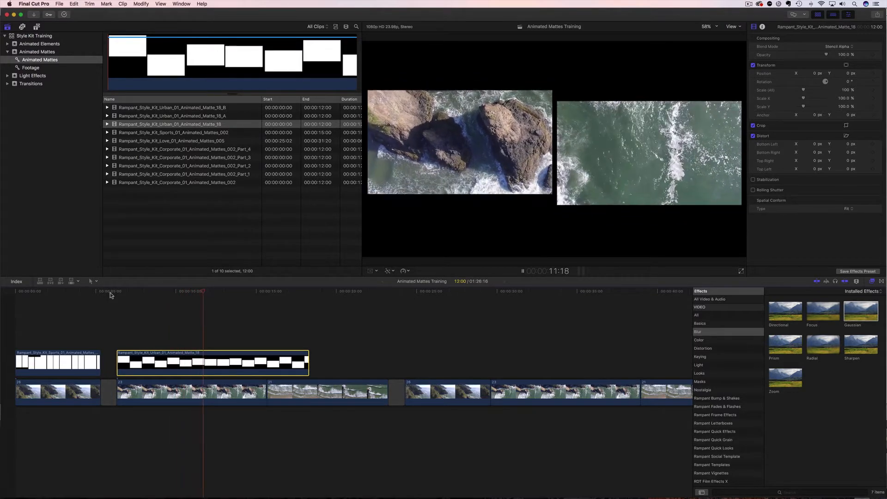
pyautogui.press('space')
pyautogui.moveTo(209, 292); pyautogui.dragTo(191, 308)
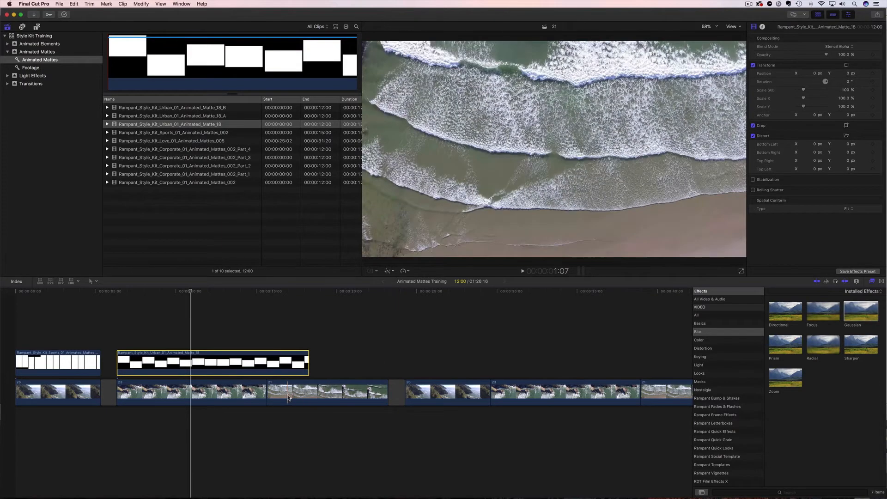
# Move clip 21 from the main storyline to sit between clip 23 and the Urban matte, aligned with their start
pyautogui.moveTo(286, 395); pyautogui.dragTo(142, 363)
pyautogui.moveTo(138, 368); pyautogui.dragTo(138, 368)
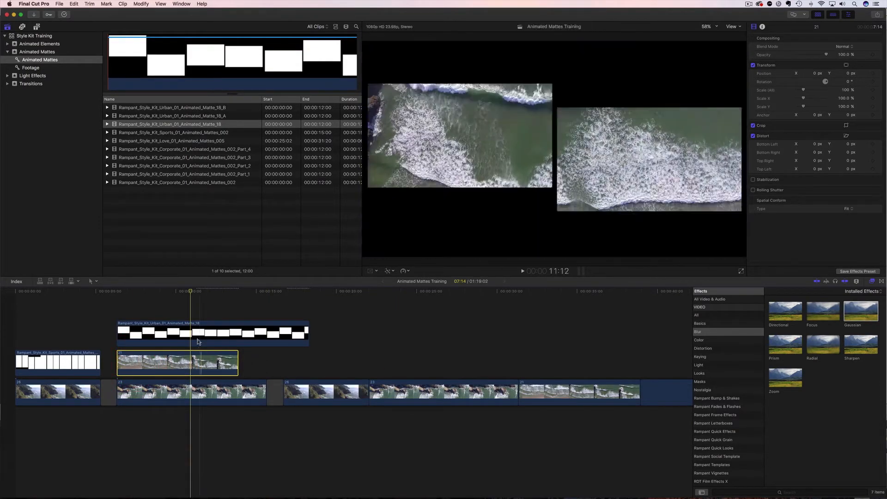
# Apply a Draw Mask to clip 21, outline the frame's right half, and play back the masked composite
pyautogui.click(205, 291)
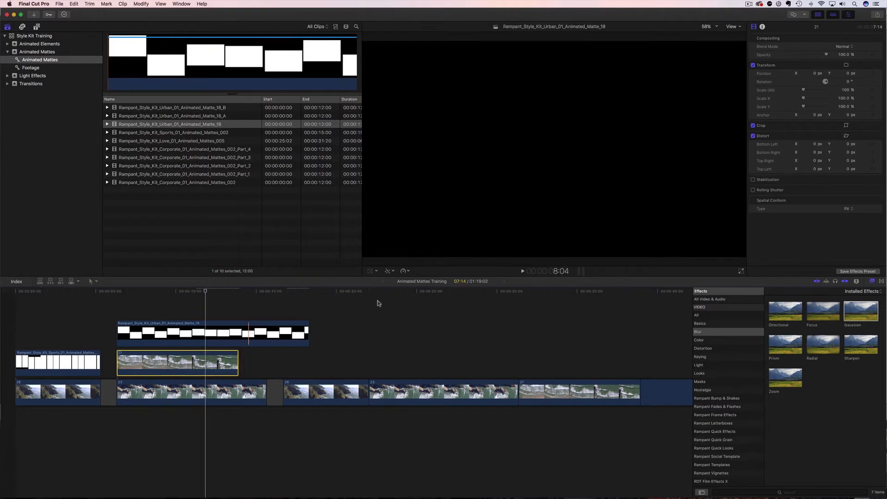
pyautogui.click(702, 383)
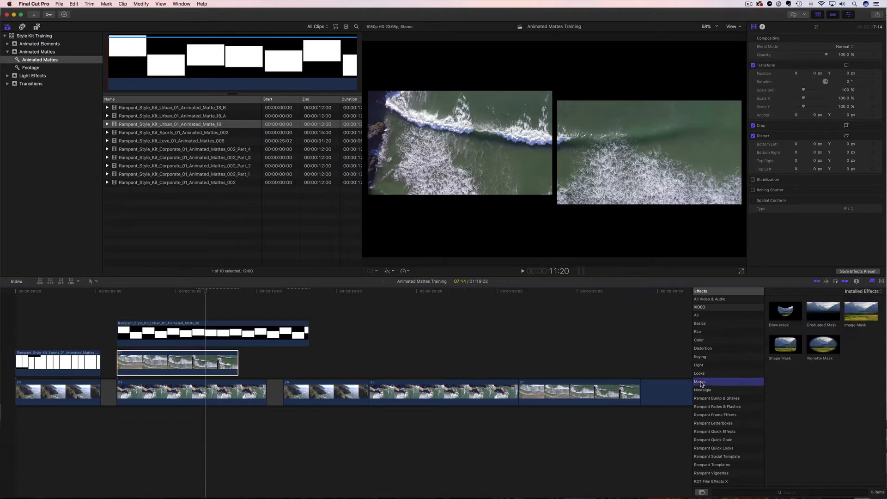
pyautogui.moveTo(790, 322)
pyautogui.mouseDown()
pyautogui.moveTo(802, 317)
pyautogui.moveTo(509, 390)
pyautogui.moveTo(198, 365)
pyautogui.mouseUp()
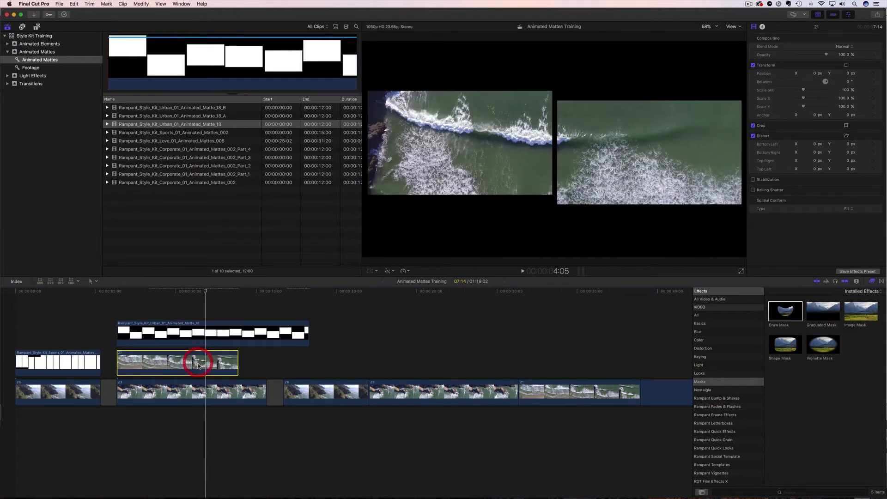
pyautogui.click(554, 39)
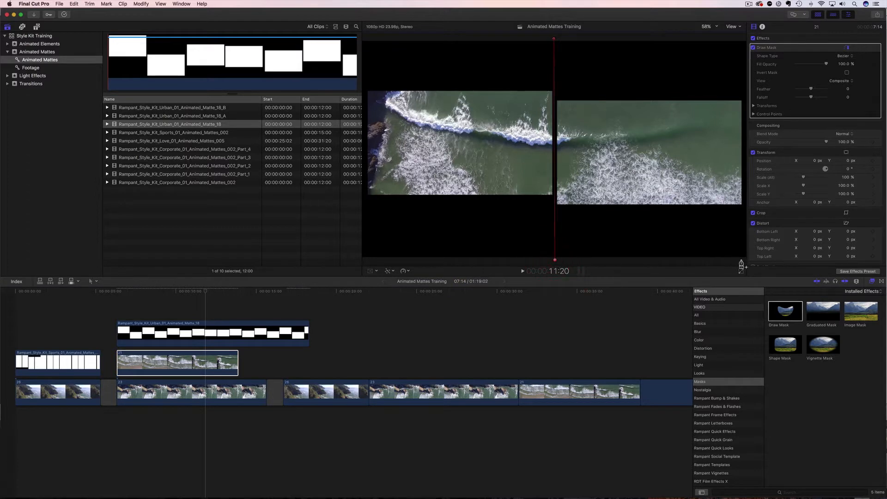
pyautogui.click(709, 27)
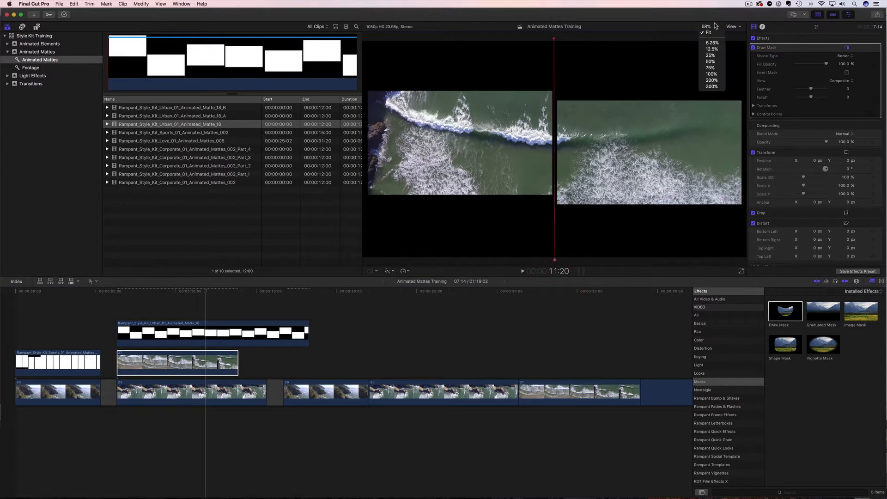
pyautogui.click(711, 62)
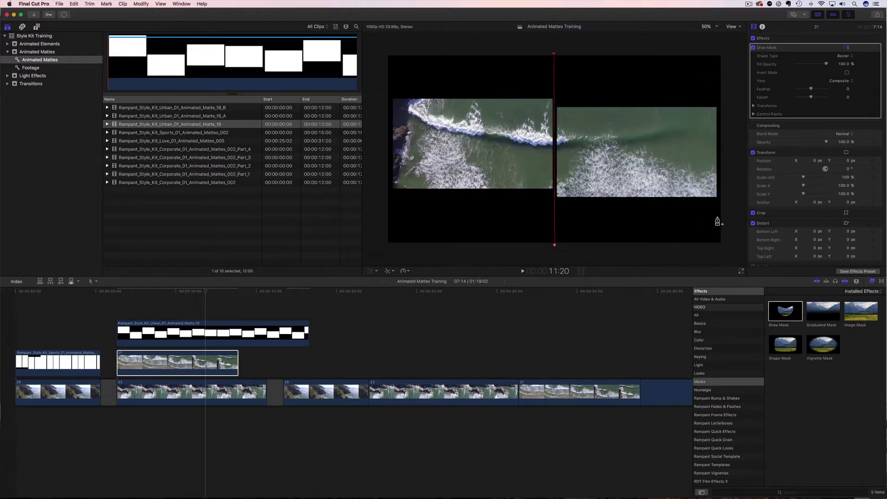
pyautogui.click(555, 54)
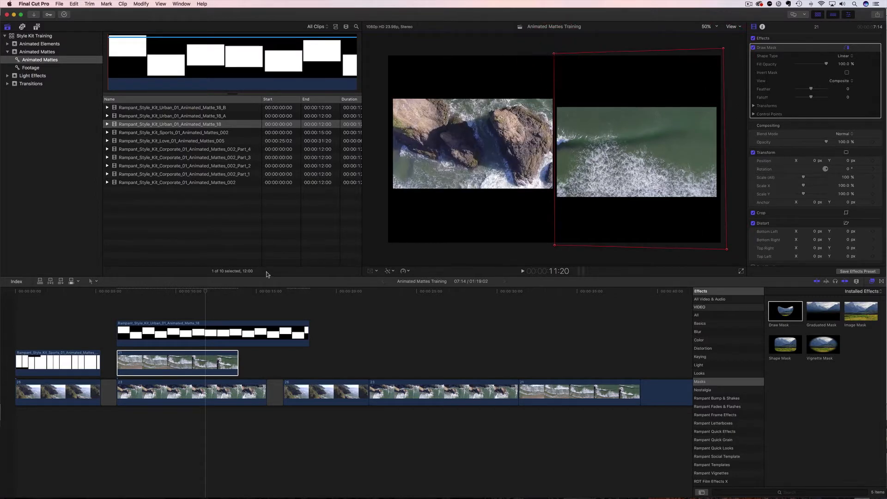
pyautogui.click(109, 296)
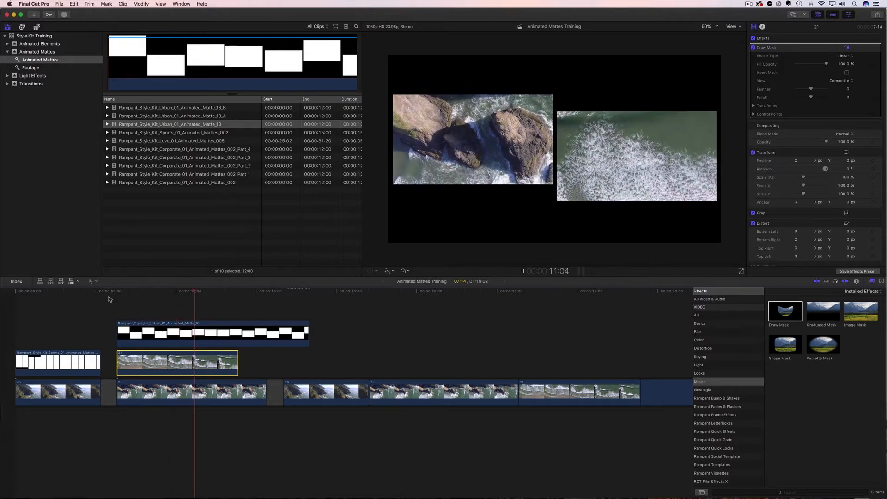
pyautogui.press('space')
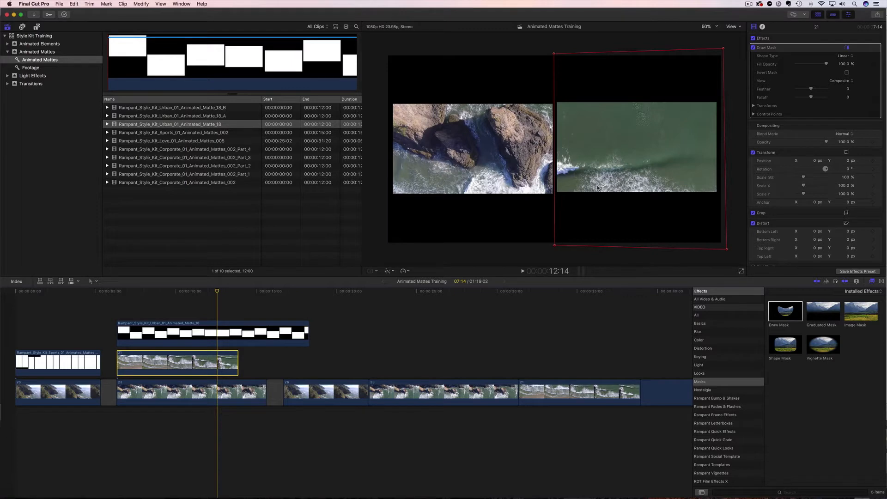
# Try shifting masked clip 21 horizontally, undo the shift, and delete the clip's Draw Mask
pyautogui.click(215, 362)
pyautogui.moveTo(815, 161); pyautogui.dragTo(812, 162)
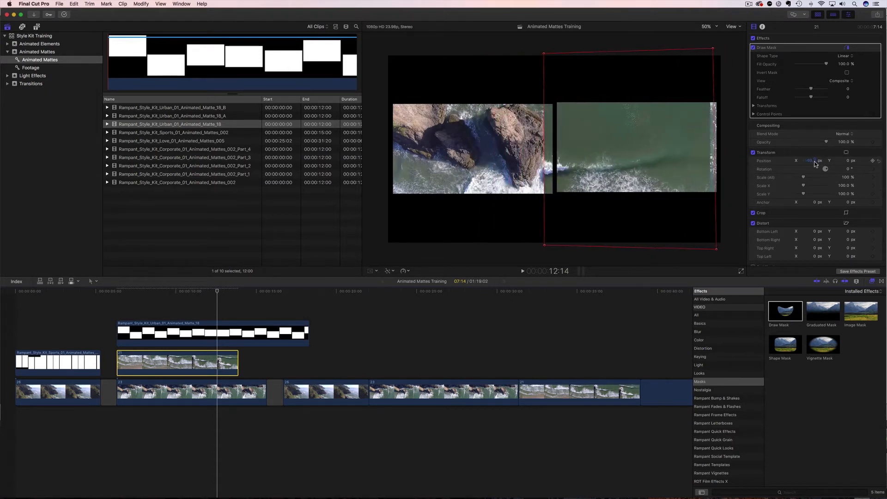
pyautogui.press('super+z')
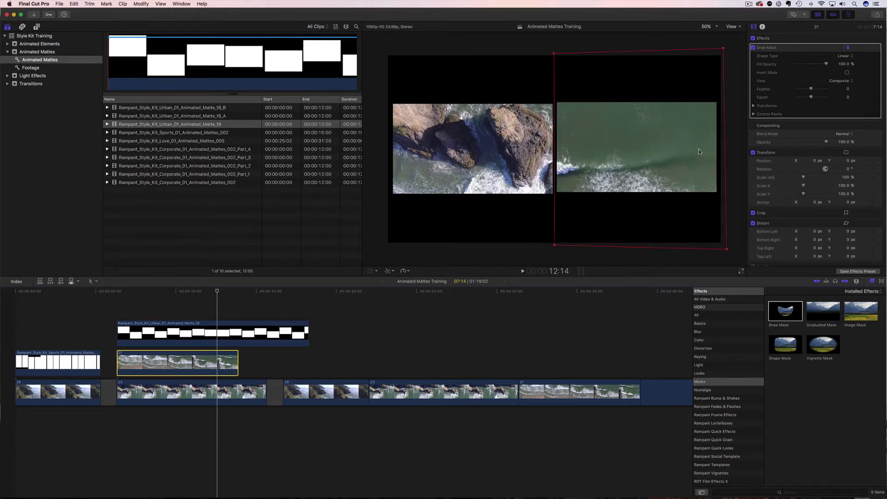
pyautogui.click(774, 48)
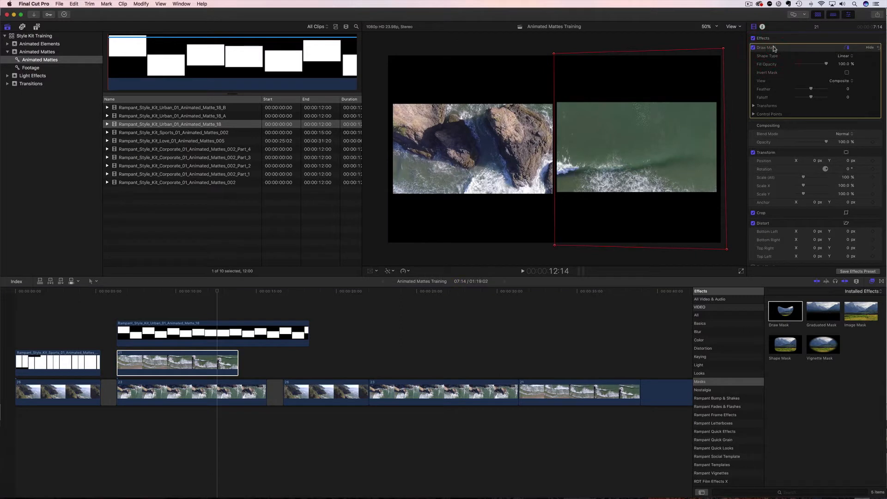
pyautogui.press('Delete')
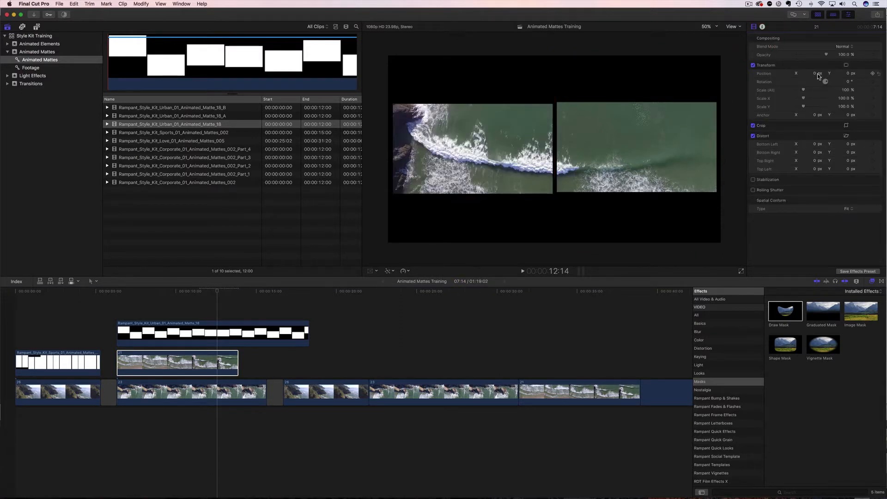
# Shift clip 21 horizontally behind the right matte box and apply a new Draw Mask outlining the frame's right half
pyautogui.moveTo(814, 73); pyautogui.dragTo(833, 73)
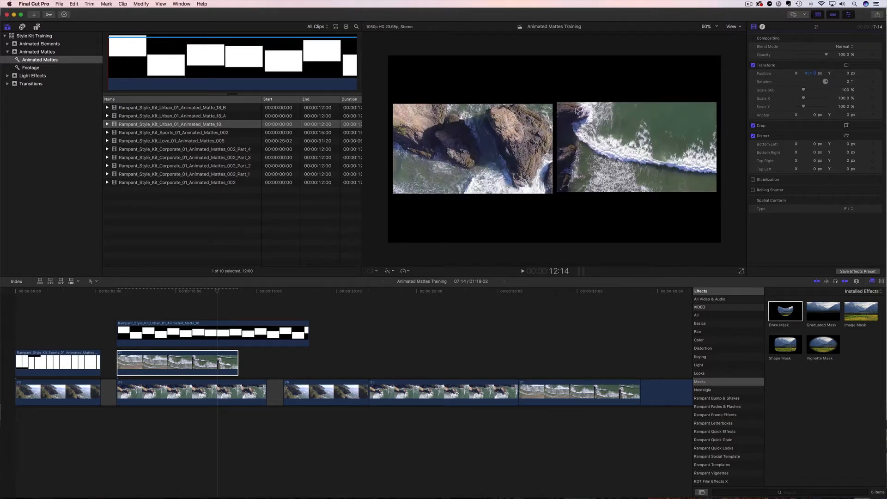
pyautogui.moveTo(811, 74)
pyautogui.mouseDown()
pyautogui.moveTo(786, 74)
pyautogui.moveTo(812, 73)
pyautogui.mouseUp()
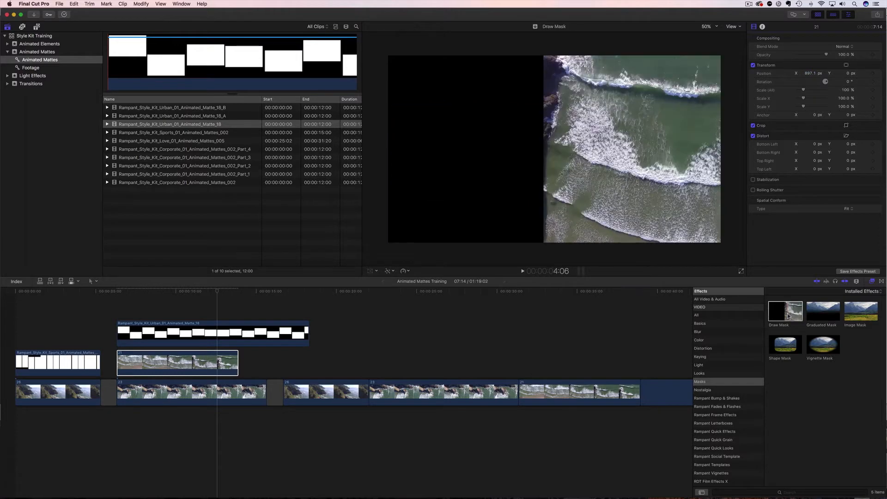
pyautogui.moveTo(786, 311)
pyautogui.mouseDown()
pyautogui.moveTo(231, 340)
pyautogui.moveTo(217, 363)
pyautogui.mouseUp()
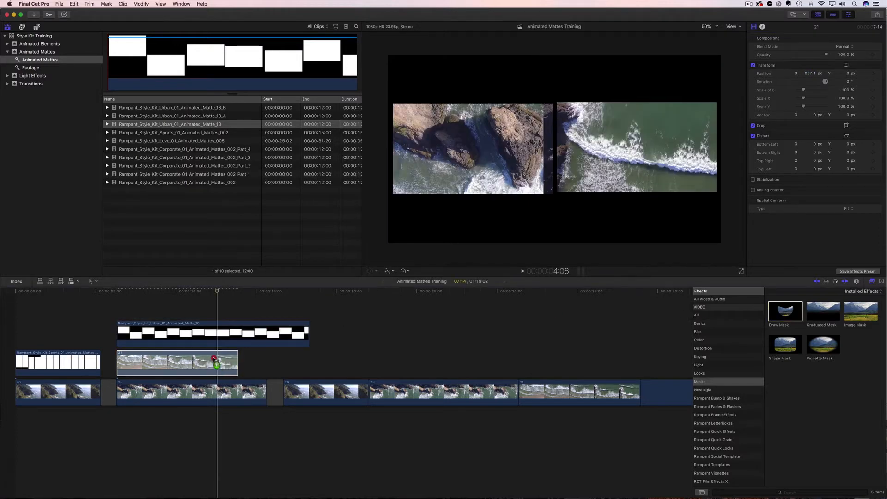
pyautogui.click(552, 48)
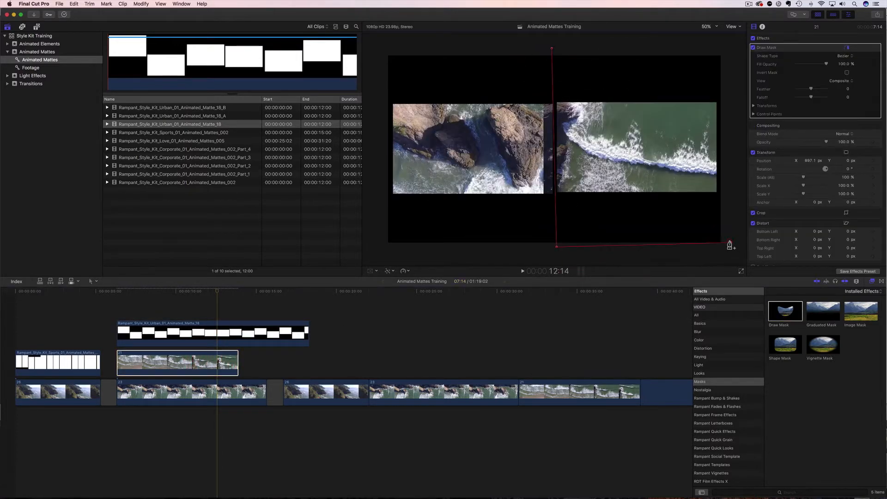
pyautogui.click(552, 49)
pyautogui.moveTo(552, 48); pyautogui.dragTo(556, 48)
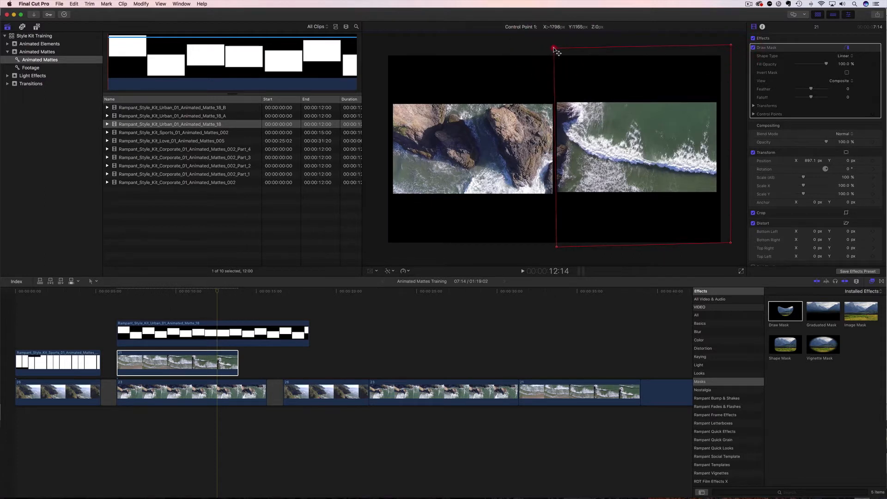
pyautogui.click(557, 248)
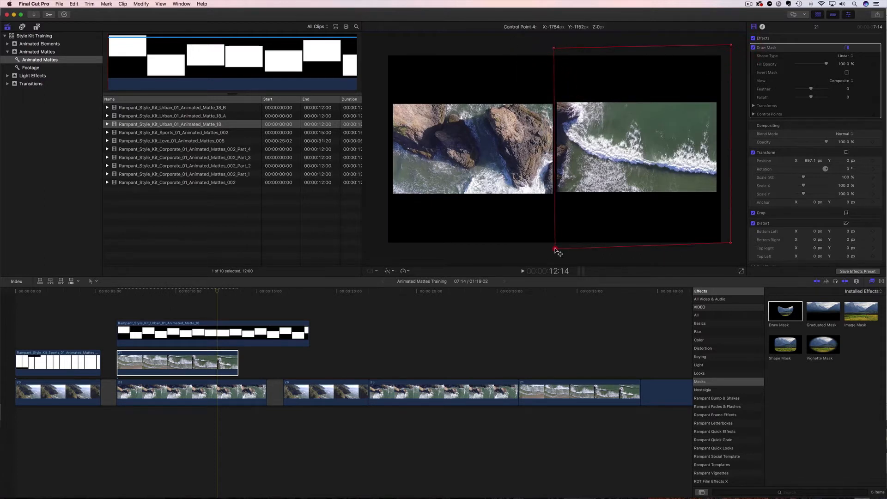
# Play back and scrub through the split-screen composite of clips 23 and 21 under the Urban matte
pyautogui.moveTo(109, 292)
pyautogui.mouseDown()
pyautogui.moveTo(123, 292)
pyautogui.moveTo(109, 294)
pyautogui.mouseUp()
pyautogui.press('space')
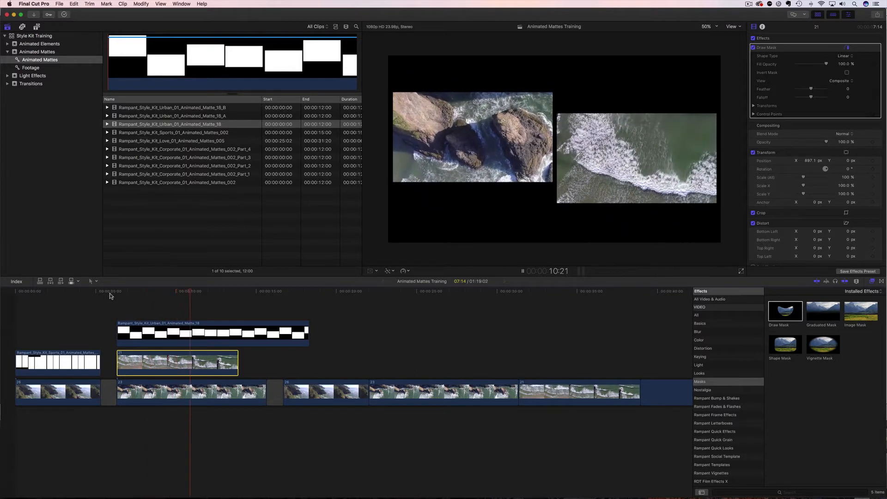
pyautogui.press('space')
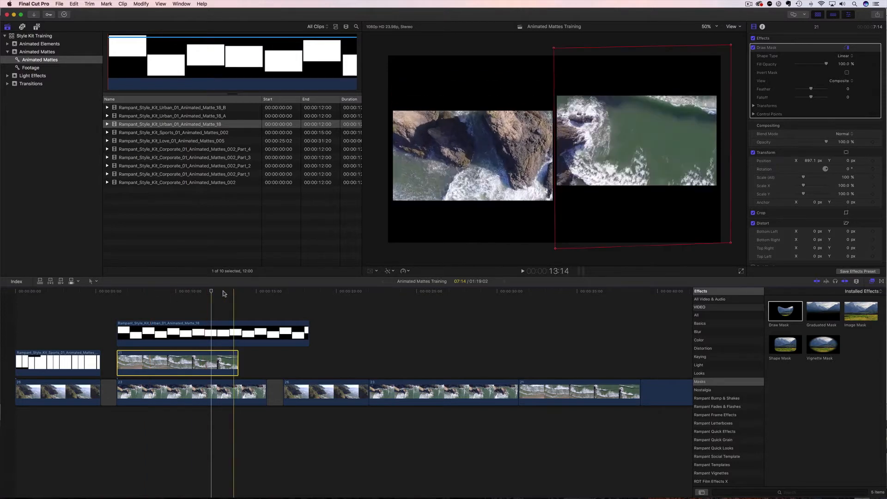
pyautogui.moveTo(214, 292); pyautogui.dragTo(144, 296)
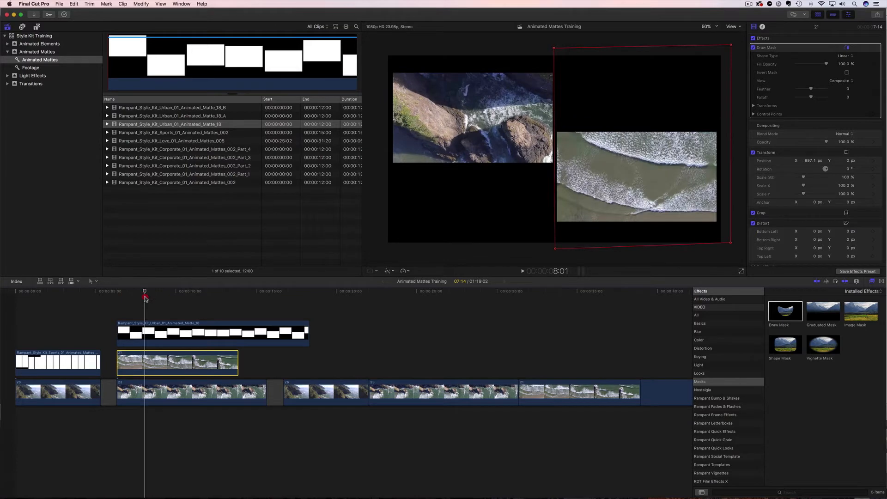
# Delete the Urban matte above clip 21 and move clip 21 into the main storyline directly after clip 23
pyautogui.click(158, 328)
pyautogui.press('Delete')
pyautogui.moveTo(164, 365); pyautogui.dragTo(267, 397)
pyautogui.click(296, 310)
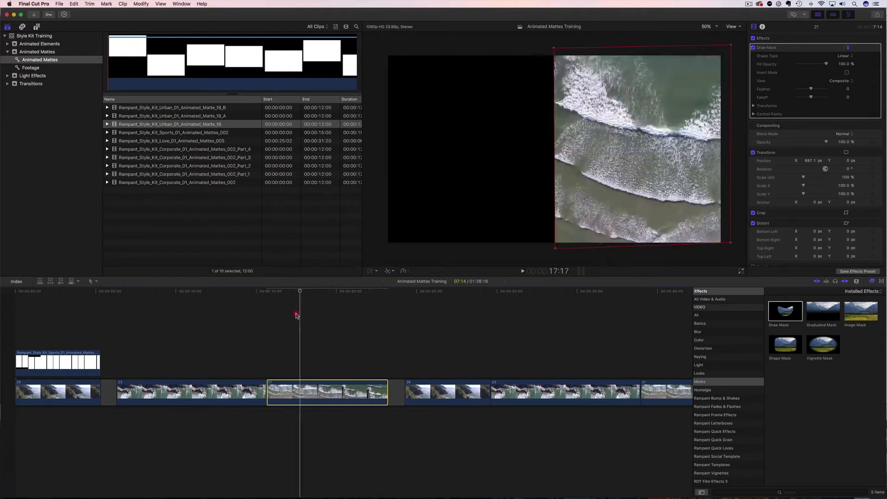
# Remove the Draw Mask from clip 21 and reset its Transform position
pyautogui.click(297, 390)
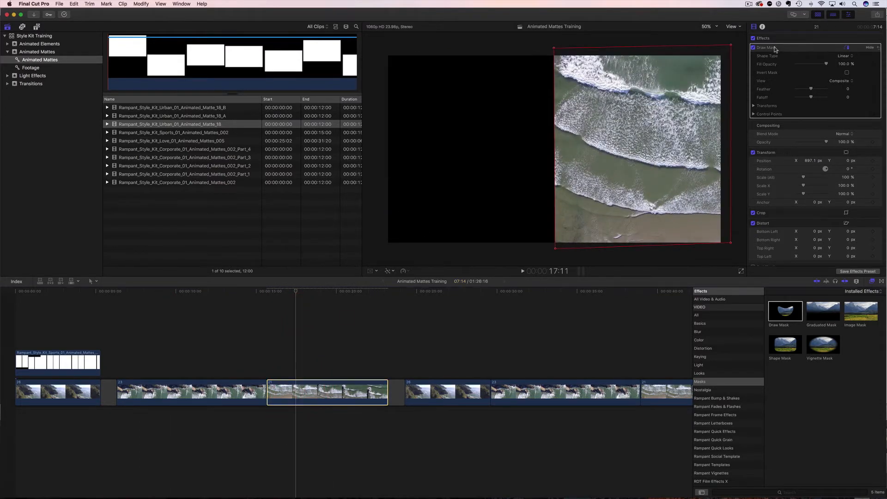
pyautogui.press('Delete')
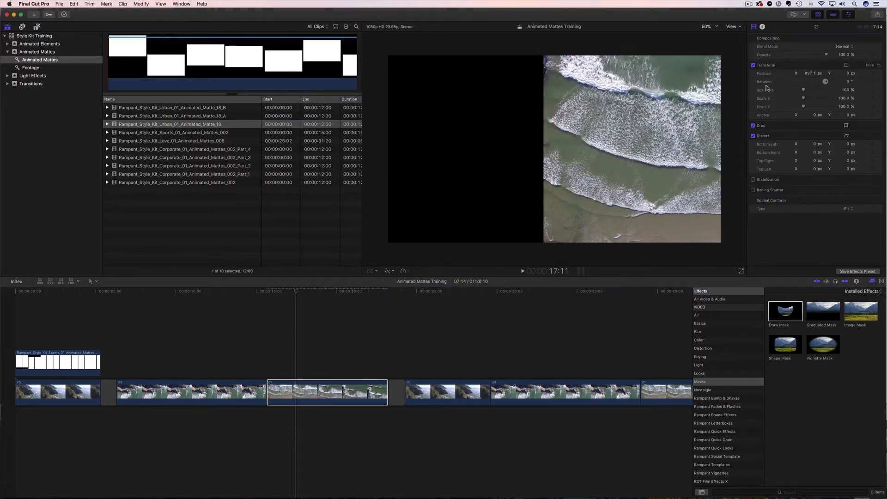
pyautogui.click(876, 74)
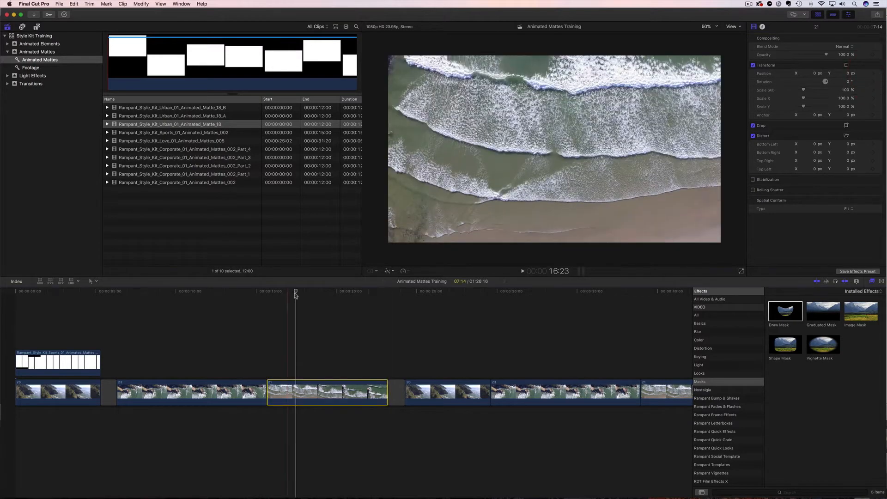
# Connect Rampant_Style_Kit_Urban_01_Animated_Matte_18_A above the start of clip 23 and trim its end to match the clip
pyautogui.click(199, 310)
pyautogui.click(213, 316)
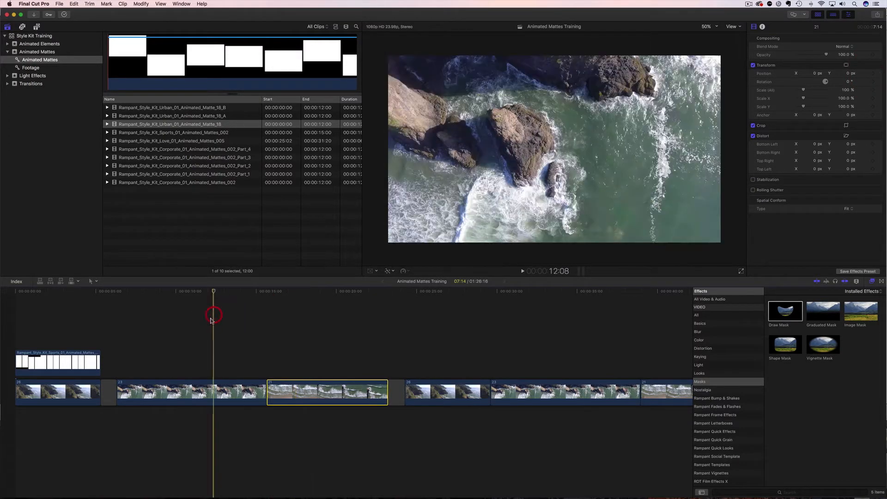
pyautogui.click(132, 117)
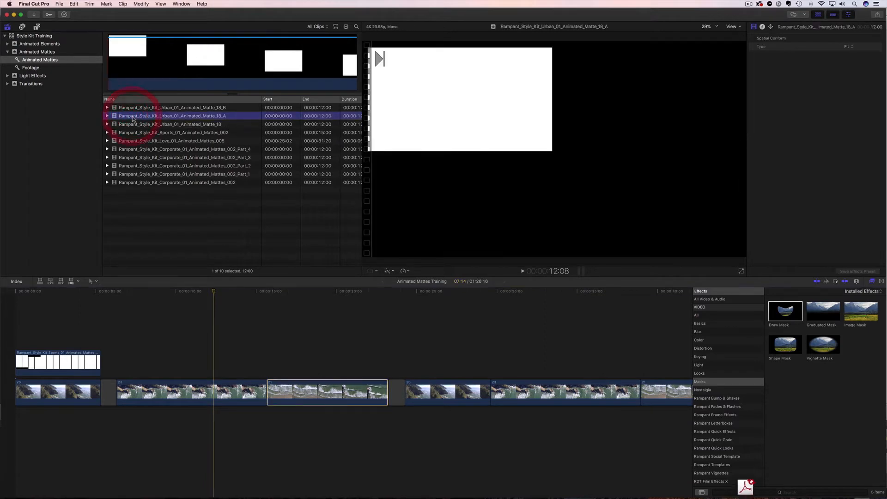
pyautogui.moveTo(137, 323); pyautogui.dragTo(119, 344)
pyautogui.moveTo(310, 363); pyautogui.dragTo(266, 363)
# Set the blend mode of the Urban matte 18_A above clip 23 to Stencil Alpha
pyautogui.click(209, 364)
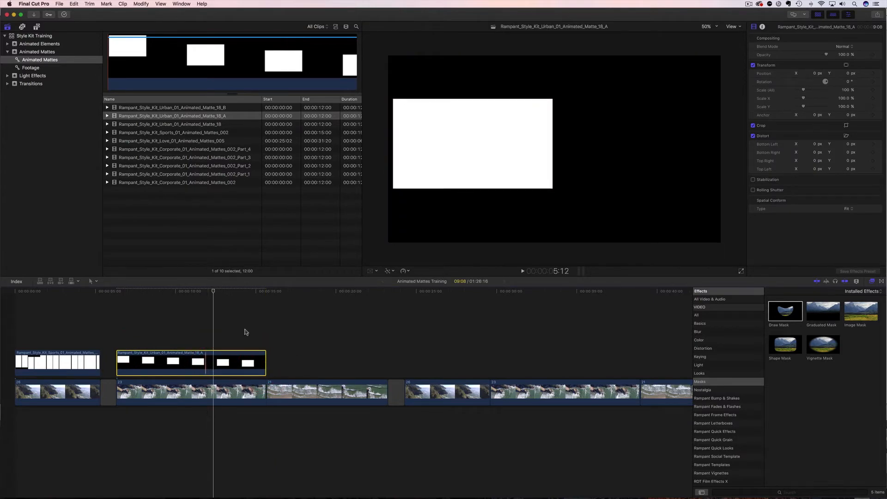
pyautogui.click(844, 47)
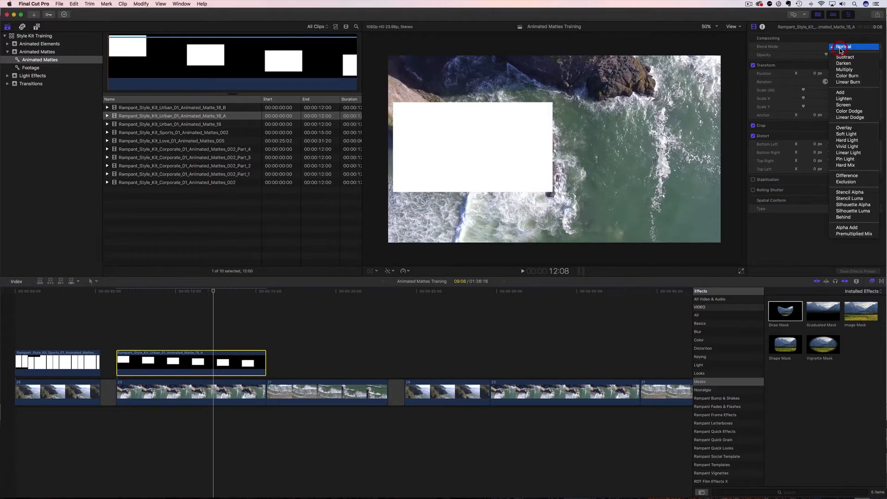
pyautogui.click(846, 192)
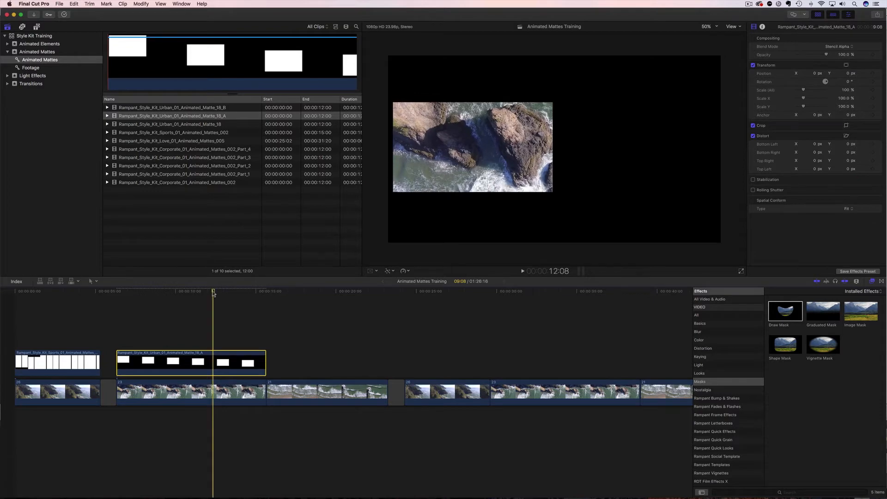
# Combine clip 23 and its connected 18_A matte into a new compound clip with the default name
pyautogui.moveTo(214, 293)
pyautogui.mouseDown()
pyautogui.moveTo(166, 303)
pyautogui.moveTo(170, 390)
pyautogui.mouseUp()
pyautogui.rightClick(169, 375)
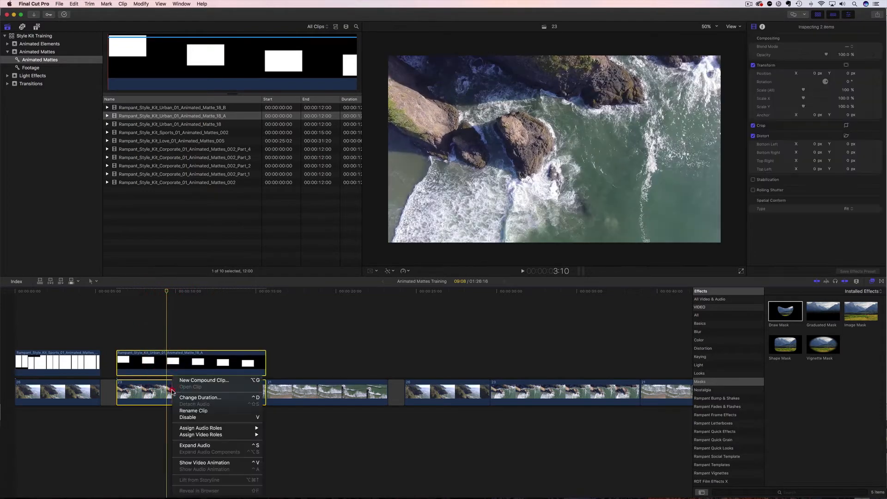
pyautogui.click(194, 381)
pyautogui.press('Return')
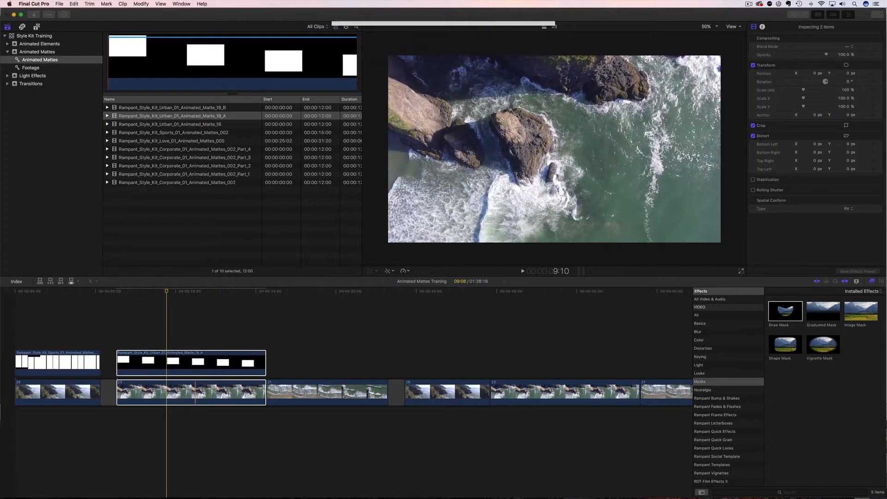
# Connect clip 21 above the compound clip's start and add Rampant_Style_Kit_Urban_01_Animated_Matte_18_B over it, trimmed to clip 21's end
pyautogui.moveTo(271, 392); pyautogui.dragTo(119, 364)
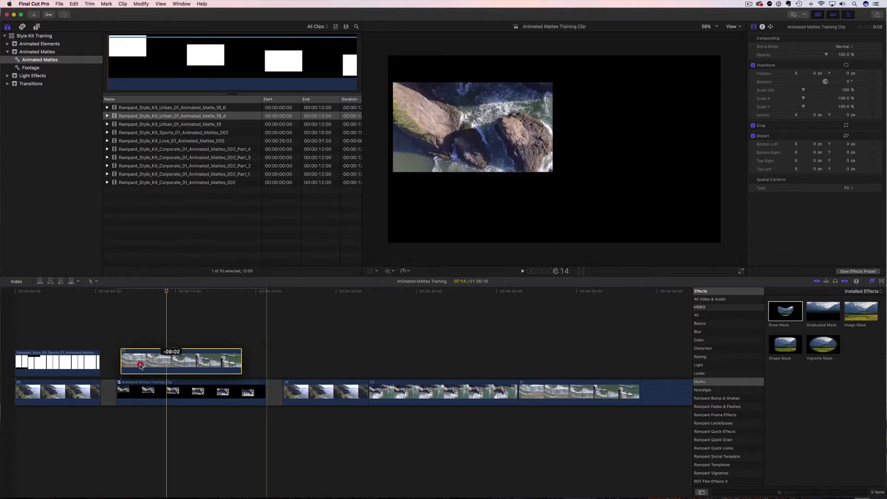
pyautogui.moveTo(159, 108); pyautogui.dragTo(114, 331)
pyautogui.moveTo(307, 330); pyautogui.dragTo(238, 329)
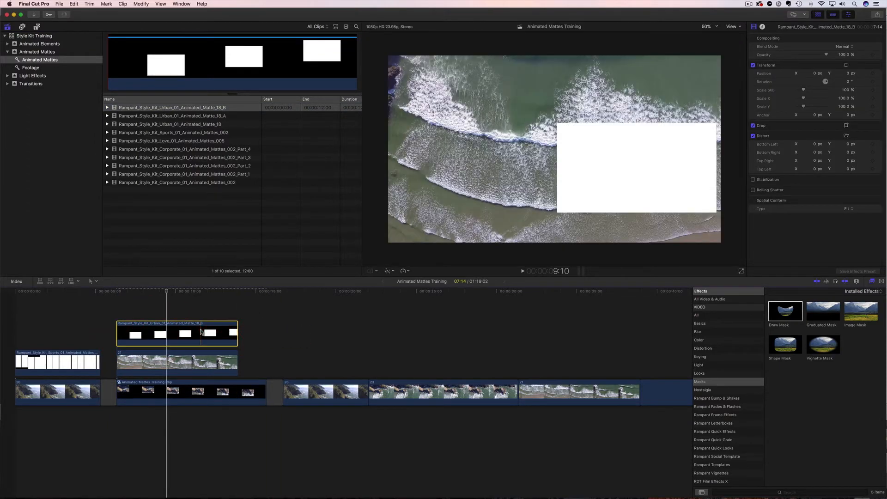
# Set the 18_B matte above clip 21 to Stencil Alpha and combine the two into a new compound clip with the default name
pyautogui.click(842, 47)
pyautogui.click(840, 195)
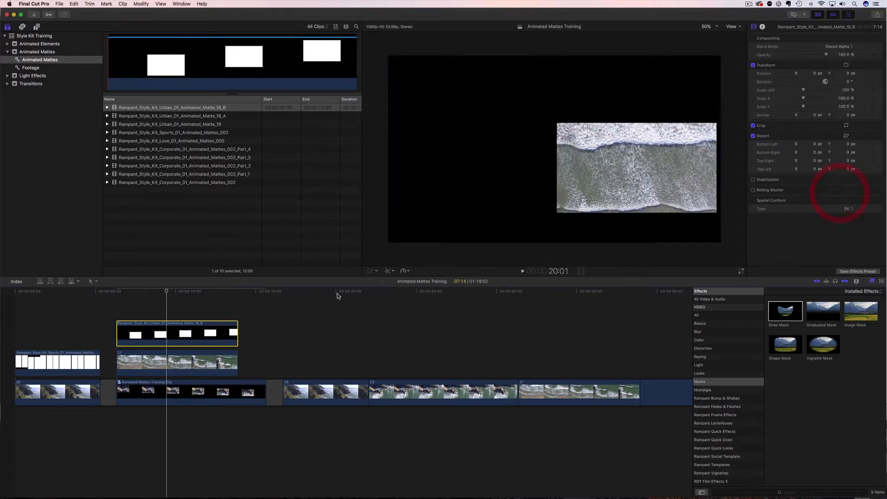
pyautogui.keyDown('super'); pyautogui.click(149, 363); pyautogui.keyUp('super')
pyautogui.rightClick(148, 365)
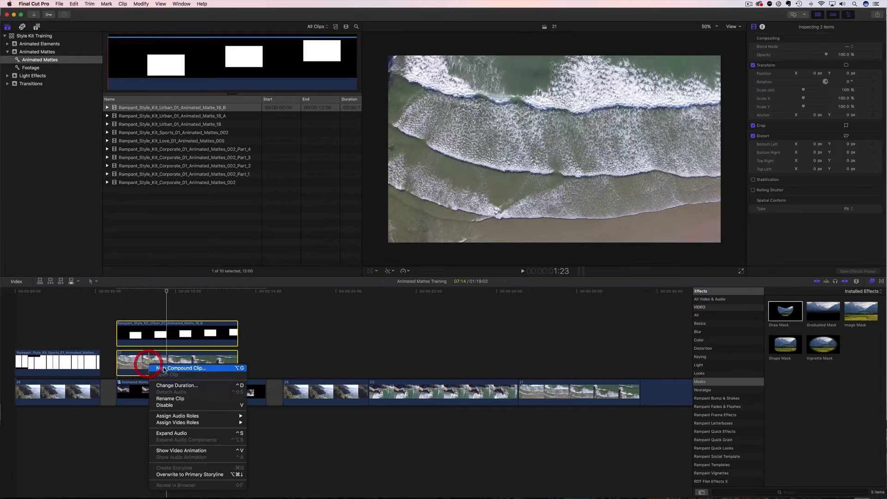
pyautogui.click(163, 368)
pyautogui.press('Return')
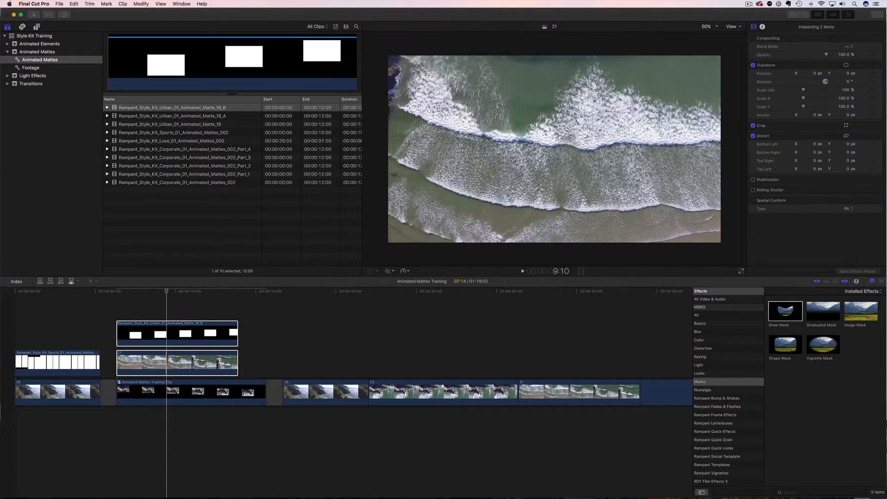
# Play back the Urban 18 split-screen composite from just before its start
pyautogui.moveTo(166, 293); pyautogui.dragTo(110, 301)
pyautogui.press('space')
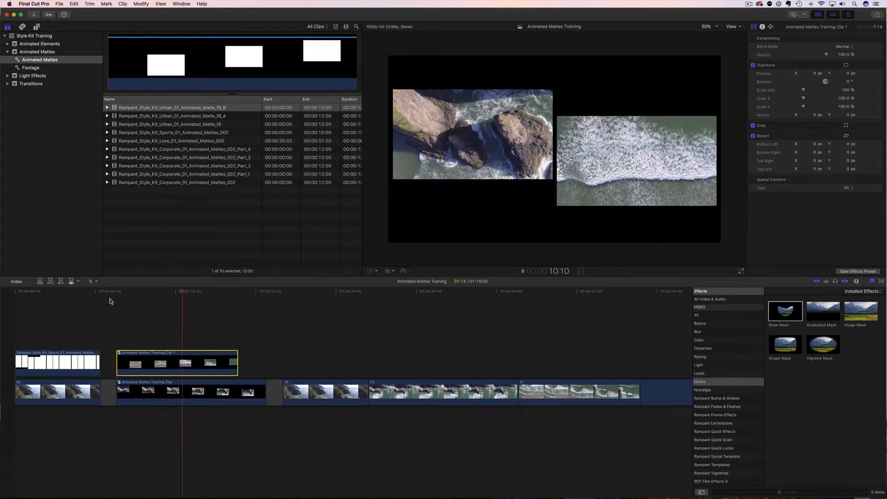
pyautogui.press('space')
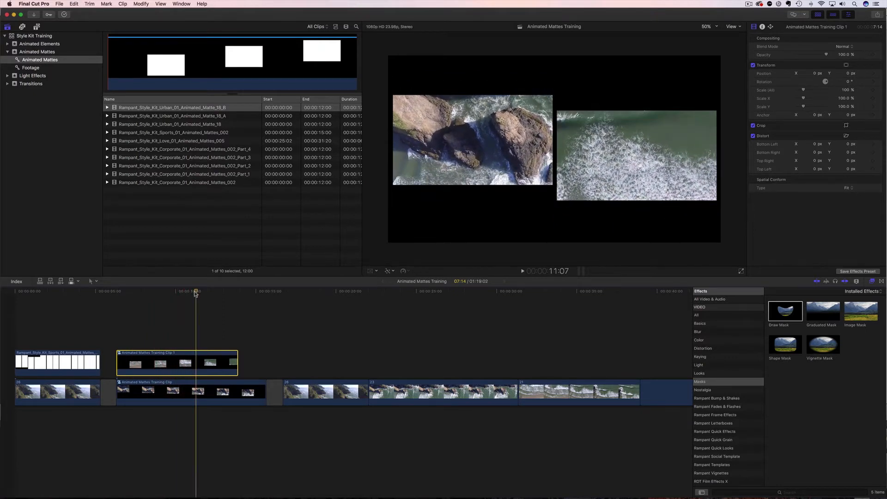
# Open the upper compound clip, shift clip 21's X position to reframe it within the matte window, and return to the main timeline
pyautogui.doubleClick(198, 362)
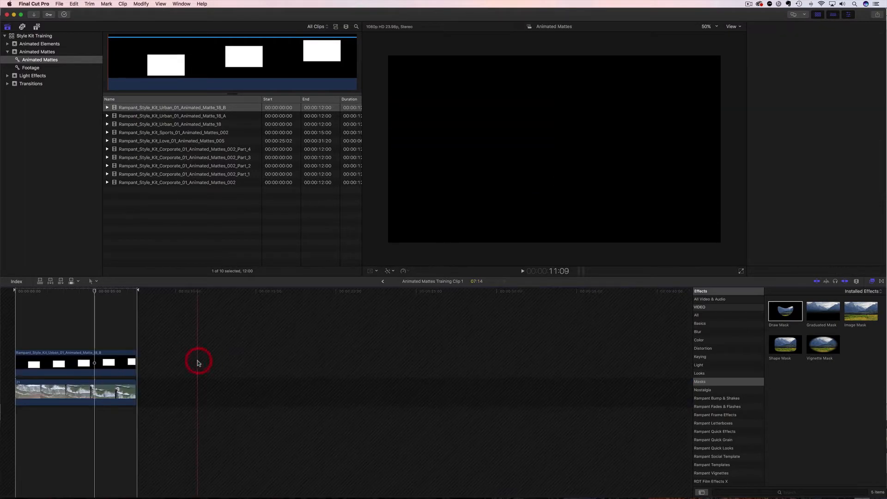
pyautogui.moveTo(96, 293); pyautogui.dragTo(87, 292)
pyautogui.click(88, 393)
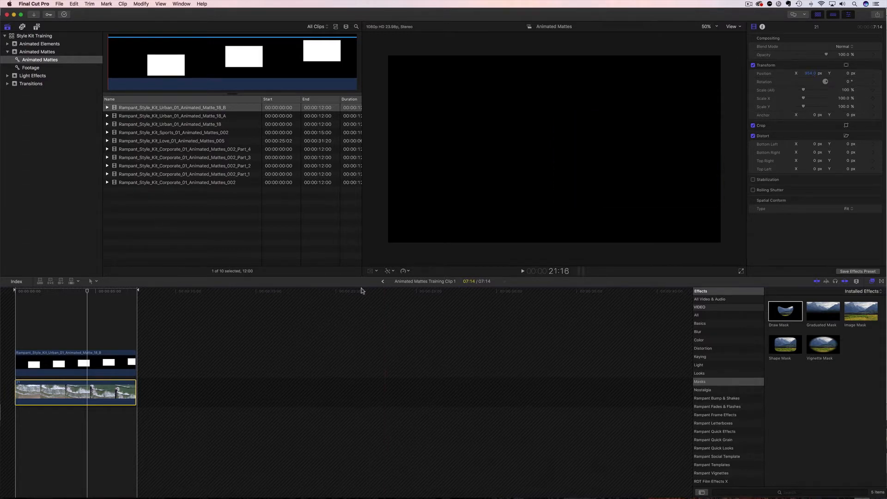
pyautogui.click(383, 282)
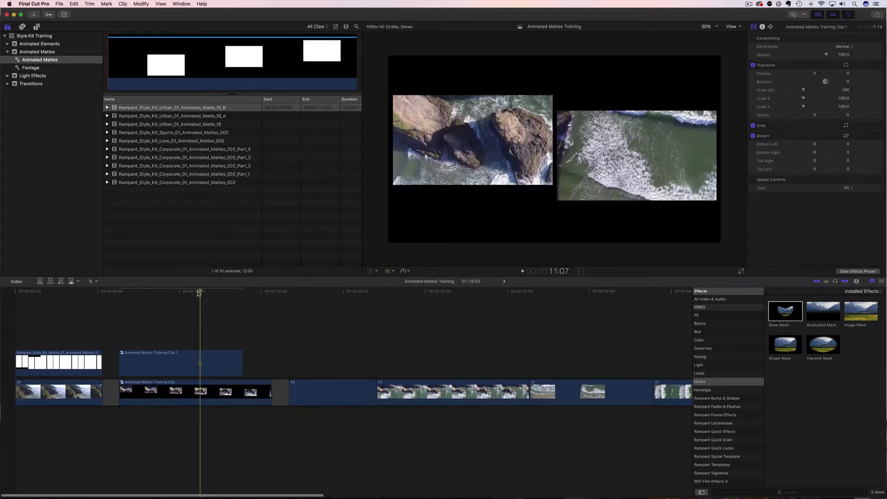
# Review the reframed two-window composite by playing the stacked compound clips from the gap before them
pyautogui.click(129, 304)
pyautogui.moveTo(129, 303); pyautogui.dragTo(113, 302)
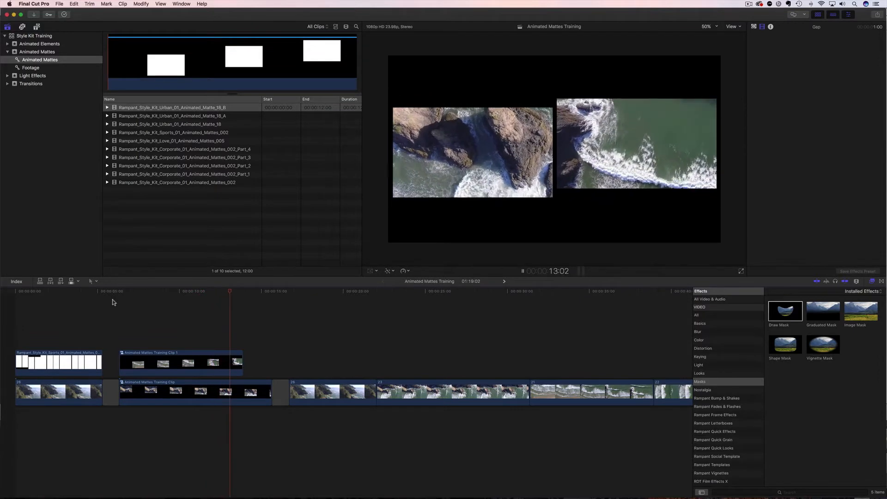
pyautogui.press('space')
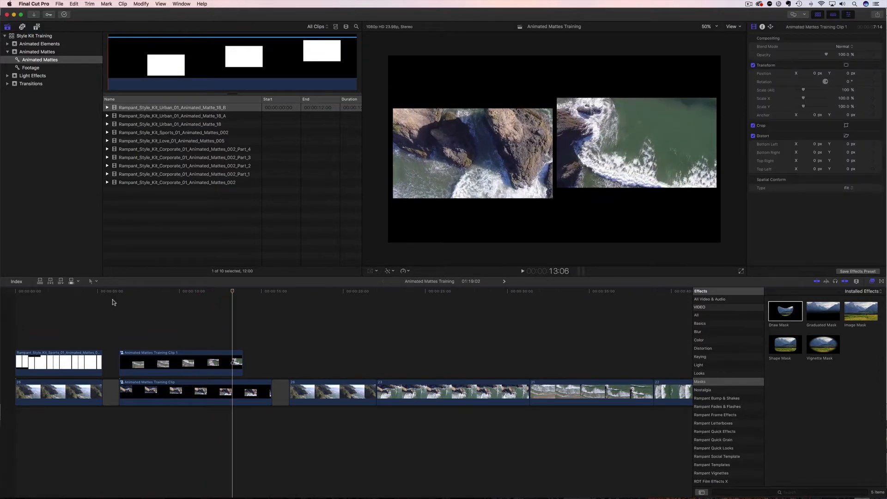
# Park the playhead at the start of the next coastal cliff clip and preview the full Rampant_Style_Kit_Corporate_01_Animated_Mattes_002 matte
pyautogui.hscroll(5, 148, 328)
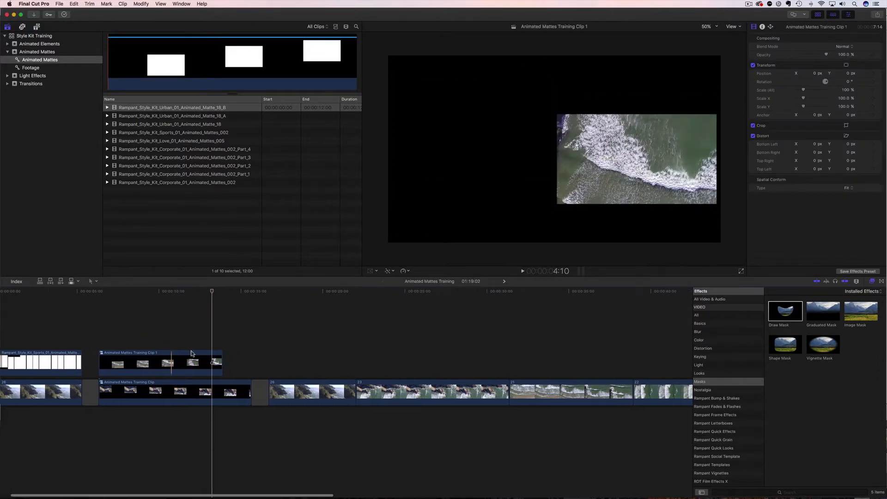
pyautogui.moveTo(132, 294)
pyautogui.mouseDown()
pyautogui.moveTo(488, 304)
pyautogui.moveTo(77, 307)
pyautogui.moveTo(122, 307)
pyautogui.mouseUp()
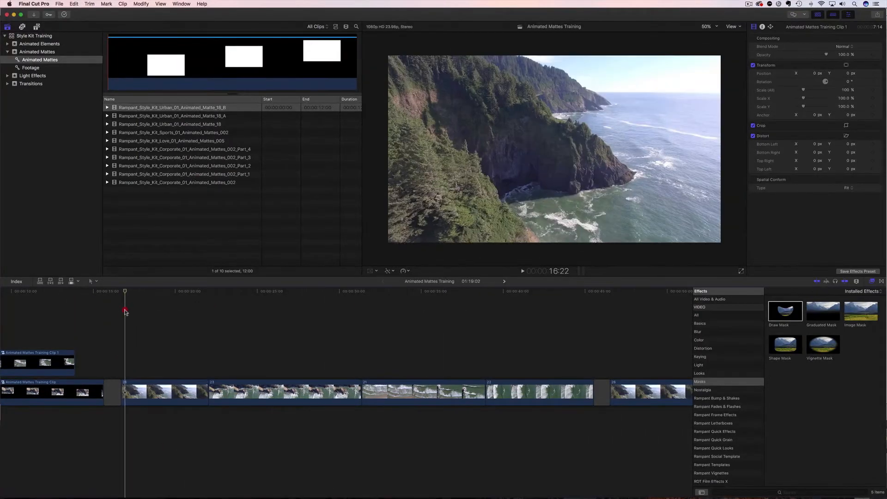
pyautogui.click(171, 182)
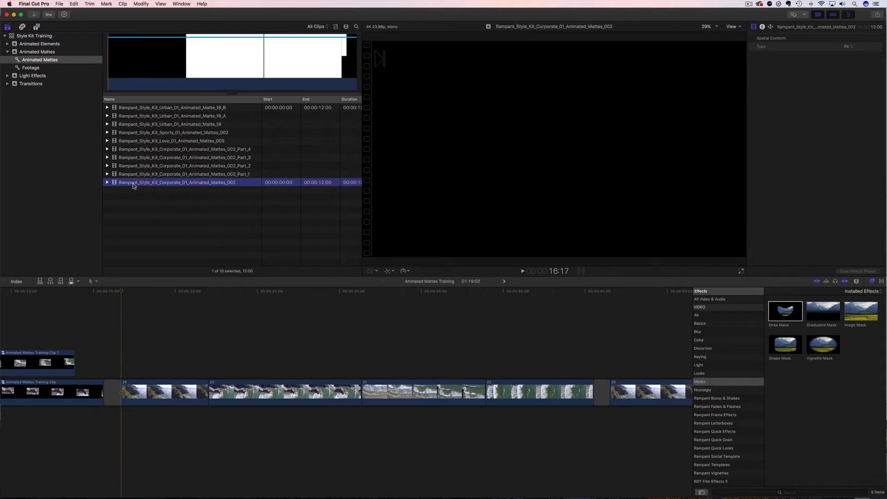
pyautogui.click(522, 271)
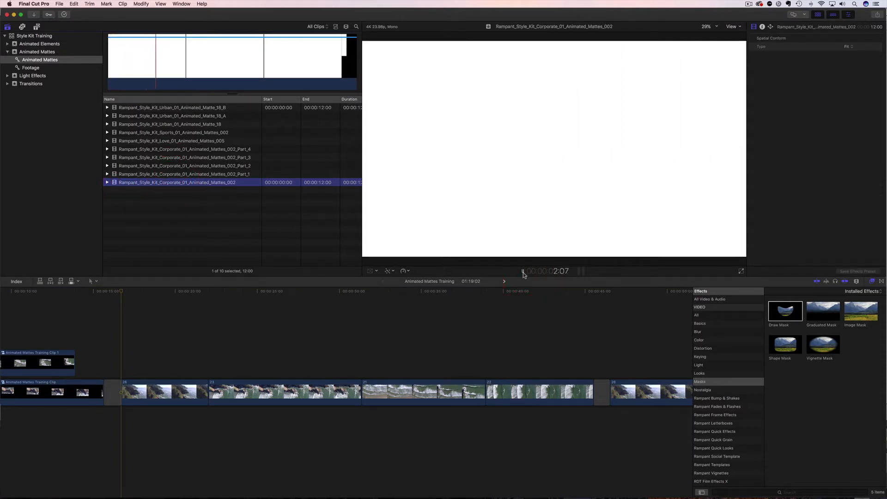
pyautogui.click(522, 271)
pyautogui.click(523, 272)
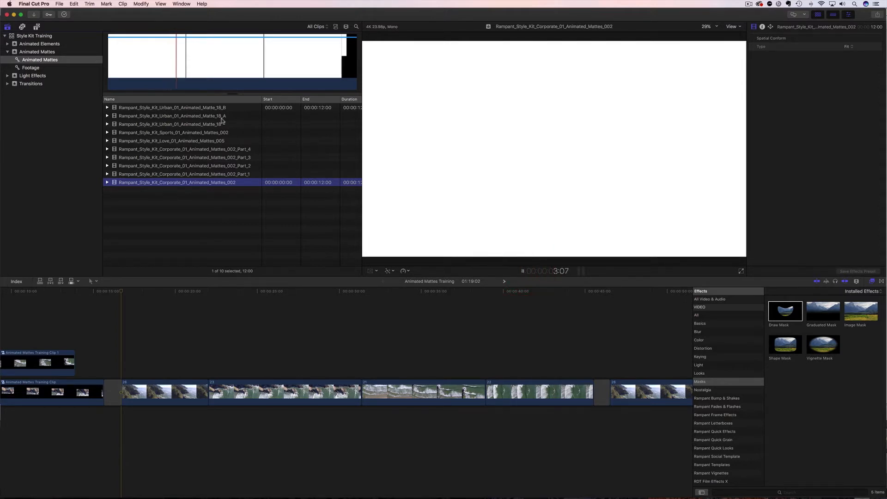
pyautogui.click(206, 72)
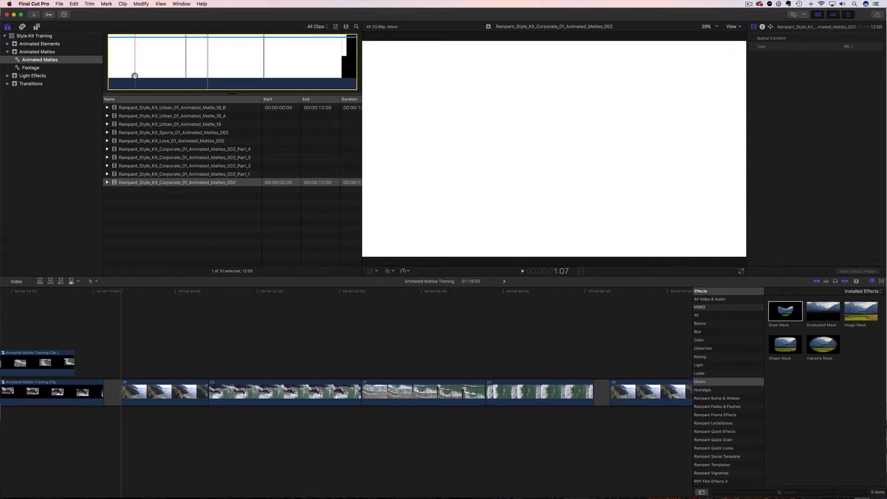
# Preview Rampant_Style_Kit_Corporate_01_Animated_Mattes_002_Part_4 and connect it above the start of the coastal cliff clip
pyautogui.click(168, 159)
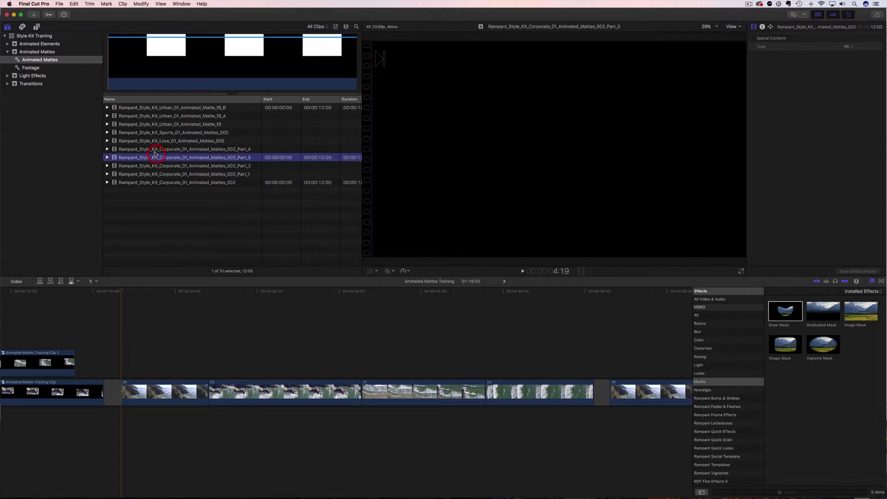
pyautogui.click(139, 149)
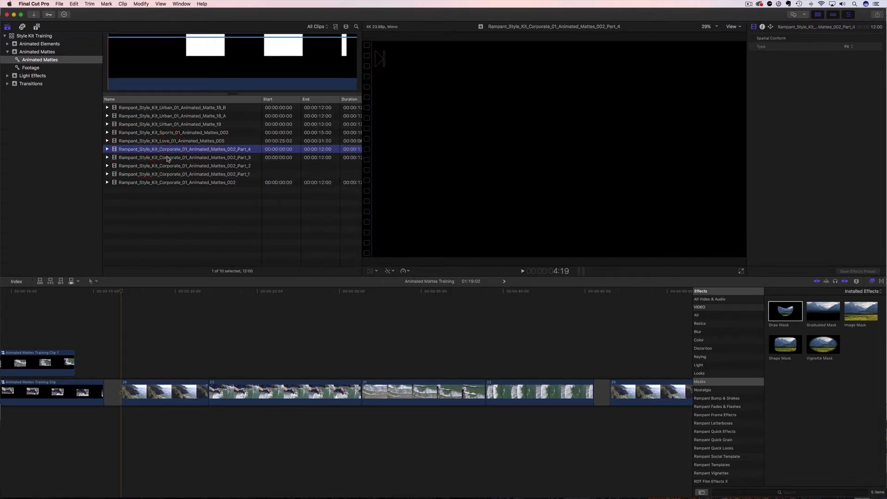
pyautogui.click(524, 272)
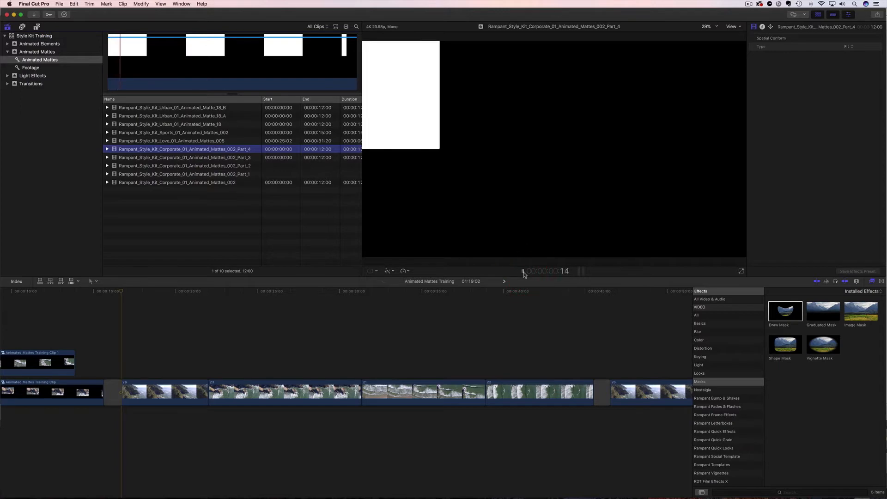
pyautogui.moveTo(156, 152); pyautogui.dragTo(123, 363)
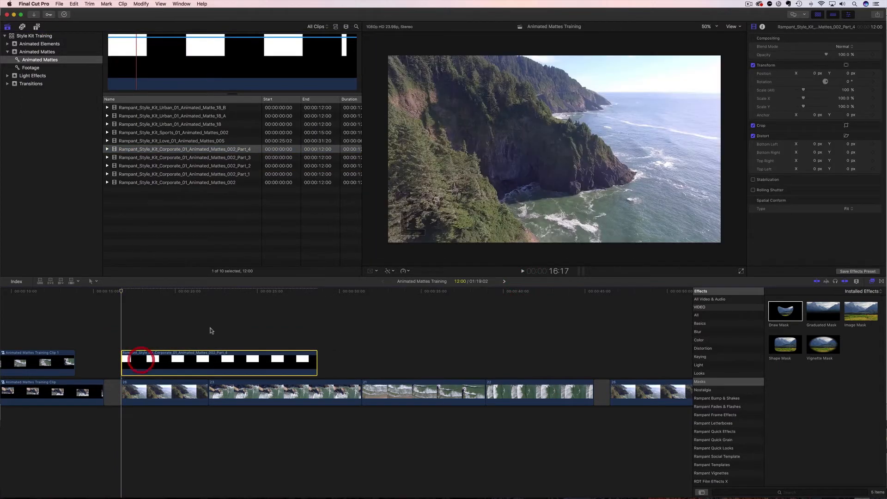
# Set the Corporate Part_4 matte's blend mode to Stencil Alpha and trim its end to match the coastal cliff clip
pyautogui.click(846, 48)
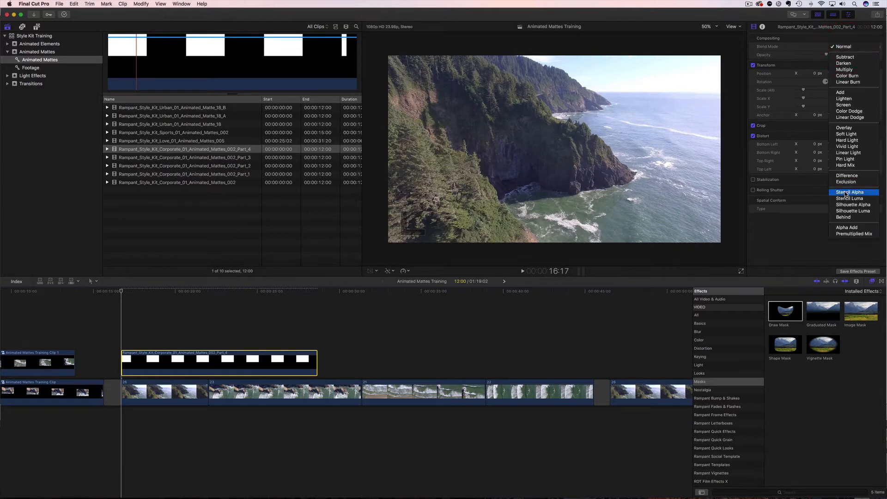
pyautogui.click(845, 193)
pyautogui.moveTo(313, 361); pyautogui.dragTo(194, 361)
# Combine the coastal cliff clip and its Part_4 matte into a new compound clip with the default name
pyautogui.moveTo(136, 331); pyautogui.dragTo(159, 393)
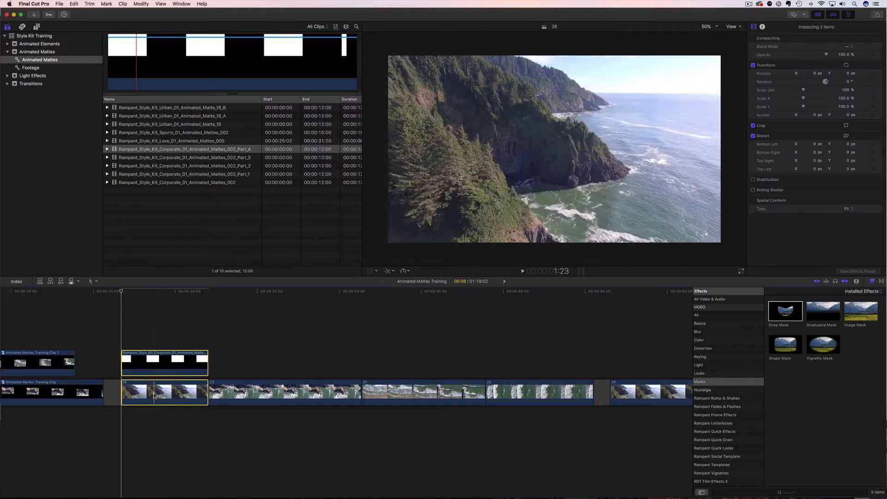
pyautogui.rightClick(154, 379)
pyautogui.click(178, 380)
pyautogui.press('Return')
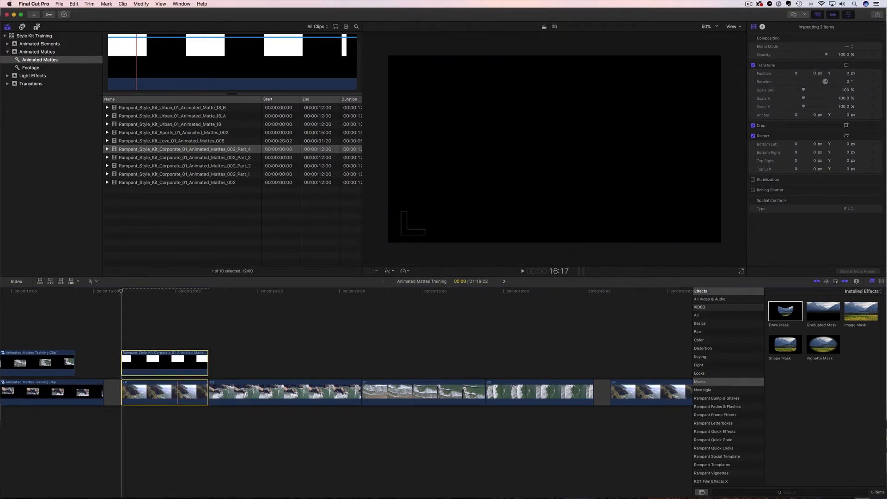
# Stack clip 23 and Rampant_Style_Kit_Corporate_01_Animated_Mattes_002_Part_3 above the new compound clip's start, with the matte set to Stencil Alpha
pyautogui.moveTo(223, 392); pyautogui.dragTo(144, 362)
pyautogui.moveTo(154, 160); pyautogui.dragTo(220, 340)
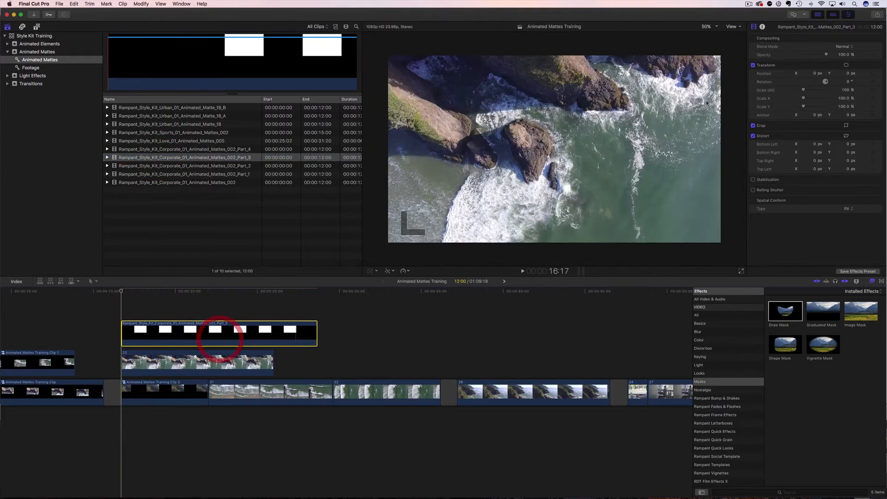
pyautogui.click(843, 47)
pyautogui.click(847, 192)
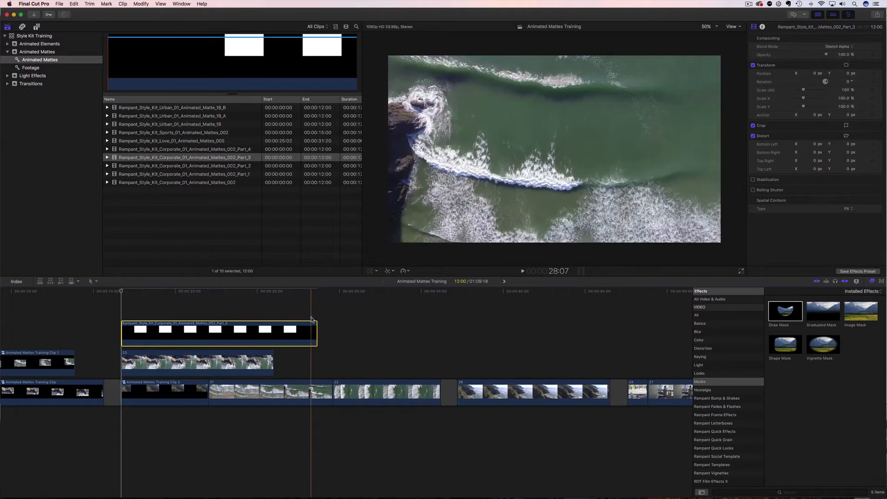
# Trim clip 23 and its Part_3 matte to the underlying compound clip's end and combine them into a new compound clip
pyautogui.moveTo(312, 319); pyautogui.dragTo(208, 330)
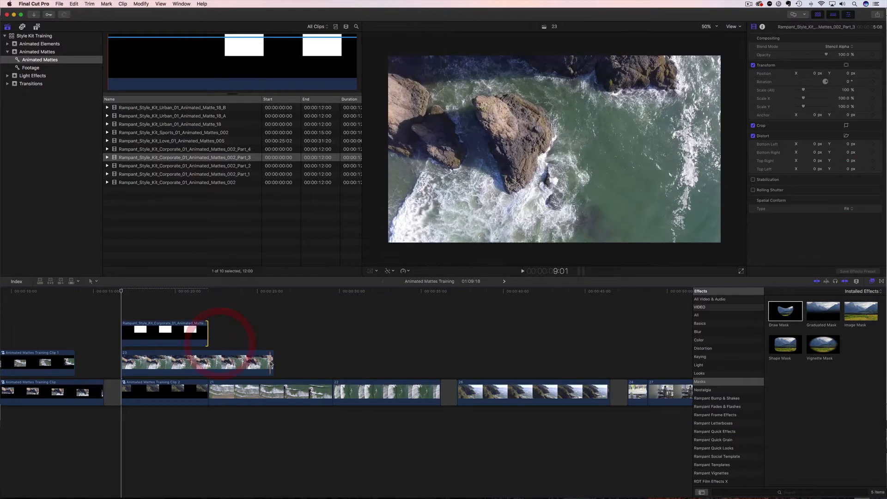
pyautogui.moveTo(271, 364); pyautogui.dragTo(208, 363)
pyautogui.keyDown('super'); pyautogui.click(179, 361); pyautogui.keyUp('super')
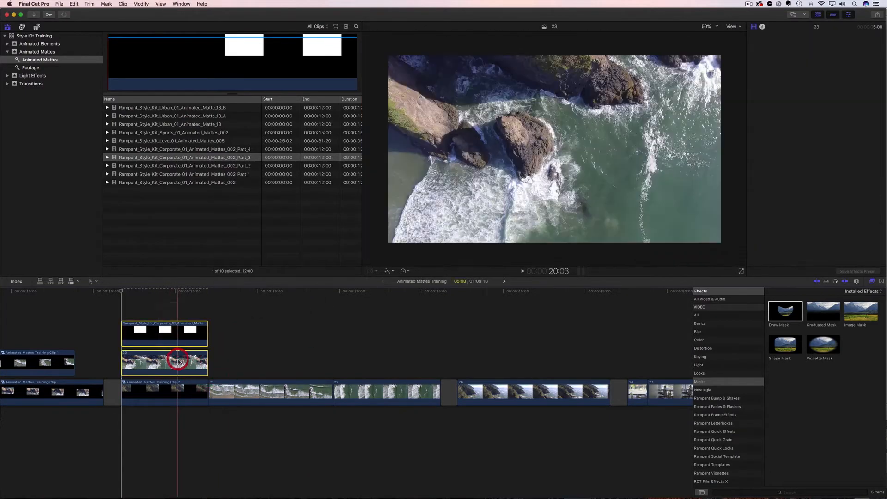
pyautogui.rightClick(178, 361)
pyautogui.click(194, 362)
pyautogui.press('Return')
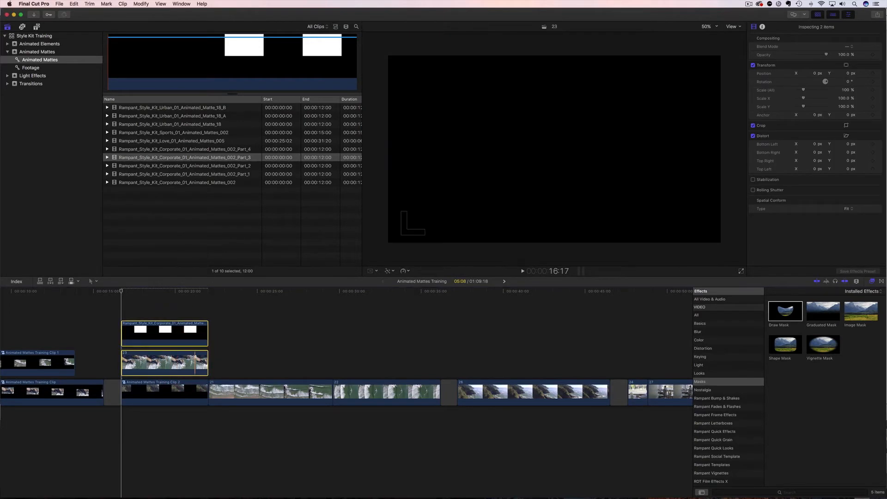
# Stack clip 21 and Rampant_Style_Kit_Corporate_01_Animated_Mattes_002_Part_2 above the two compound clips' start, with the matte set to Stencil Alpha
pyautogui.moveTo(258, 393); pyautogui.dragTo(170, 340)
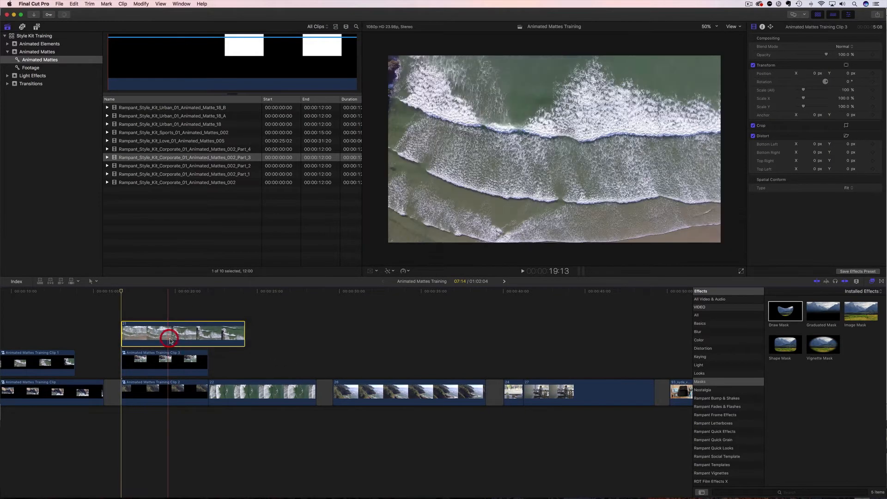
pyautogui.moveTo(157, 165); pyautogui.dragTo(123, 302)
pyautogui.click(844, 47)
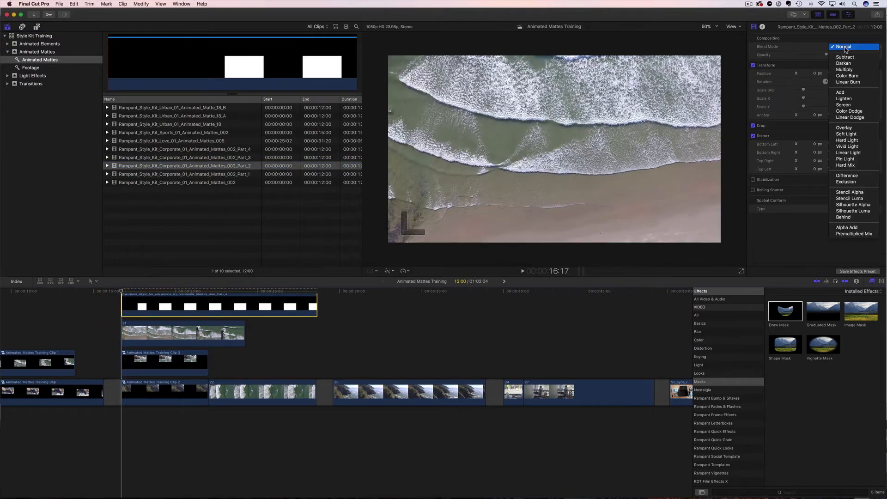
pyautogui.click(850, 192)
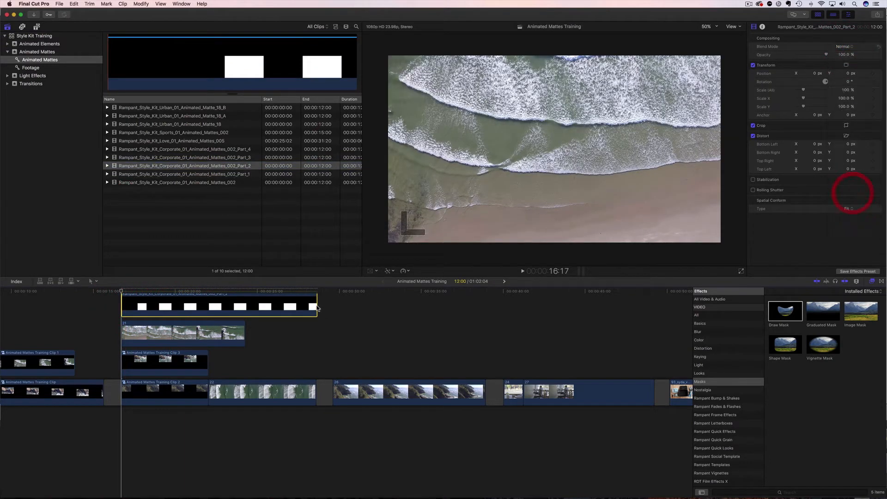
# Trim clip 21 and its Part_2 matte to the end of the compound clips below and combine them into a new compound clip
pyautogui.moveTo(244, 334); pyautogui.dragTo(208, 335)
pyautogui.moveTo(314, 302); pyautogui.dragTo(208, 305)
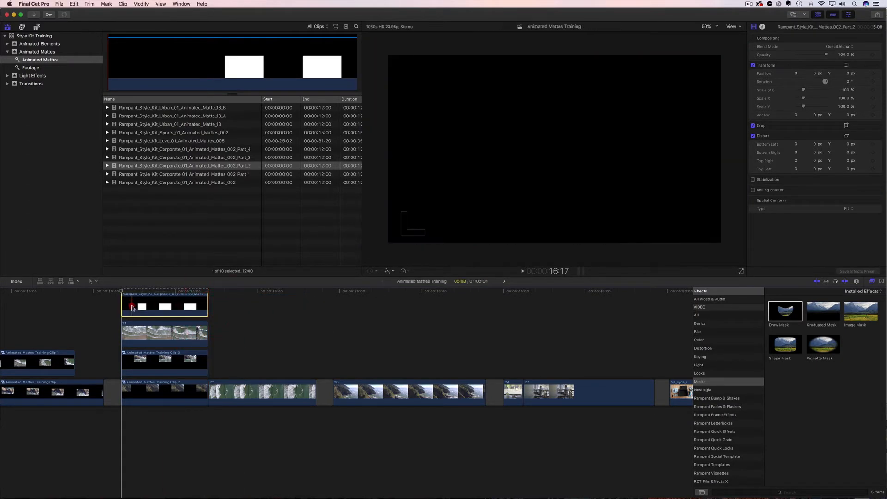
pyautogui.click(134, 291)
pyautogui.moveTo(112, 299); pyautogui.dragTo(144, 333)
pyautogui.rightClick(150, 327)
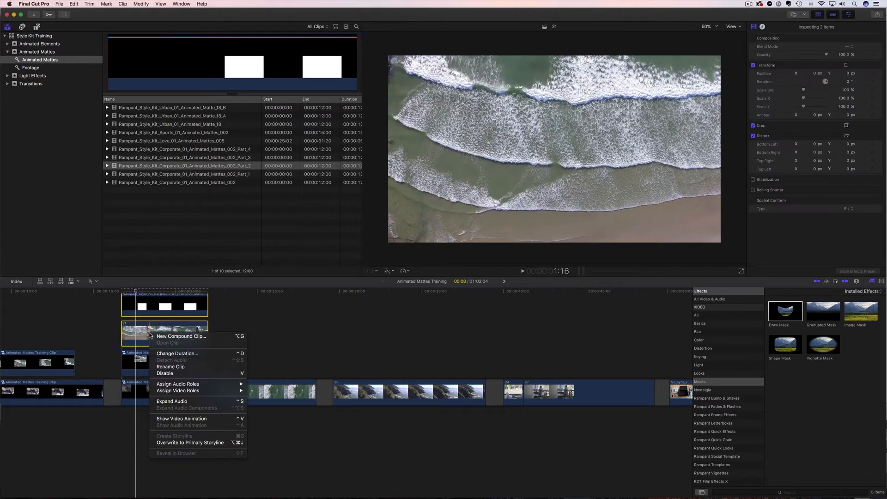
pyautogui.click(177, 337)
pyautogui.press('Return')
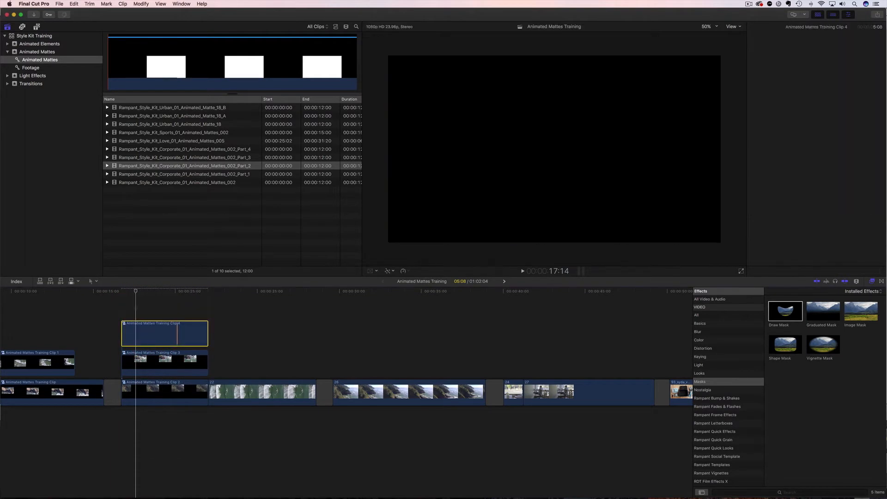
# Stack clip 22 and Rampant_Style_Kit_Corporate_01_Animated_Mattes_002_Part_1 above the three compound clips' start and trim both to the compound clips' end
pyautogui.moveTo(239, 392); pyautogui.dragTo(152, 300)
pyautogui.click(144, 175)
pyautogui.moveTo(143, 176); pyautogui.dragTo(124, 298)
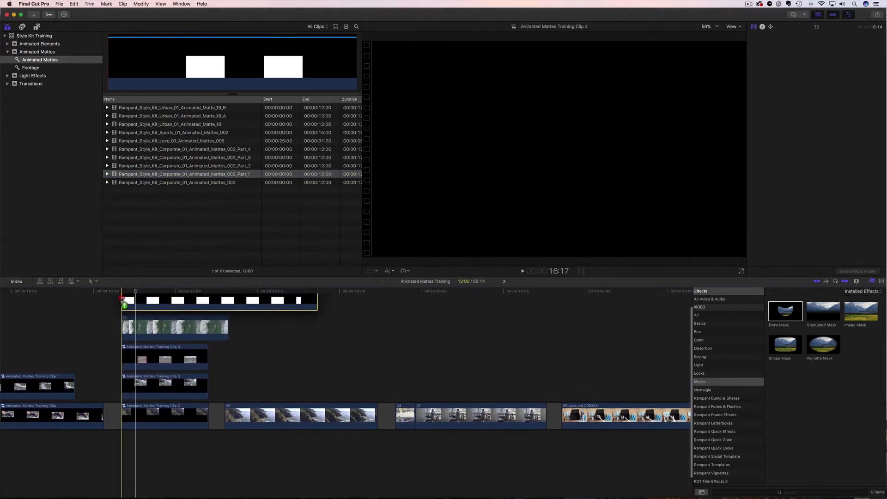
pyautogui.click(119, 295)
pyautogui.moveTo(317, 298); pyautogui.dragTo(204, 324)
# Set the Part_1 matte's blend mode to Stencil Alpha and combine it with clip 22 into a new compound clip
pyautogui.click(182, 303)
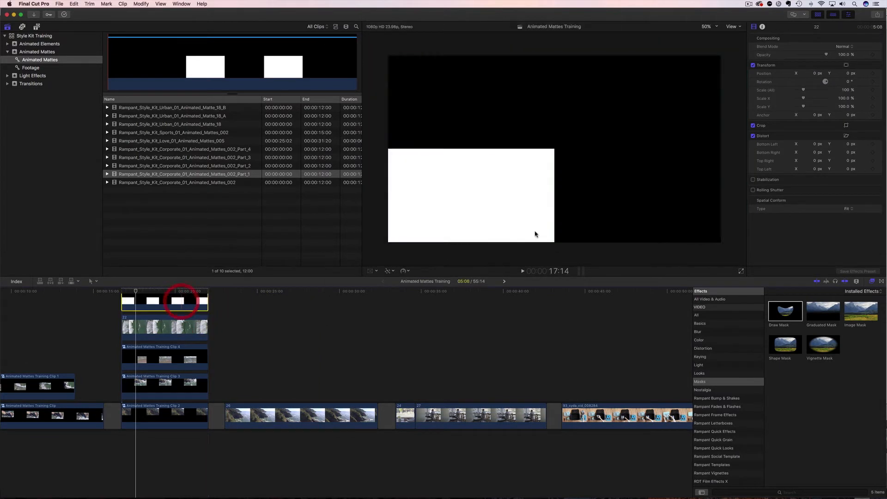
pyautogui.click(842, 48)
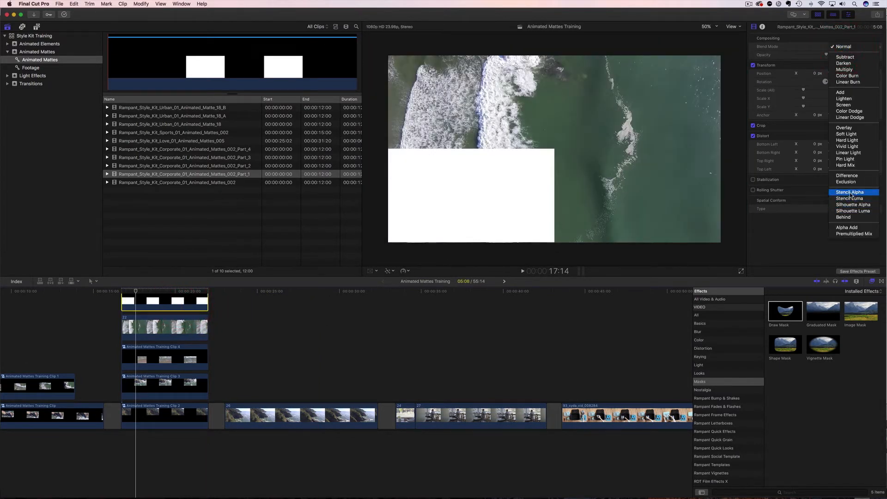
pyautogui.click(851, 194)
pyautogui.keyDown('super'); pyautogui.click(148, 327); pyautogui.keyUp('super')
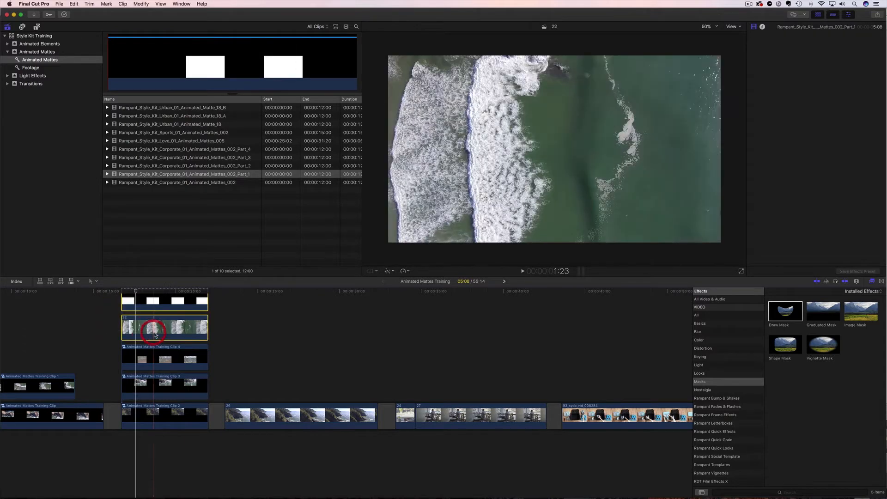
pyautogui.rightClick(155, 332)
pyautogui.click(192, 336)
pyautogui.press('Return')
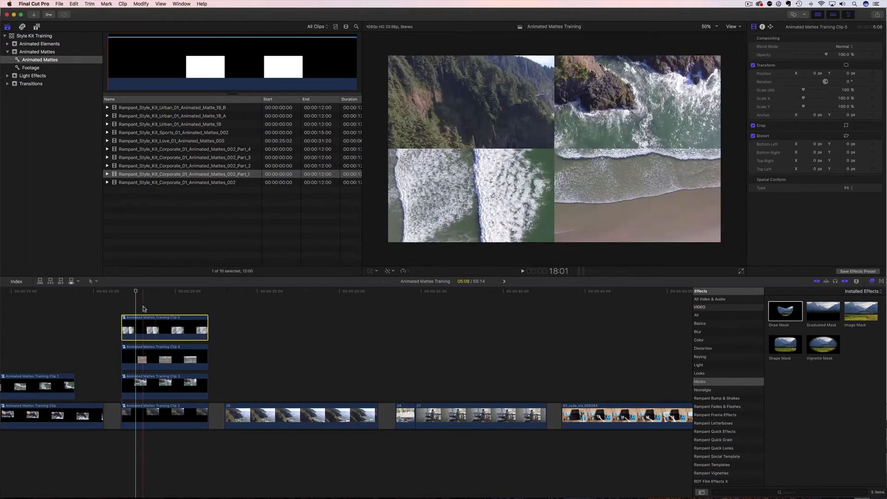
# Play and scrub through the four-window Corporate composite to review the framing in each window
pyautogui.click(122, 293)
pyautogui.moveTo(122, 296); pyautogui.dragTo(117, 296)
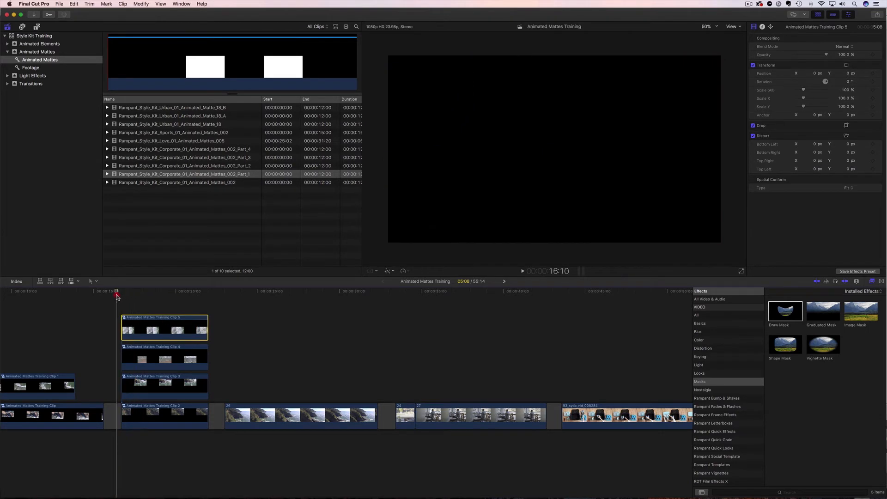
pyautogui.press('space')
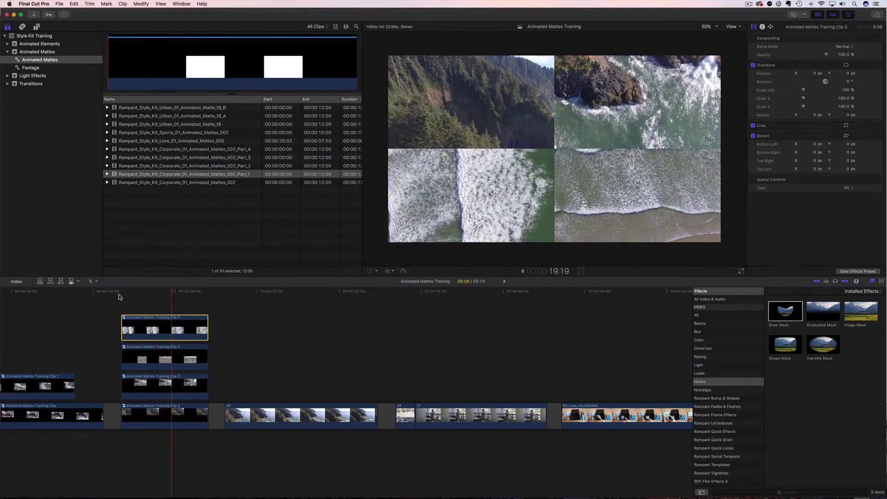
pyautogui.press('space')
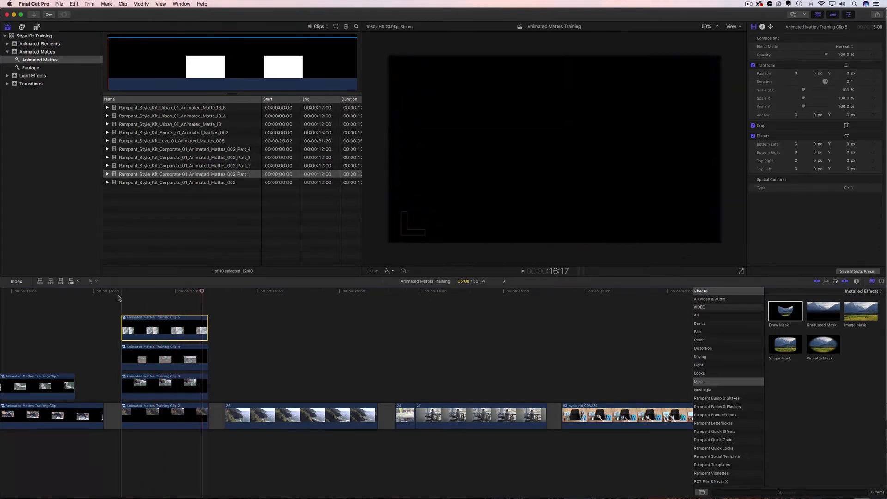
pyautogui.moveTo(202, 292); pyautogui.dragTo(155, 295)
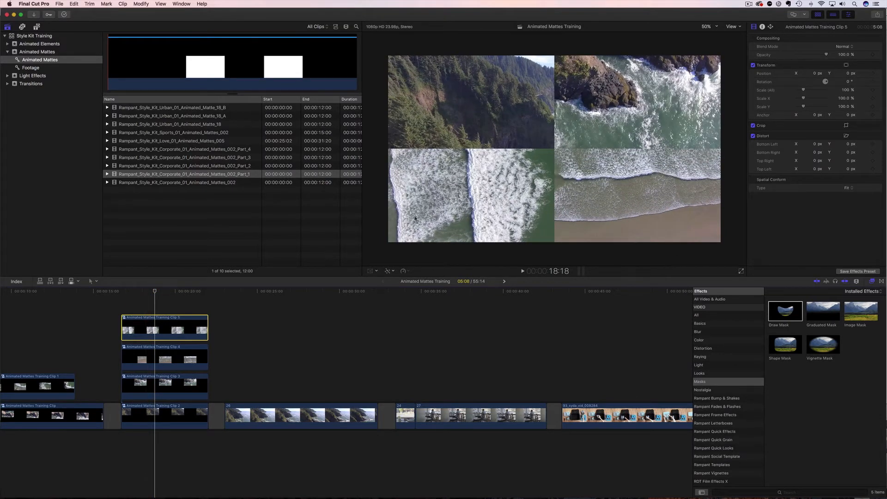
pyautogui.moveTo(157, 294); pyautogui.dragTo(115, 298)
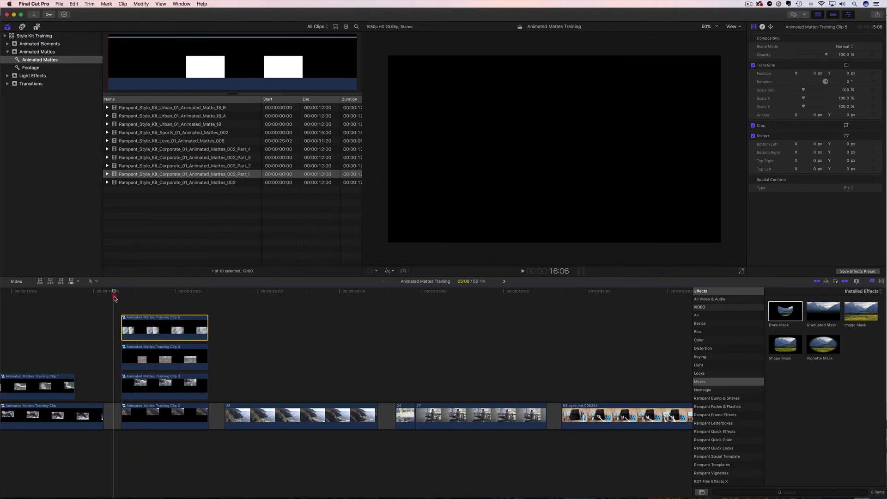
pyautogui.press('space')
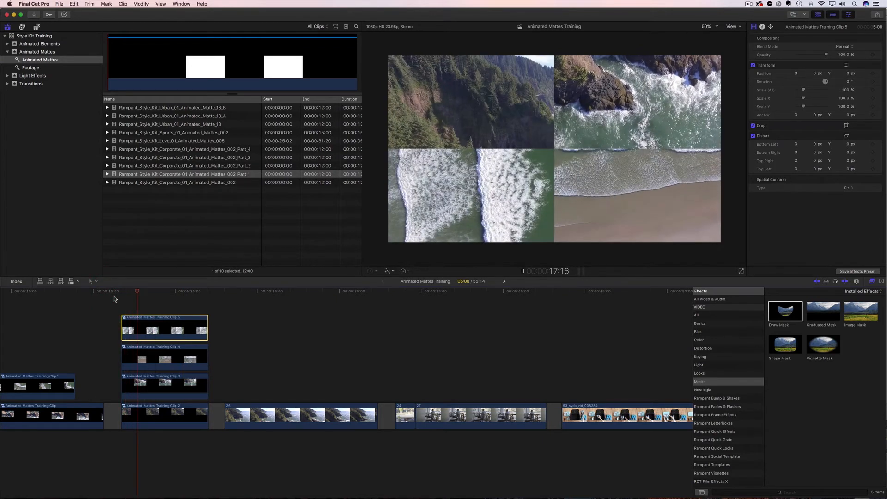
pyautogui.press('space')
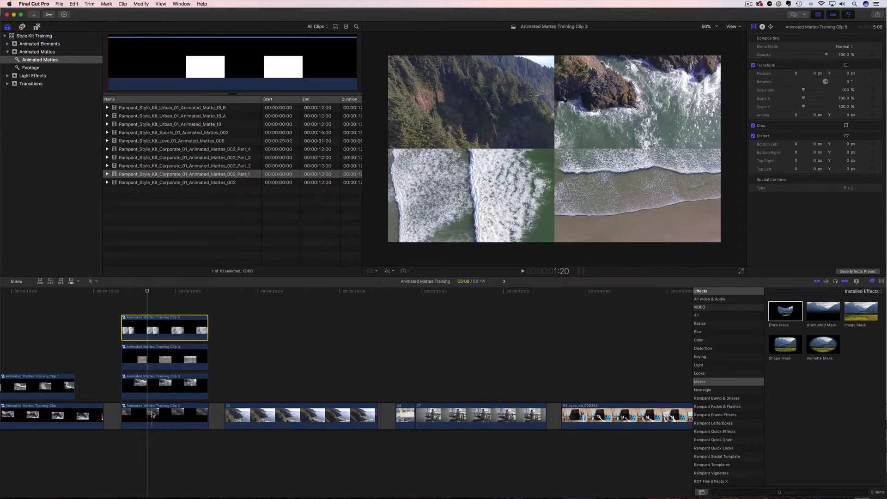
# Inside the lowest compound clip of the four-window stack, set the footage's Position X to about -405 px, and return to the main timeline
pyautogui.click(153, 414)
pyautogui.doubleClick(153, 414)
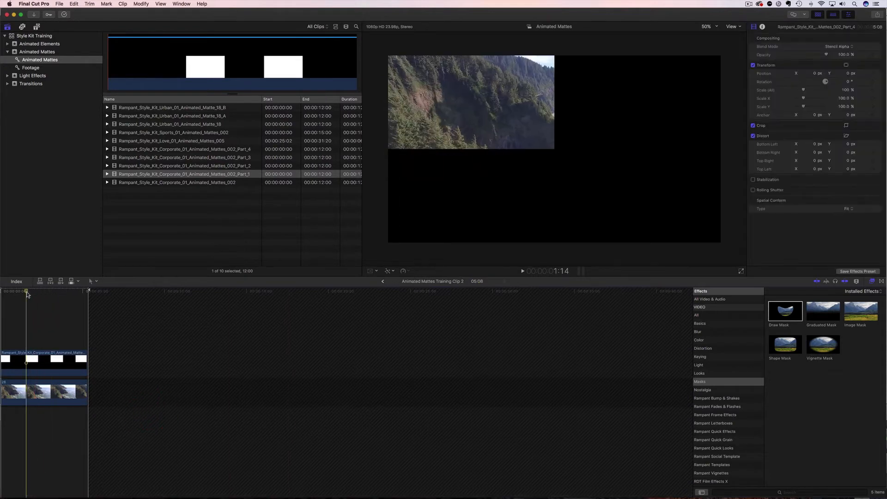
pyautogui.click(32, 392)
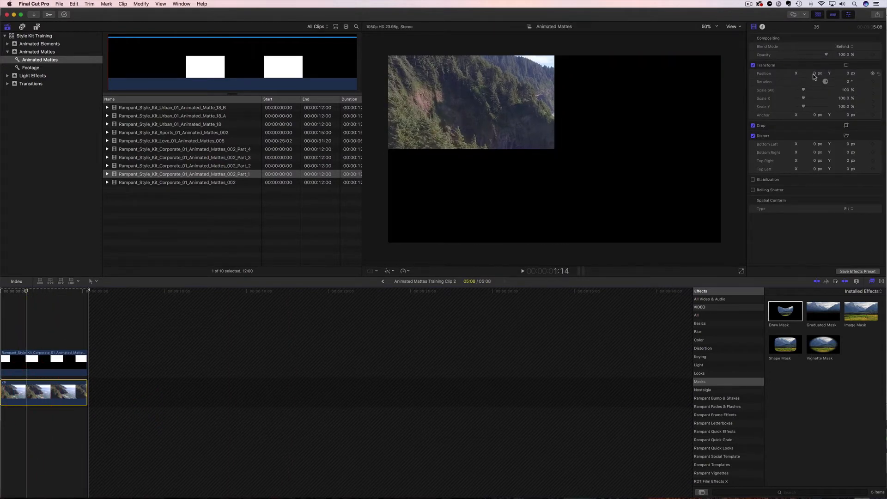
pyautogui.moveTo(814, 77); pyautogui.dragTo(722, 77)
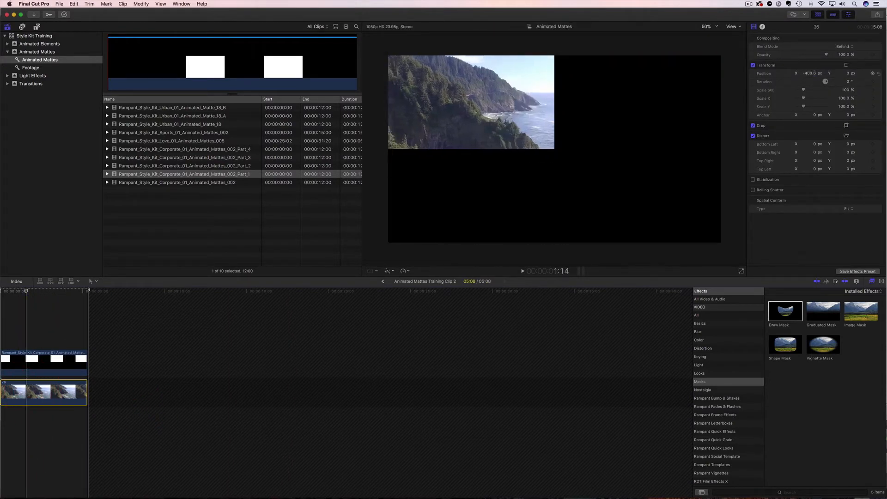
pyautogui.click(384, 281)
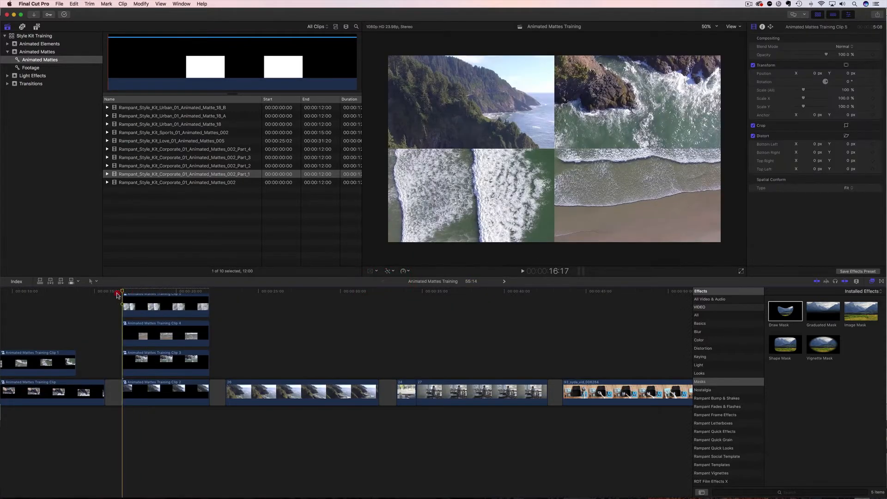
# Play the four-window composite from just before its start to check the repositioned forest footage
pyautogui.moveTo(124, 292); pyautogui.dragTo(115, 294)
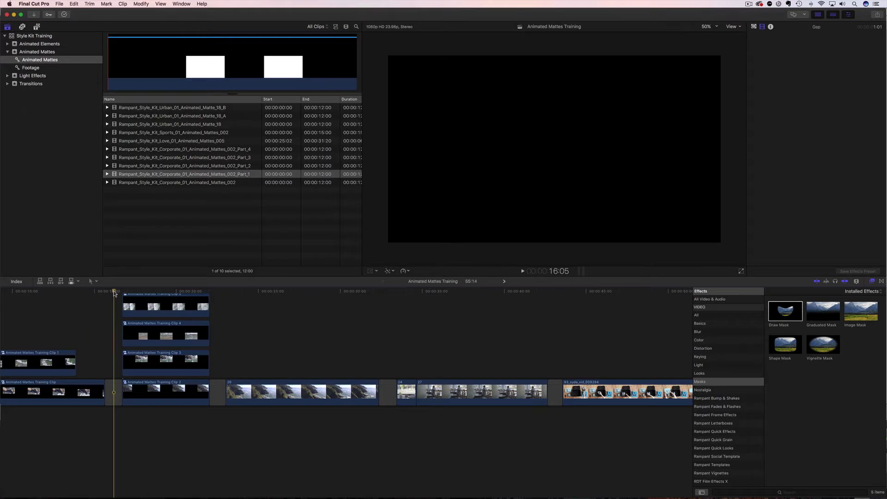
pyautogui.press('space')
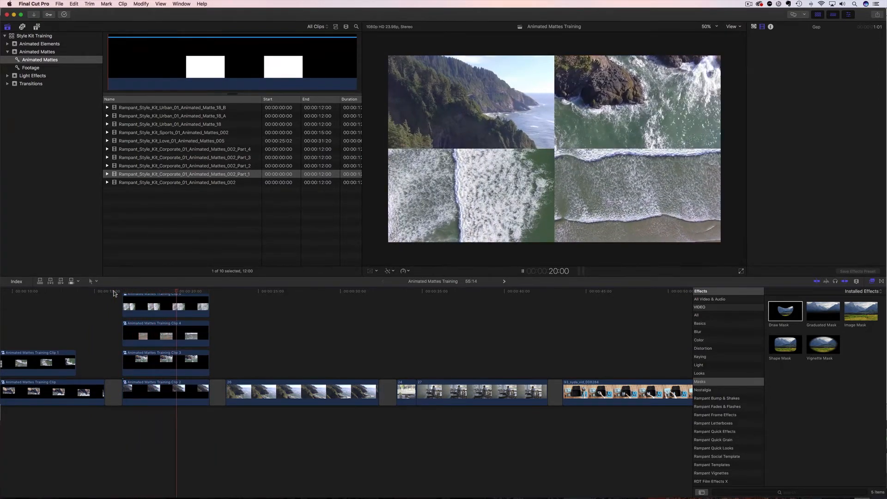
pyautogui.press('space')
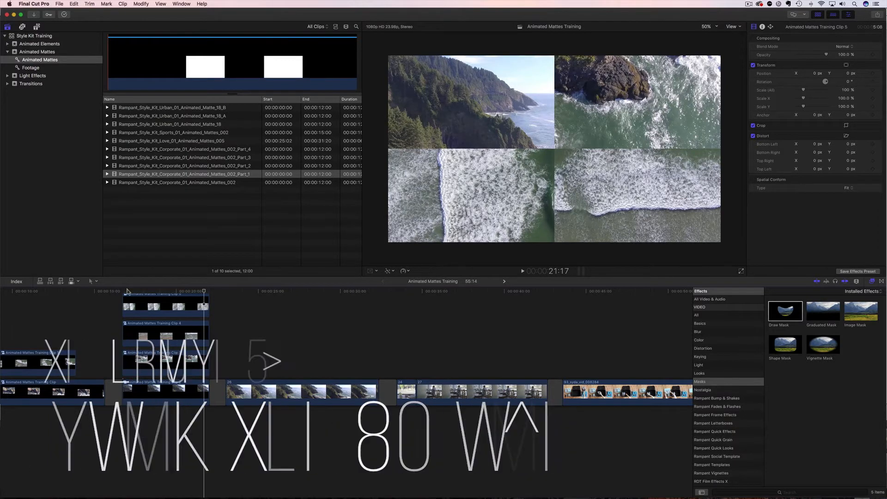
# Place Rampant_Style_Kit_Sports_01_Animated_Mattes_002 above the start of the coastal cliff clip and set its blend mode to Stencil Alpha
pyautogui.moveTo(205, 292); pyautogui.dragTo(254, 313)
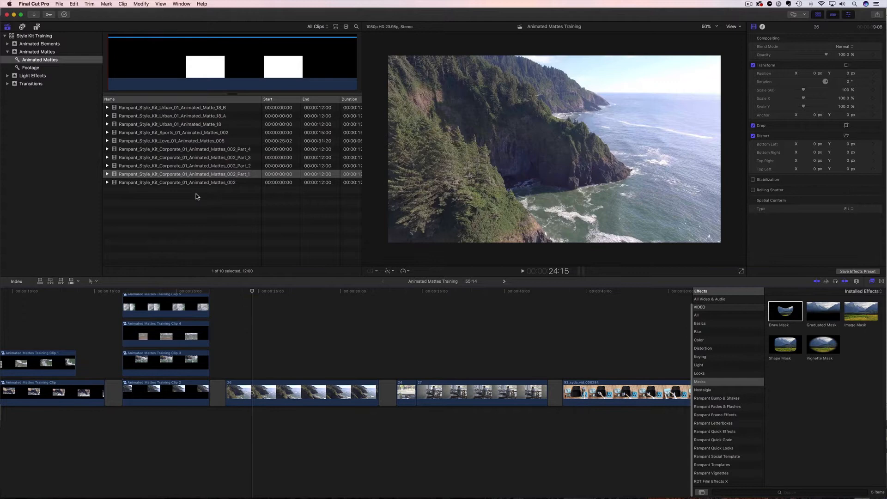
pyautogui.click(174, 142)
pyautogui.click(176, 133)
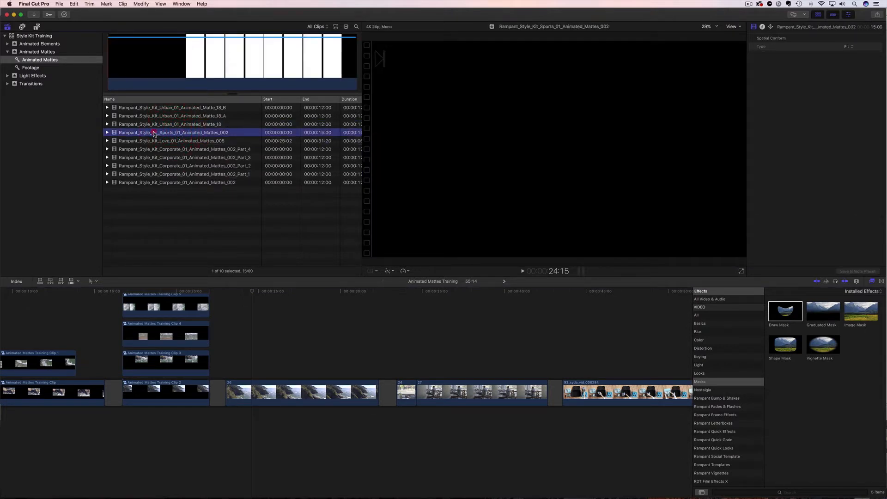
pyautogui.moveTo(154, 134); pyautogui.dragTo(264, 363)
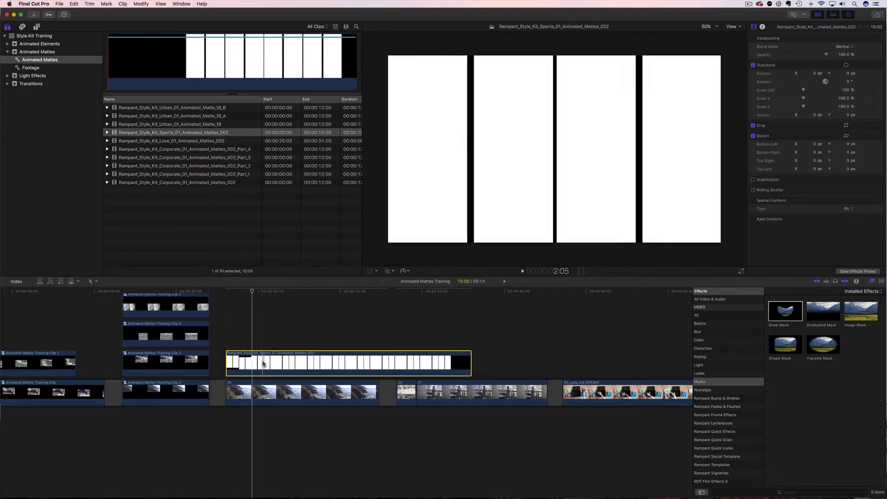
pyautogui.click(263, 364)
pyautogui.click(844, 46)
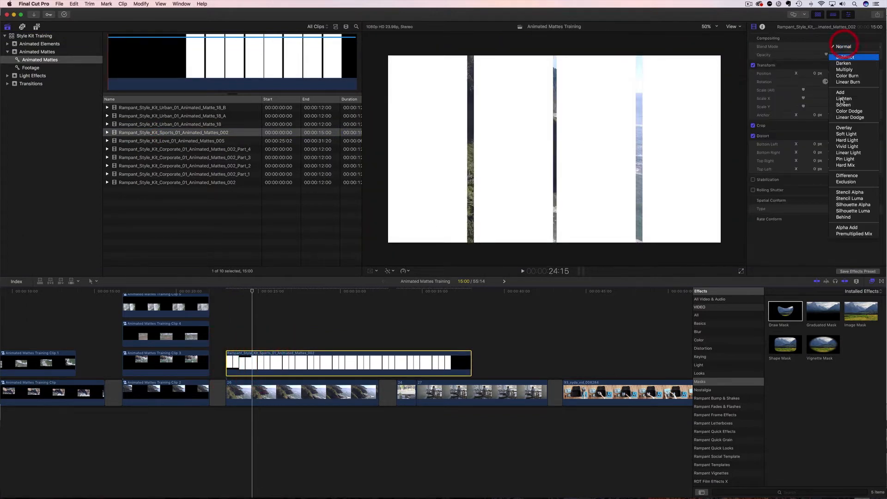
pyautogui.click(842, 194)
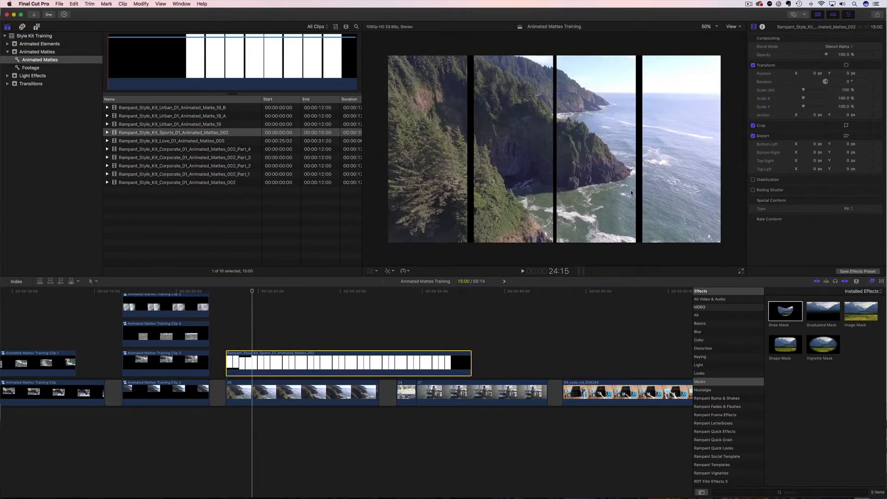
# Set the viewer zoom to 25%
pyautogui.click(716, 27)
pyautogui.click(715, 33)
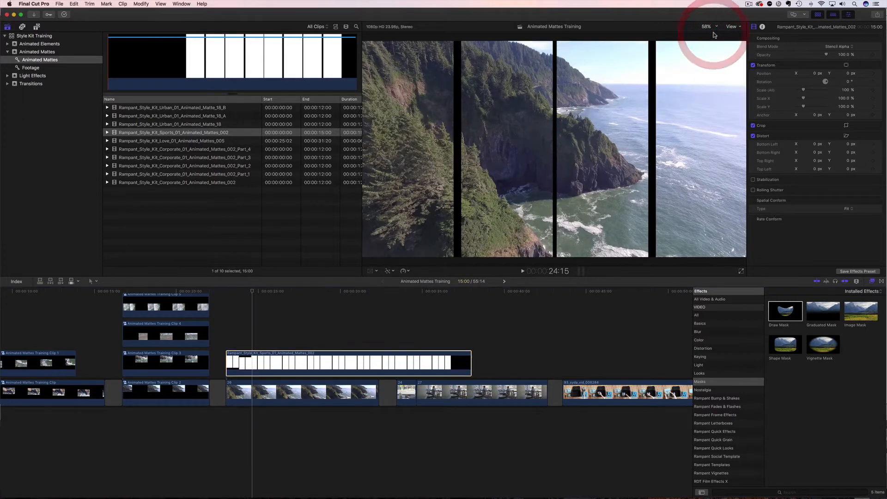
pyautogui.click(714, 27)
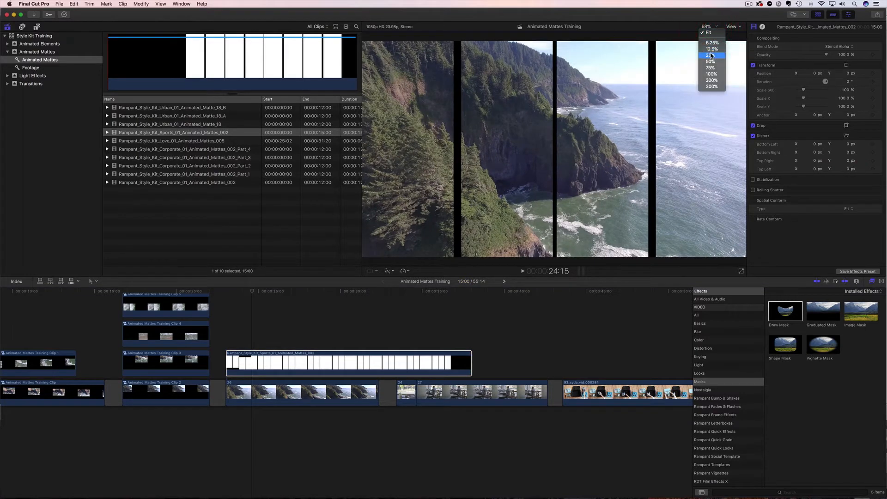
pyautogui.click(711, 55)
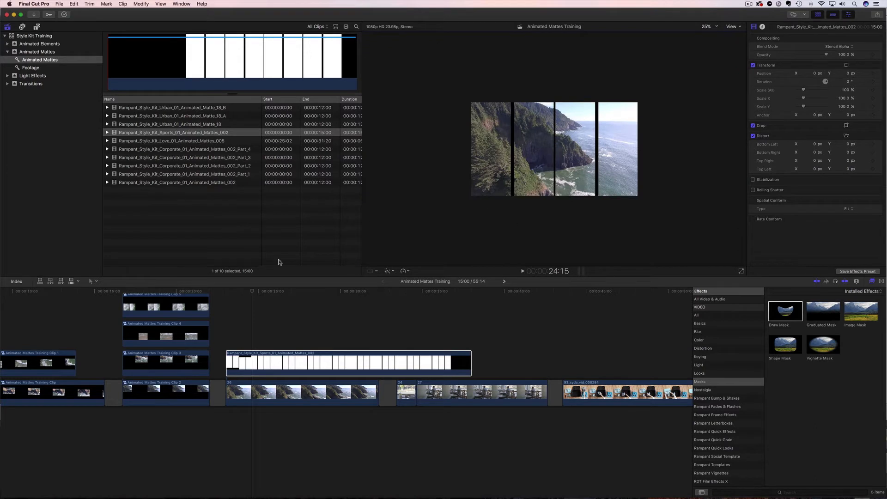
# Show the Transform controls for the Sports matte and set its Spatial Conform type to None
pyautogui.click(260, 363)
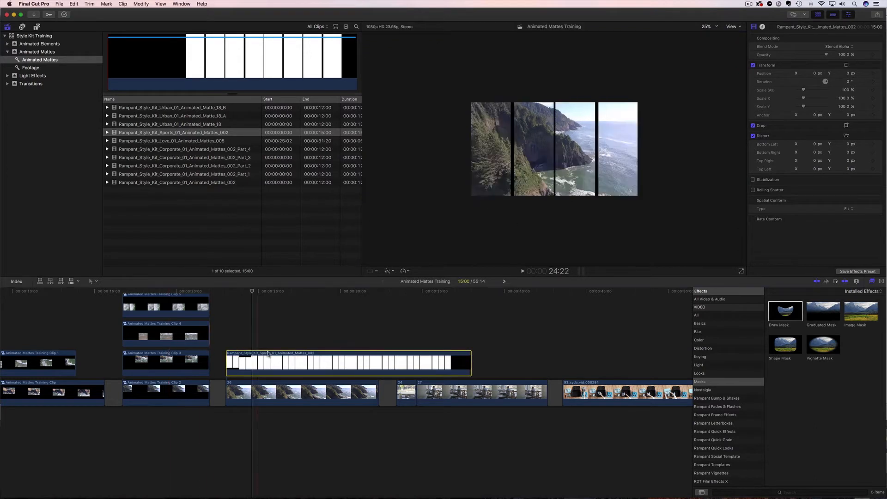
pyautogui.click(370, 272)
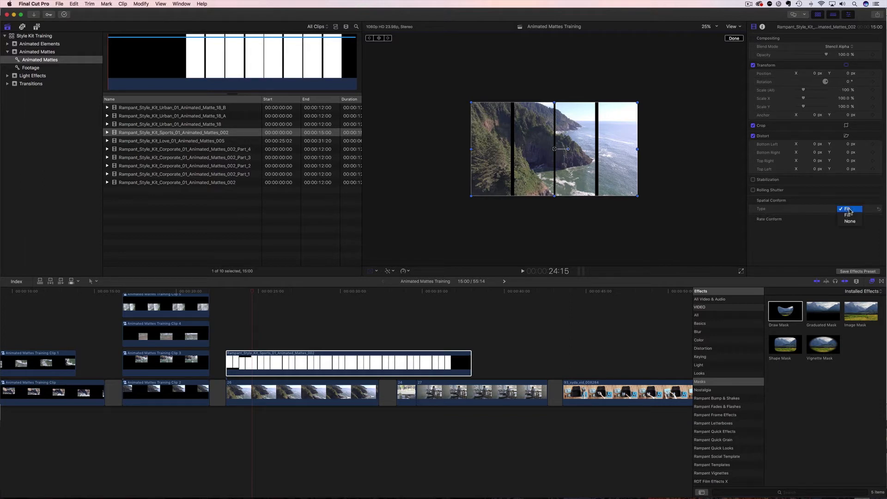
pyautogui.click(850, 222)
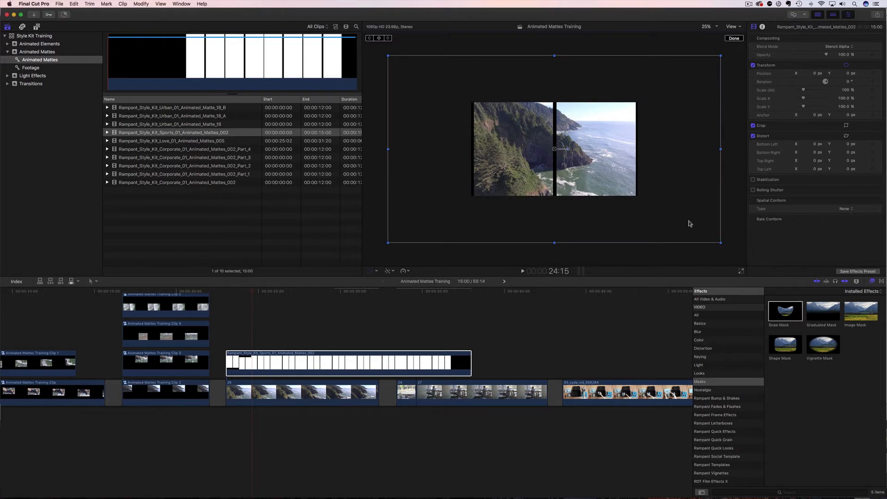
pyautogui.click(845, 197)
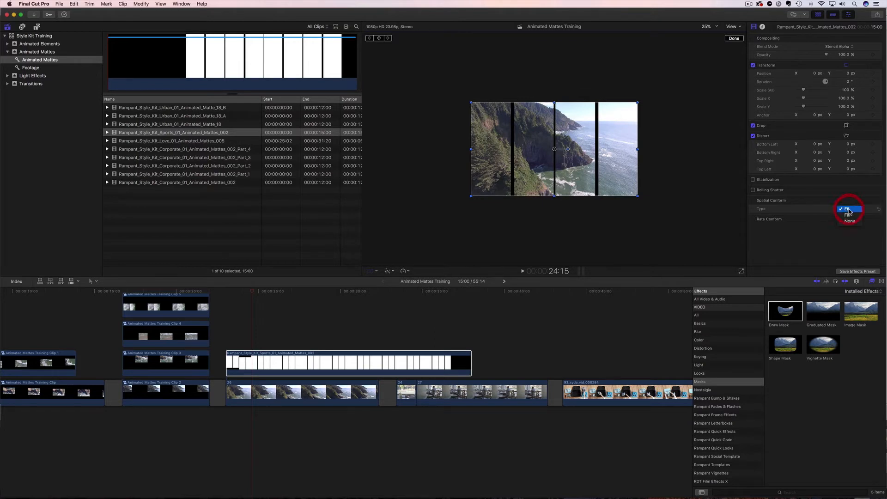
pyautogui.click(850, 223)
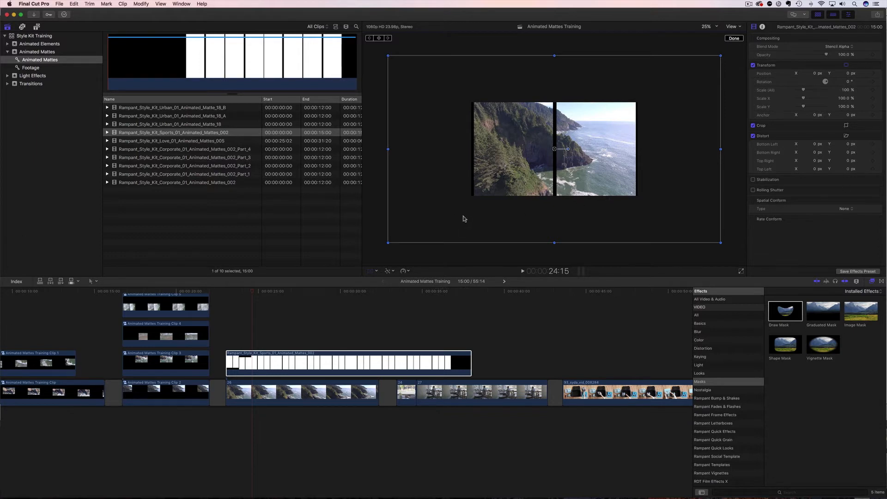
# Try the Sports matte at about X 791.6, Y 27 px in playback, and move it back to about X 23.7, Y 5.7 px
pyautogui.moveTo(452, 214); pyautogui.dragTo(519, 209)
pyautogui.moveTo(252, 292); pyautogui.dragTo(221, 296)
pyautogui.press('space')
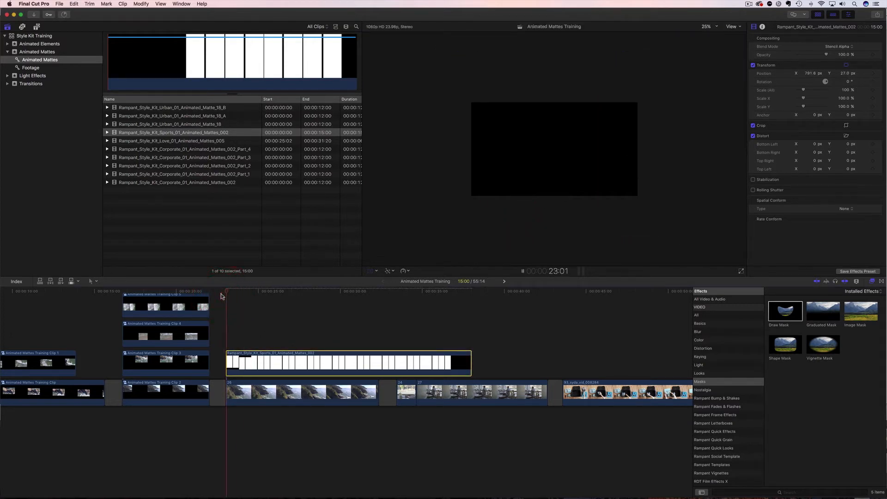
pyautogui.press('space')
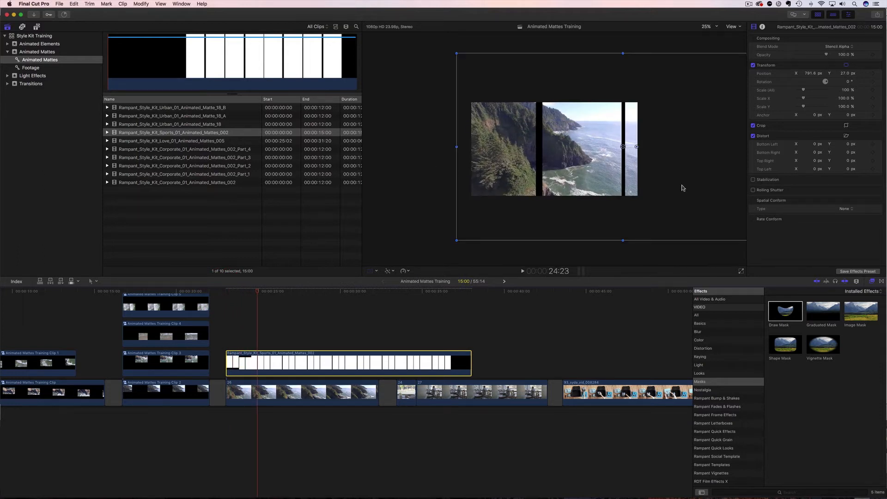
pyautogui.moveTo(683, 187); pyautogui.dragTo(617, 189)
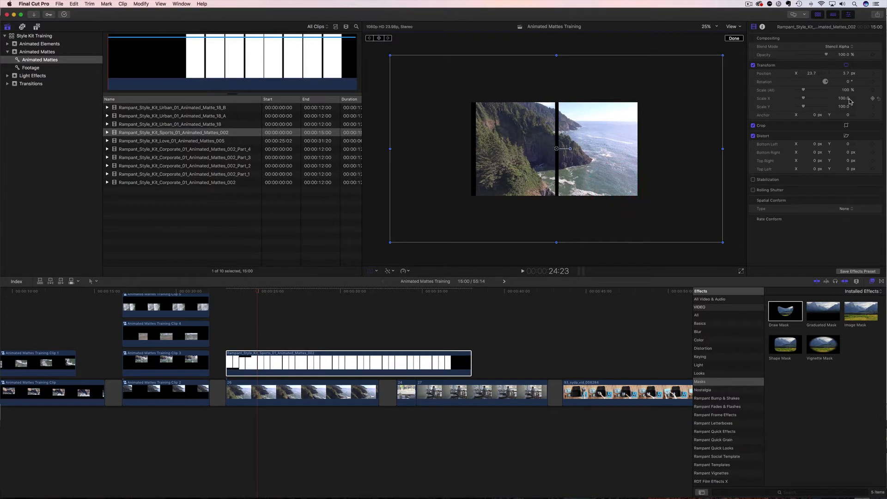
# Try the Sports matte at 80% scale, moved to about X 5.2 px, and play it from its start
pyautogui.moveTo(848, 91); pyautogui.dragTo(837, 91)
pyautogui.moveTo(633, 138); pyautogui.dragTo(631, 138)
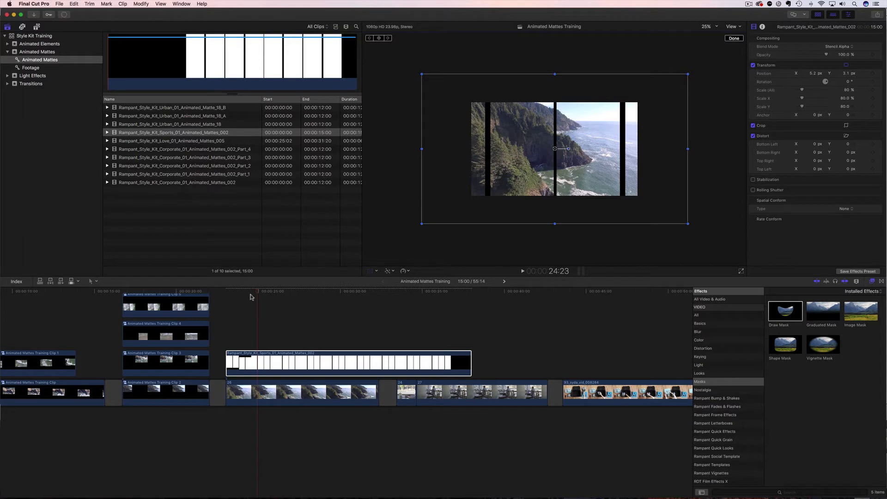
pyautogui.click(222, 293)
pyautogui.press('space')
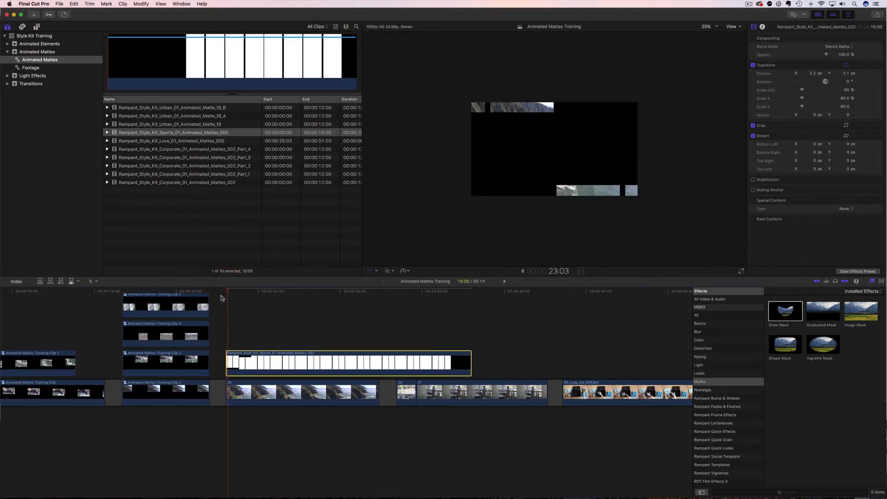
pyautogui.press('space')
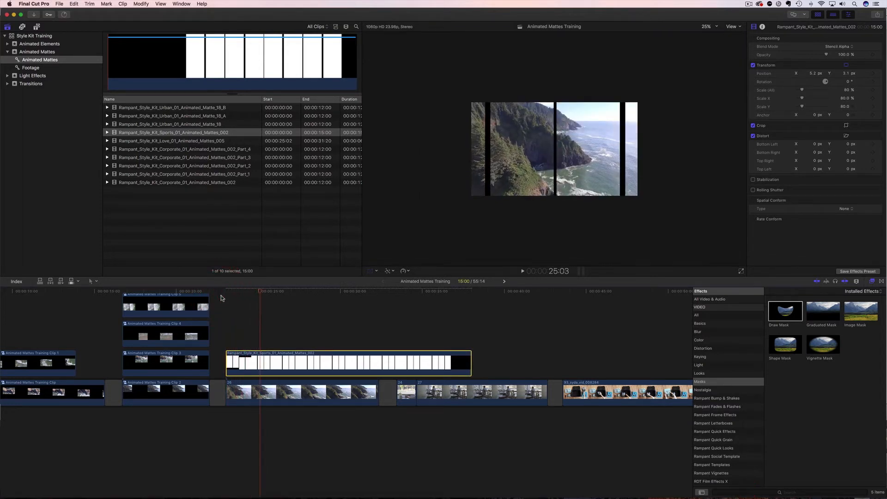
# Reset the Sports matte's position and scale, then try it rotated 32° at 90% scale in playback
pyautogui.click(878, 74)
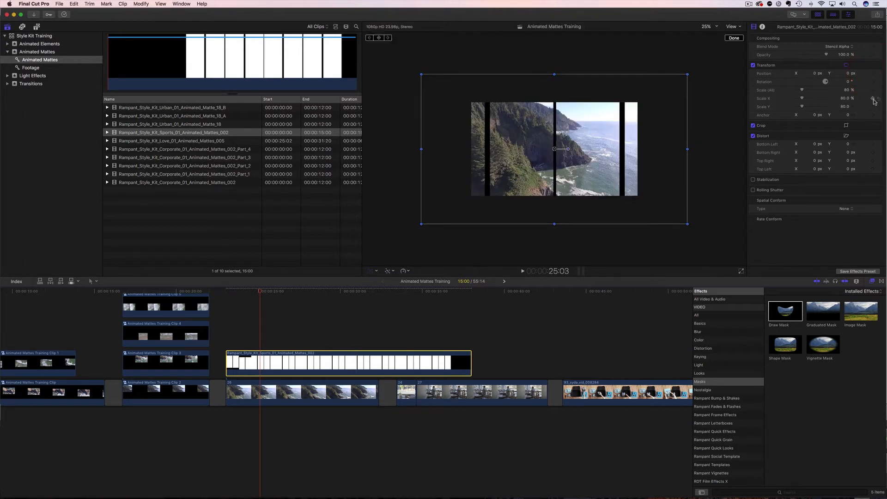
pyautogui.click(880, 91)
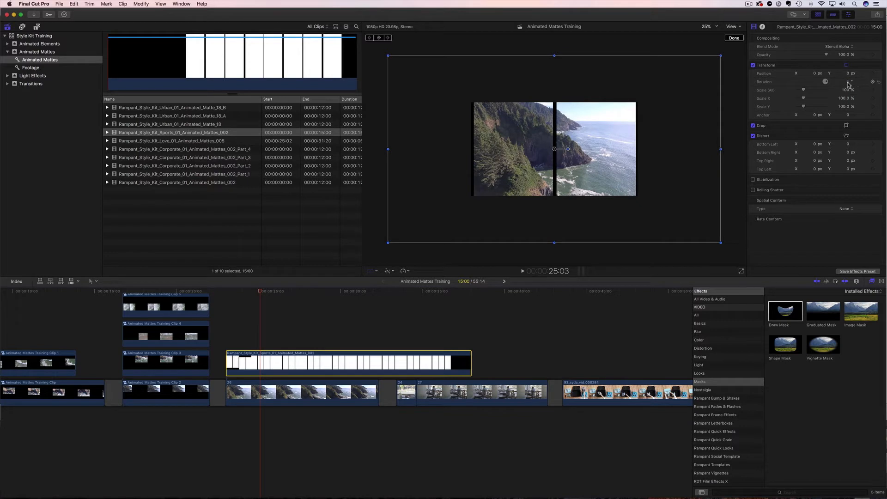
pyautogui.moveTo(848, 85); pyautogui.dragTo(846, 91)
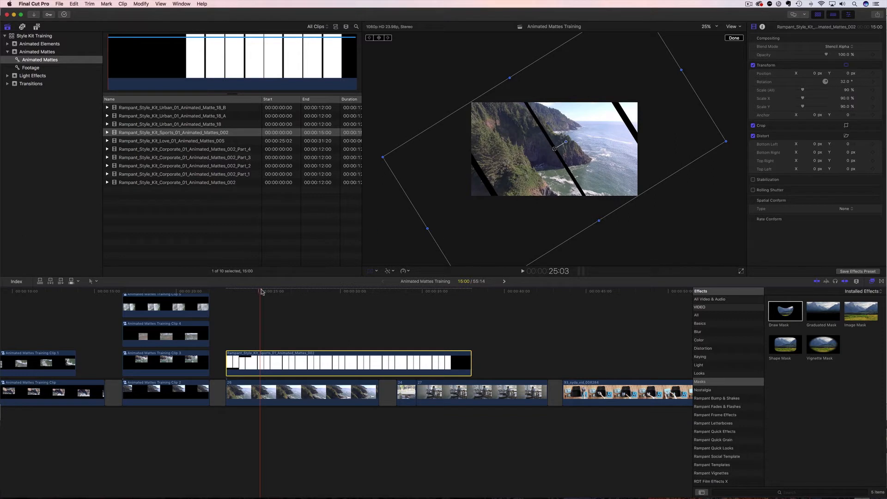
pyautogui.moveTo(261, 291); pyautogui.dragTo(219, 299)
pyautogui.press('space')
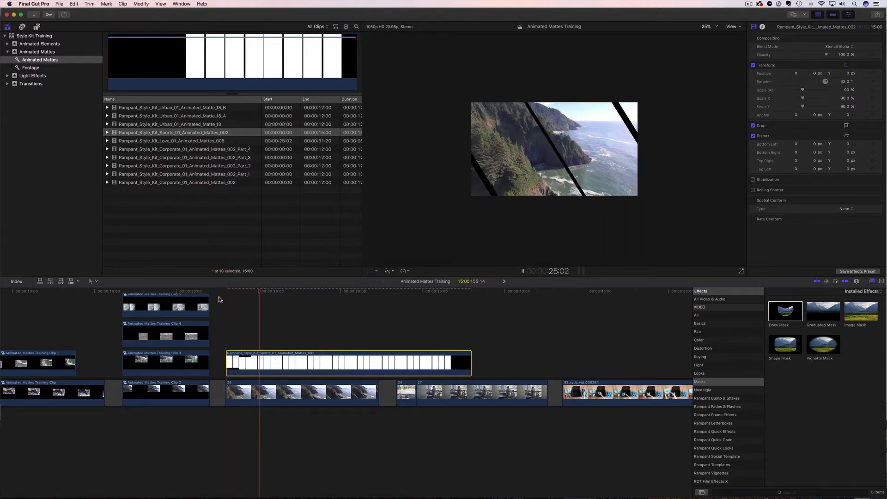
pyautogui.press('space')
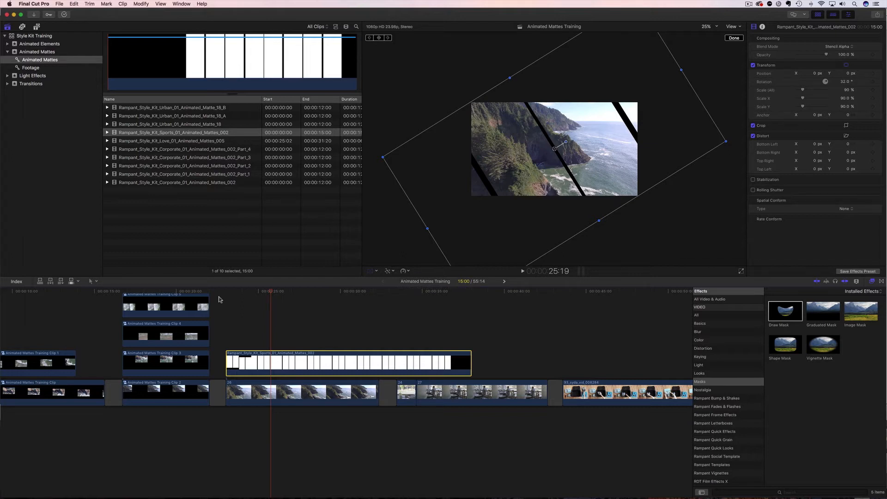
# Reset the Sports matte's rotation and scale, and set its Spatial Conform type to Fill
pyautogui.click(880, 84)
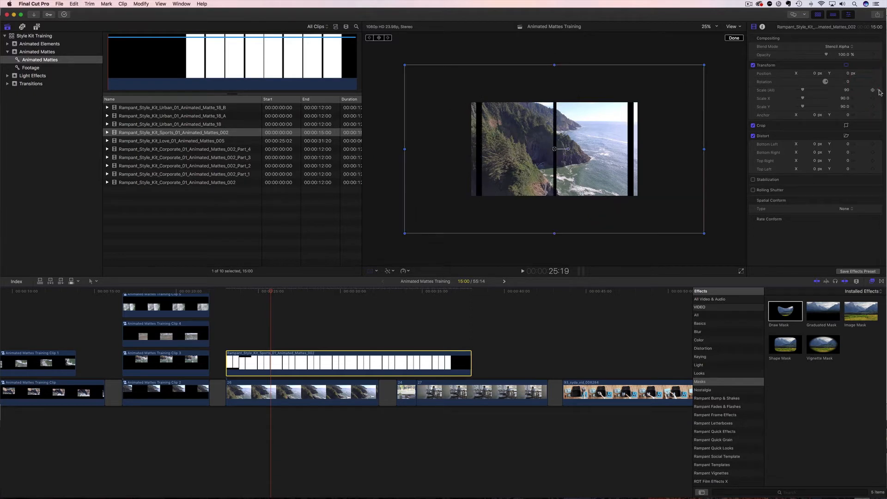
pyautogui.click(881, 91)
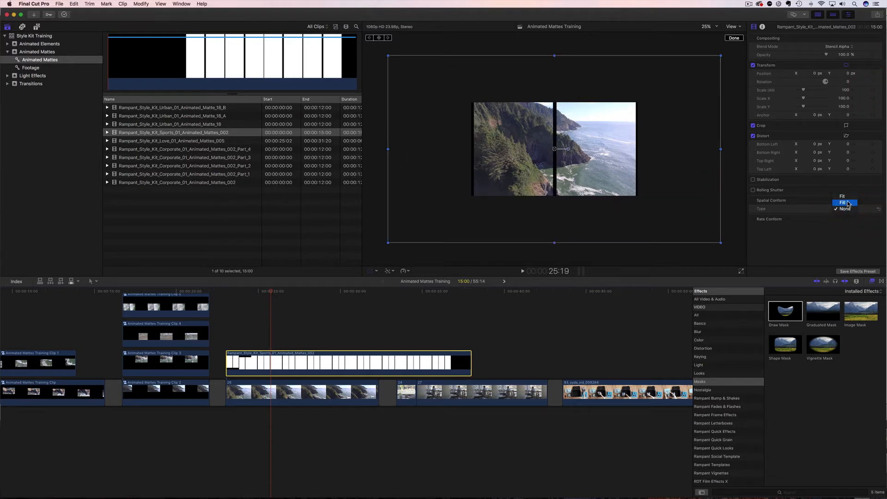
pyautogui.click(849, 203)
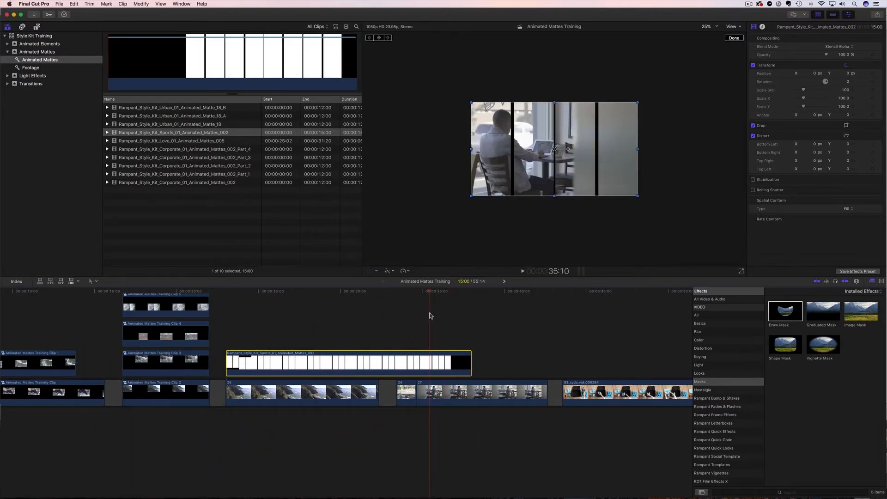
pyautogui.press('space')
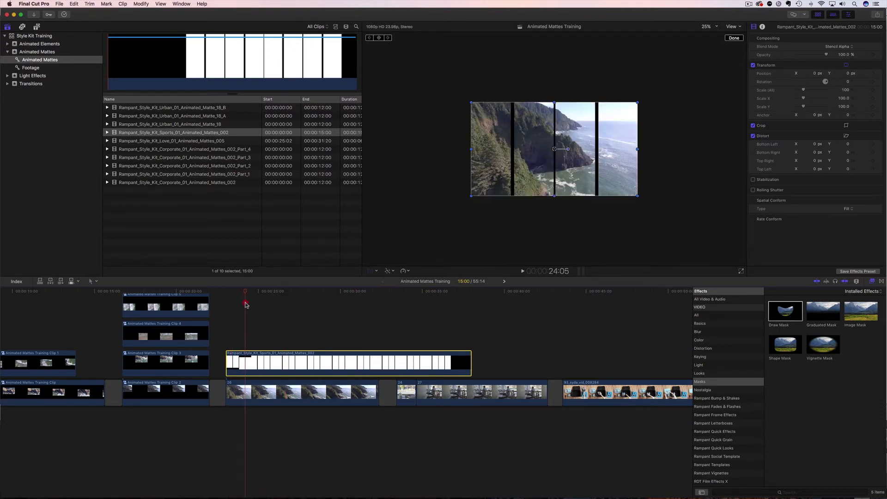
pyautogui.click(228, 309)
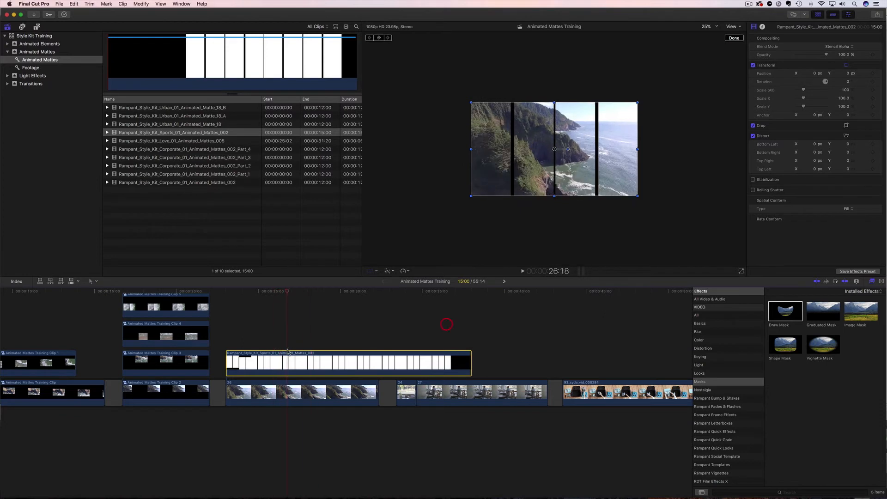
# Cut the Sports matte at 26:18 and just past the cliff clip's end, and delete the middle piece
pyautogui.click(287, 361)
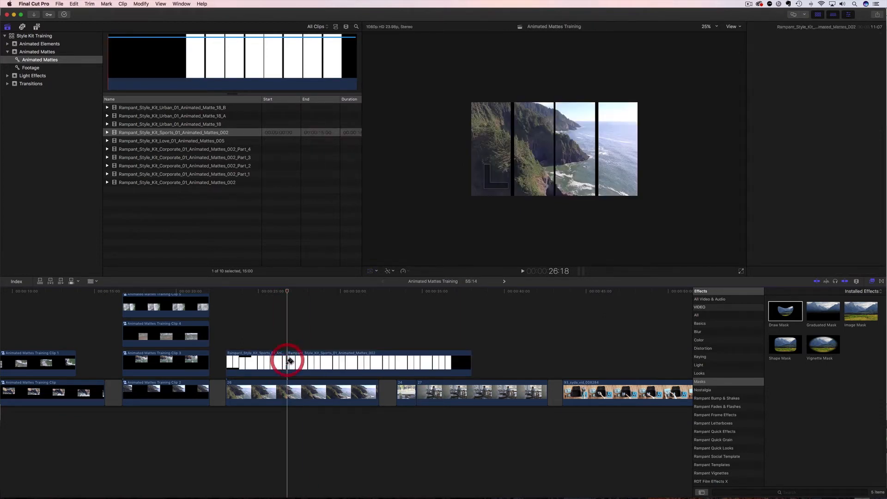
pyautogui.click(380, 362)
pyautogui.press('a')
pyautogui.click(319, 365)
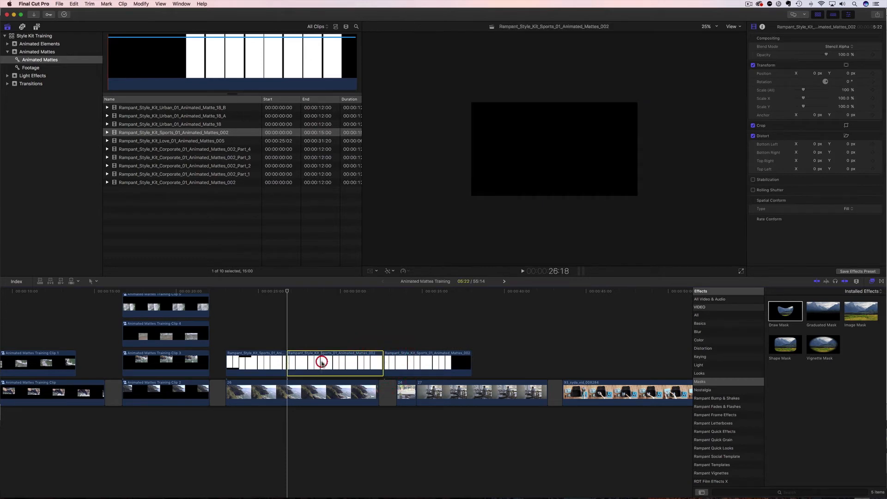
pyautogui.press('Delete')
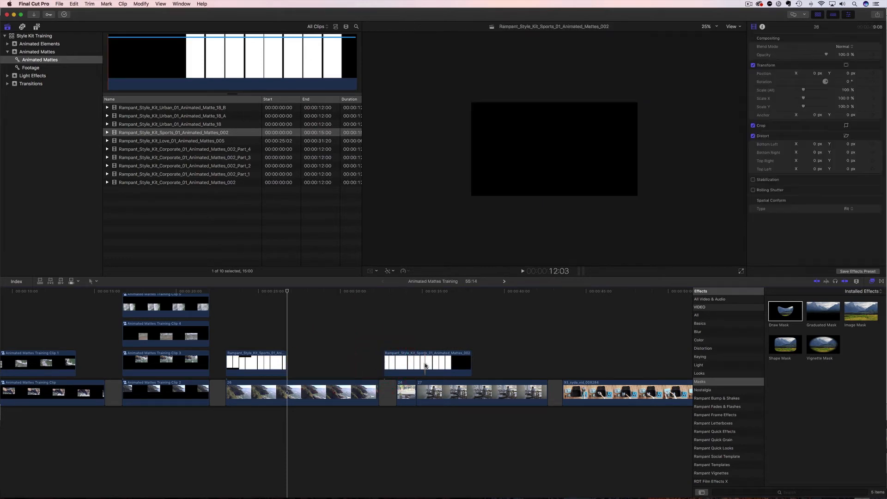
# Align the closing matte piece with the cliff clip's end, extend its start to meet the opening piece, and play the result
pyautogui.moveTo(425, 363); pyautogui.dragTo(331, 365)
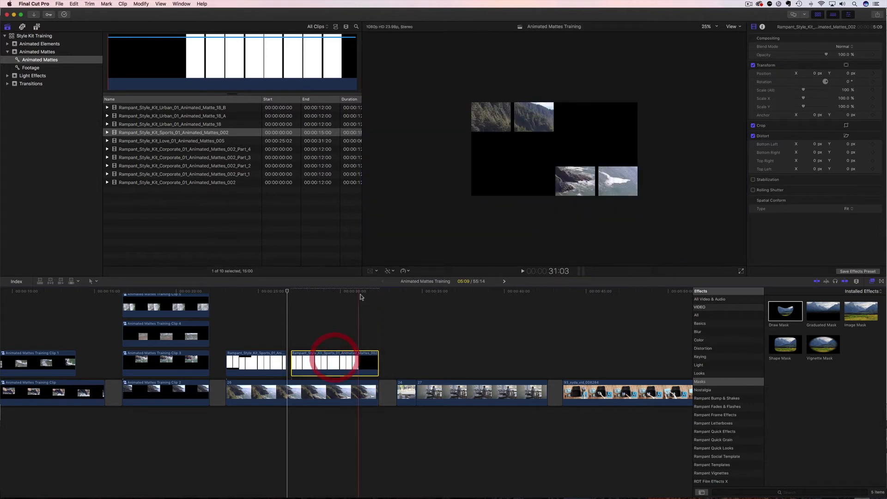
pyautogui.moveTo(358, 292); pyautogui.dragTo(340, 291)
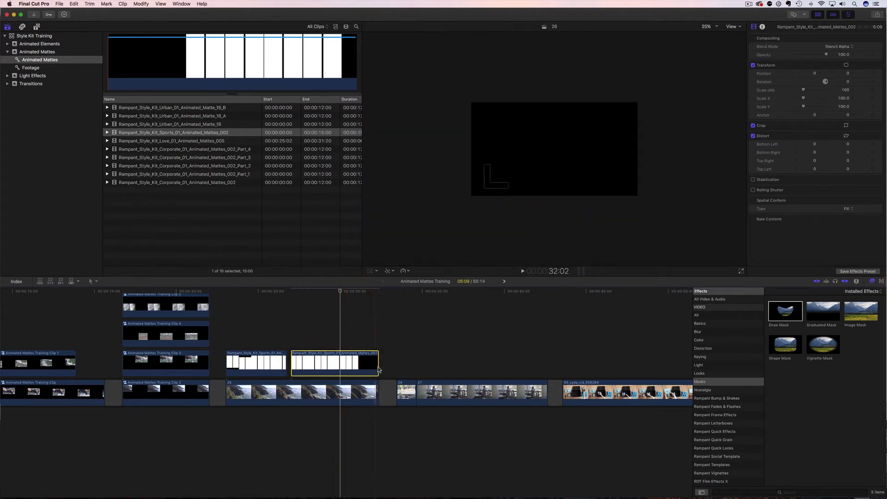
pyautogui.moveTo(292, 362); pyautogui.dragTo(287, 365)
pyautogui.moveTo(273, 292); pyautogui.dragTo(222, 296)
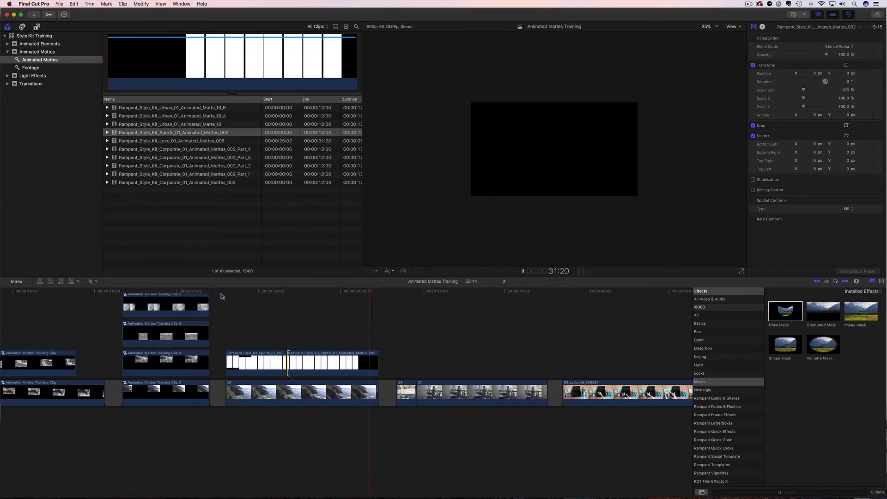
pyautogui.press('space')
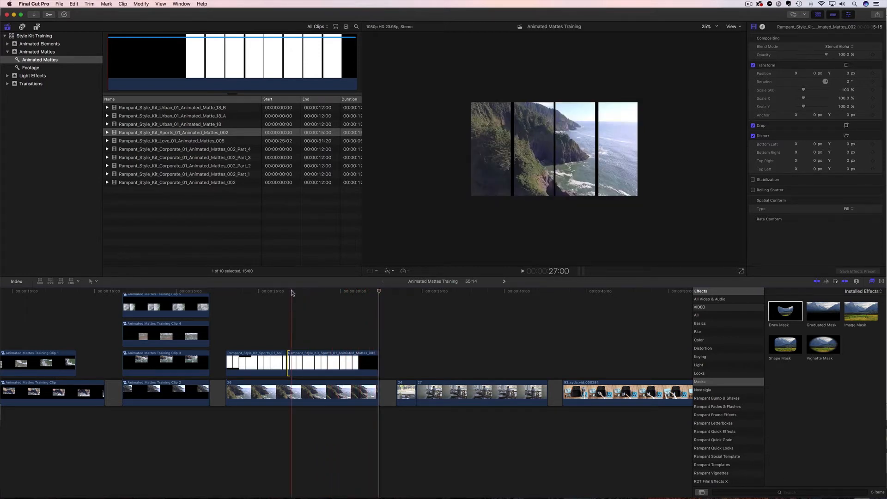
# Try a shorter matte animation by joining its opening and closing pieces at about 24:15, and play the result
pyautogui.click(238, 300)
pyautogui.click(256, 298)
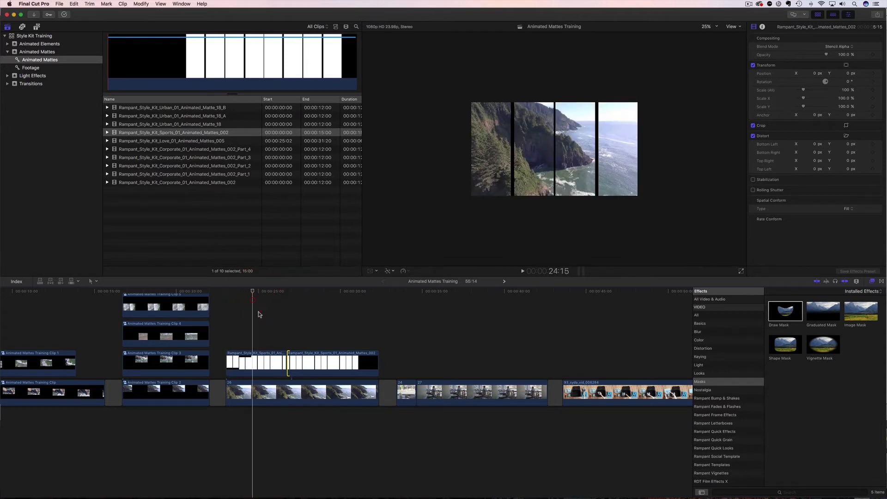
pyautogui.click(282, 360)
pyautogui.moveTo(286, 361); pyautogui.dragTo(263, 363)
pyautogui.moveTo(253, 294); pyautogui.dragTo(221, 295)
pyautogui.press('space')
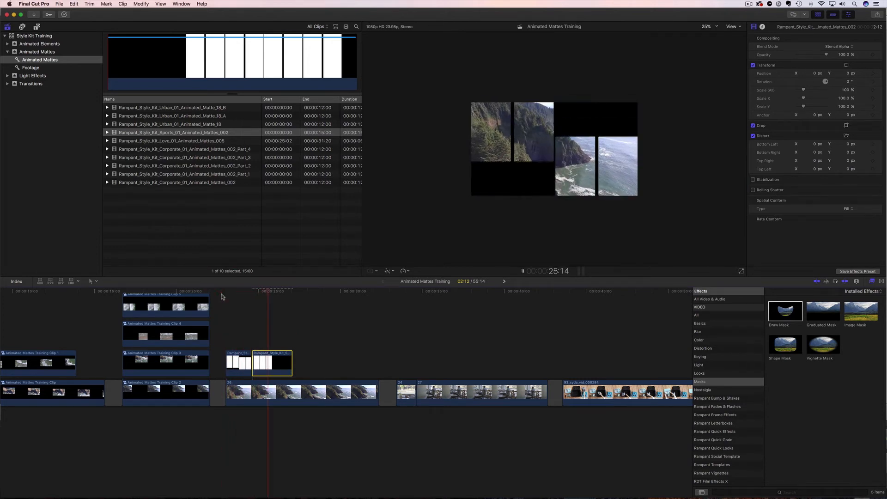
pyautogui.press('space')
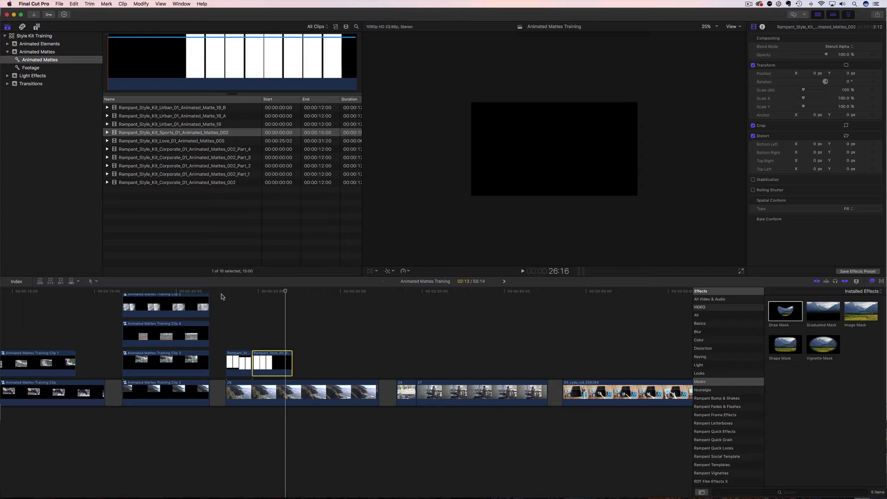
pyautogui.moveTo(223, 295)
pyautogui.mouseDown()
pyautogui.moveTo(283, 297)
pyautogui.moveTo(226, 297)
pyautogui.mouseUp()
pyautogui.press('space')
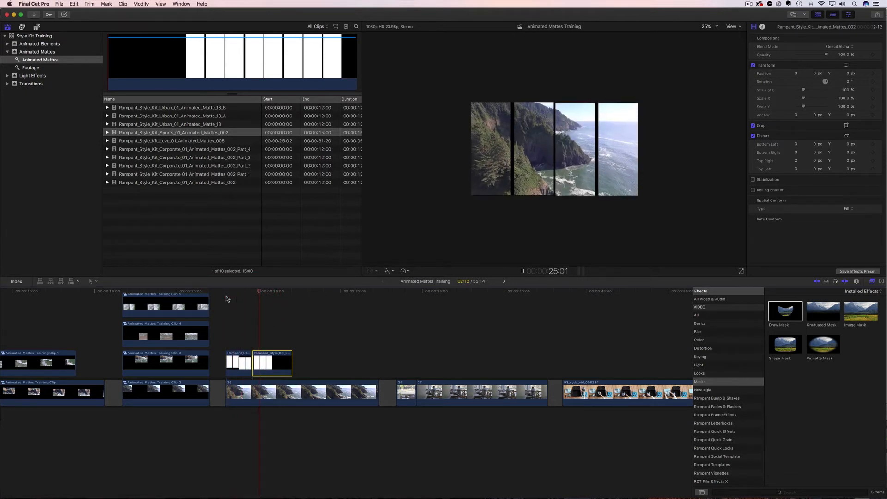
pyautogui.press('space')
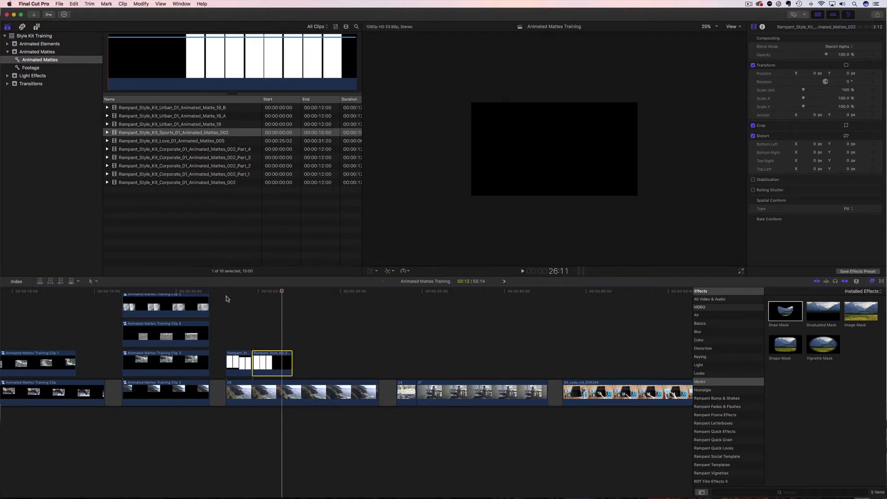
# Restore the longer matte over the whole cliff clip with its pieces meeting at about 27:17, and fit the picture to the viewer
pyautogui.moveTo(270, 365); pyautogui.dragTo(304, 360)
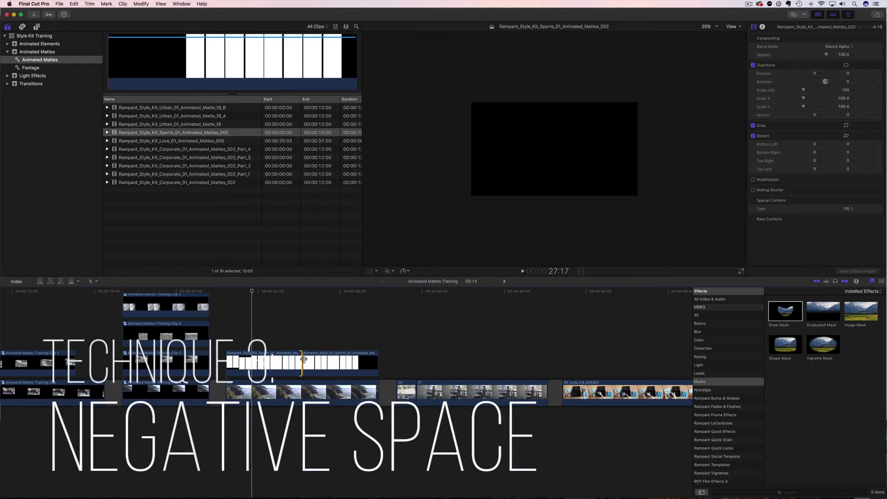
pyautogui.click(260, 291)
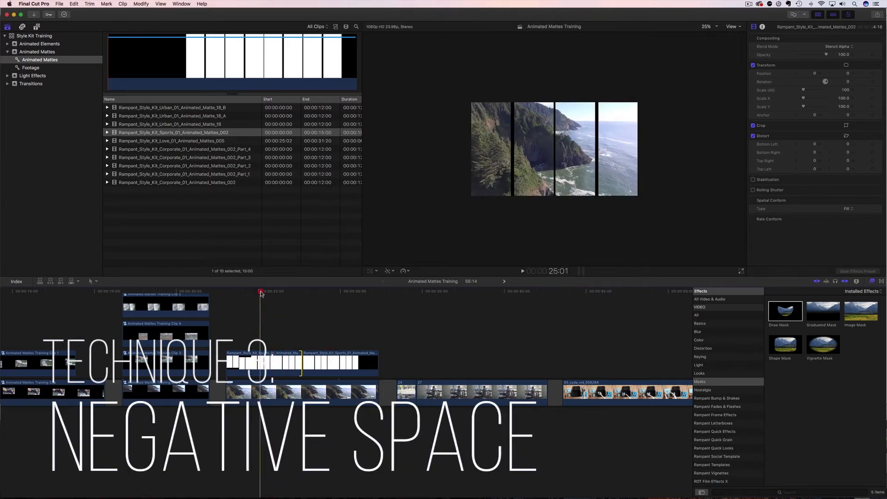
pyautogui.click(708, 27)
pyautogui.click(709, 33)
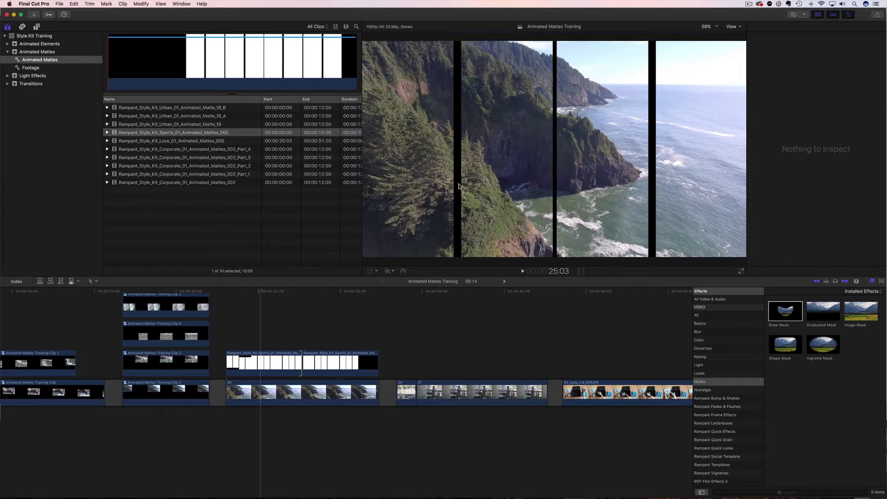
# Add a Custom solid generator above the Sports matte pieces, starting with the coastal cliff clip
pyautogui.click(36, 27)
pyautogui.moveTo(128, 65); pyautogui.dragTo(229, 330)
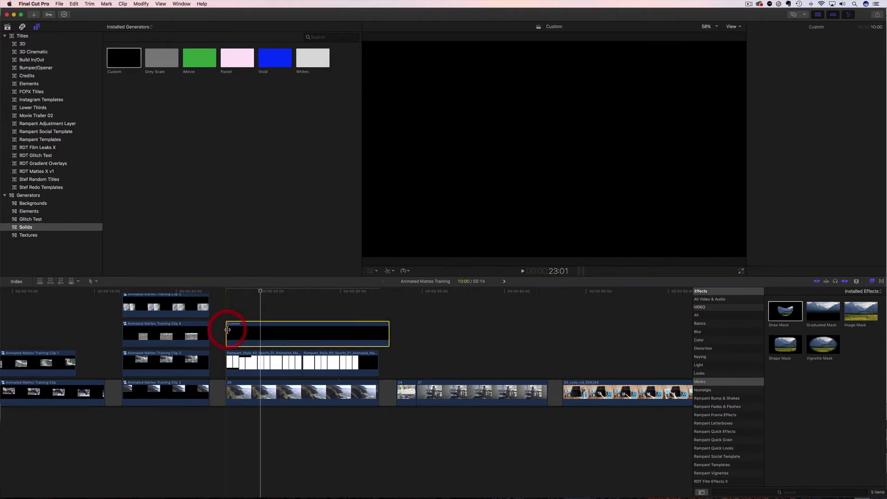
pyautogui.click(274, 337)
# Change the Custom solid's color to purple
pyautogui.click(754, 26)
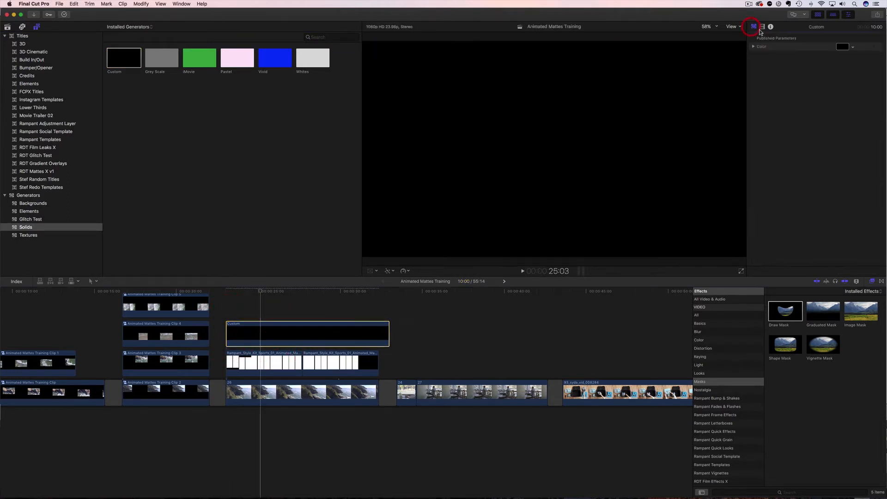
pyautogui.click(847, 47)
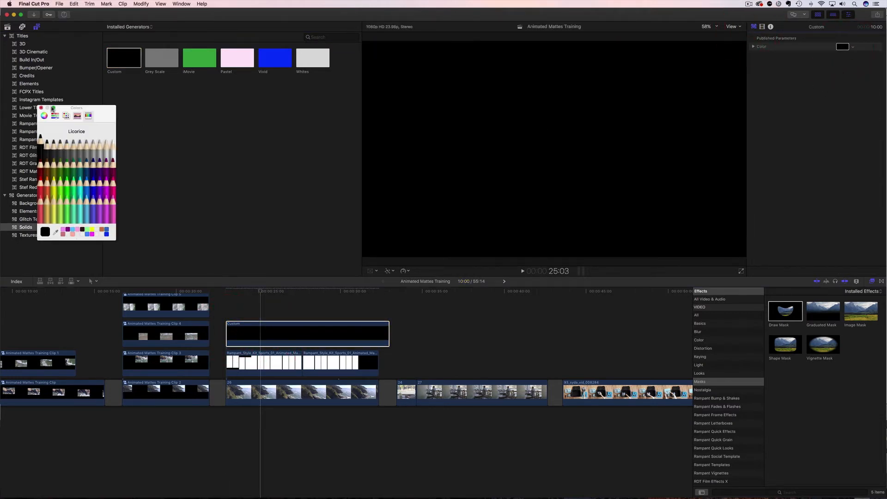
pyautogui.click(853, 48)
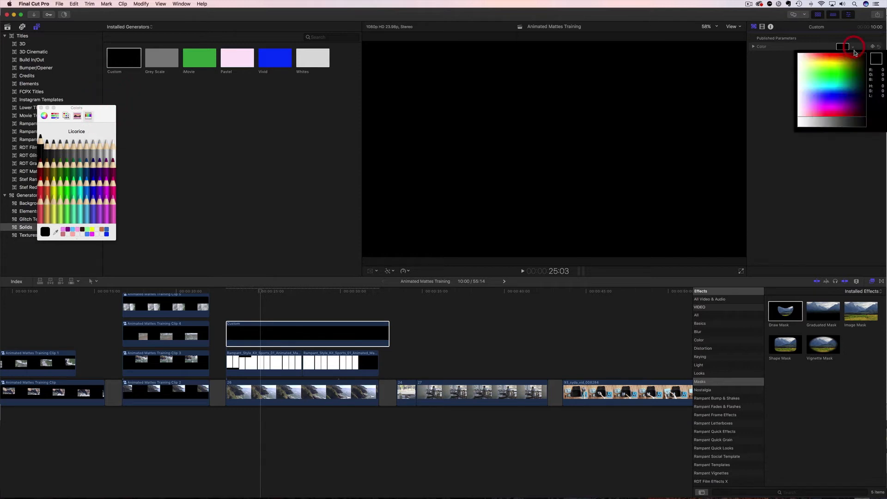
pyautogui.click(843, 104)
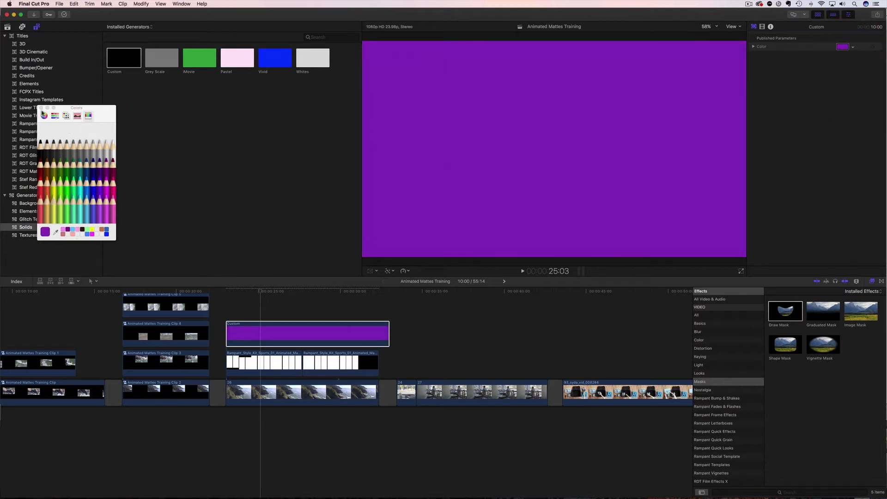
pyautogui.click(41, 107)
# Trim the purple solid to end with the cliff clip, and show its compositing and transform settings
pyautogui.moveTo(390, 333); pyautogui.dragTo(378, 333)
pyautogui.click(296, 334)
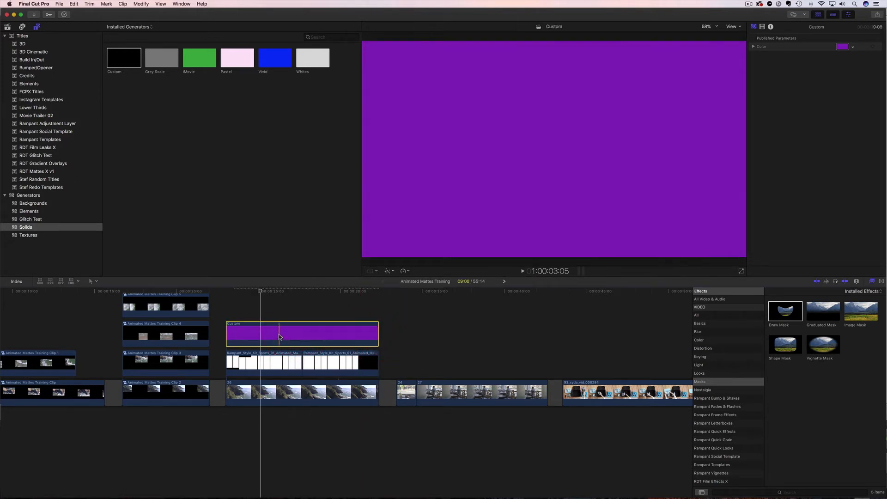
pyautogui.click(762, 27)
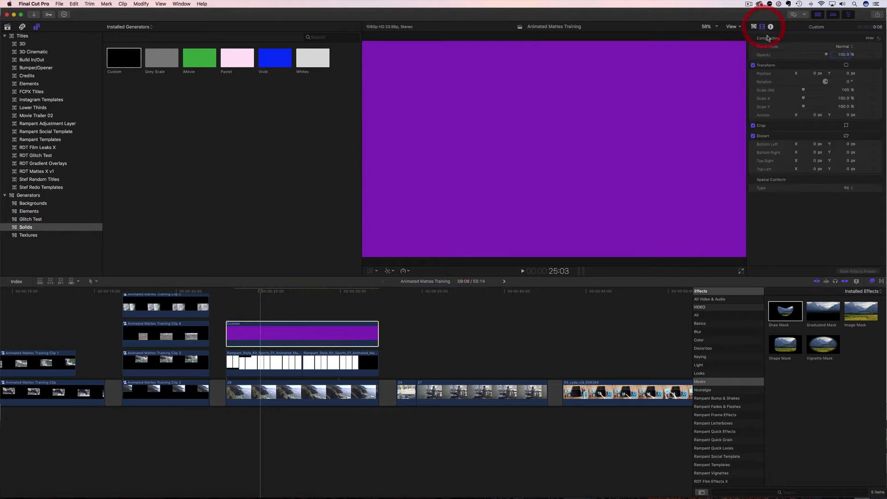
# Set the purple solid's blend mode to Behind and play the composite through to the end of the cliff clip
pyautogui.click(853, 47)
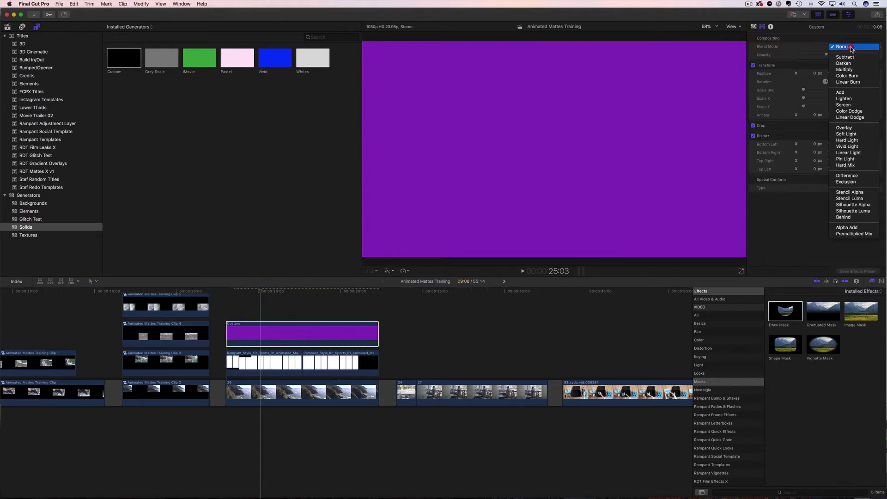
pyautogui.click(846, 217)
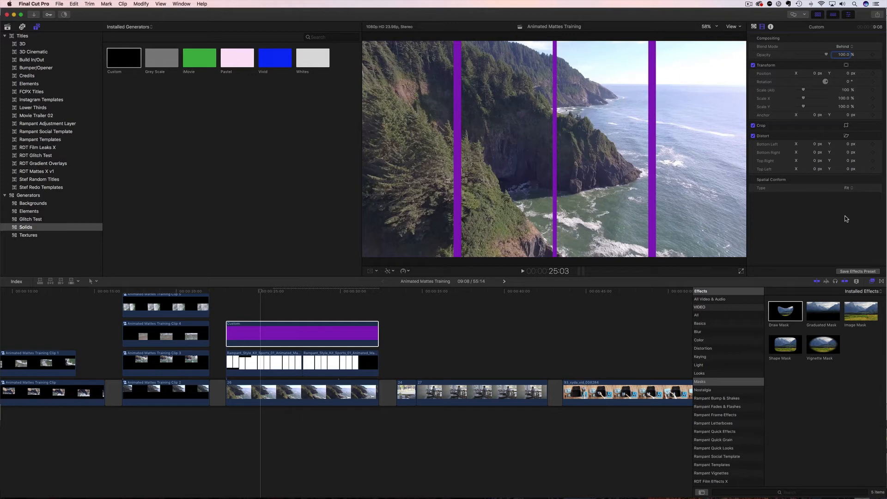
pyautogui.moveTo(249, 295); pyautogui.dragTo(220, 296)
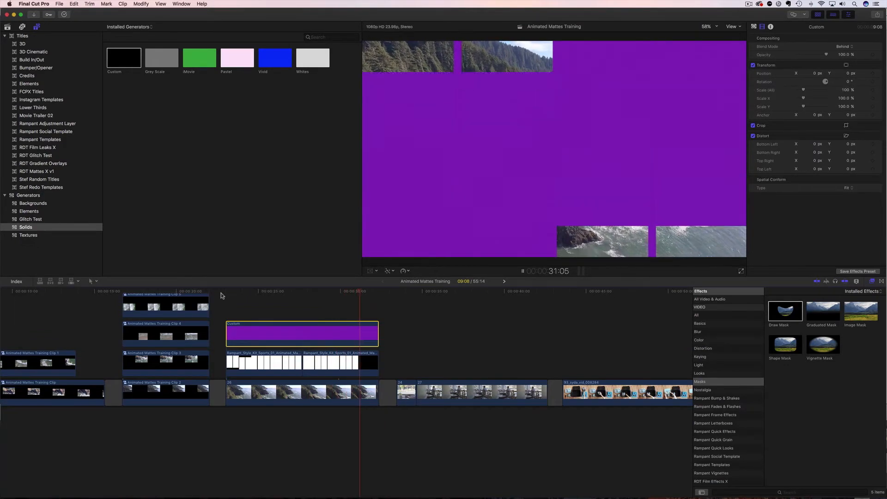
pyautogui.press('space')
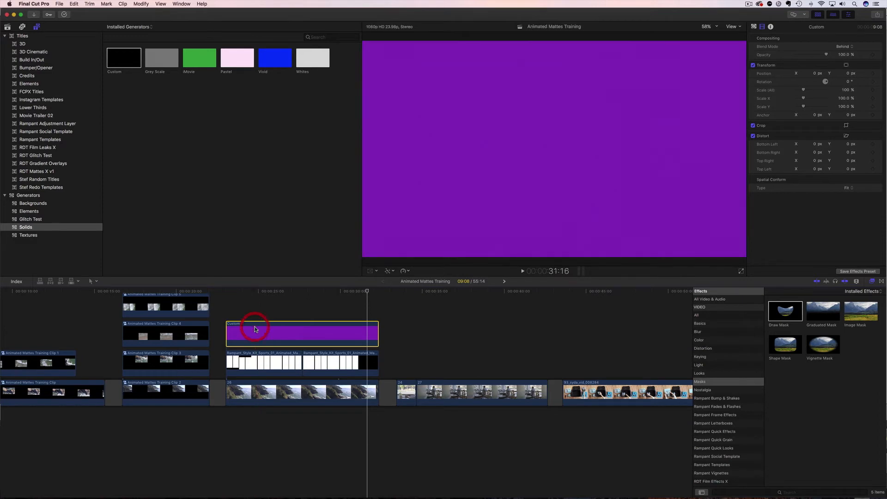
# Replace the purple solid with the overhead wave clip from Footage, placed above the Sports mattes and starting with the cliff clip
pyautogui.press('Delete')
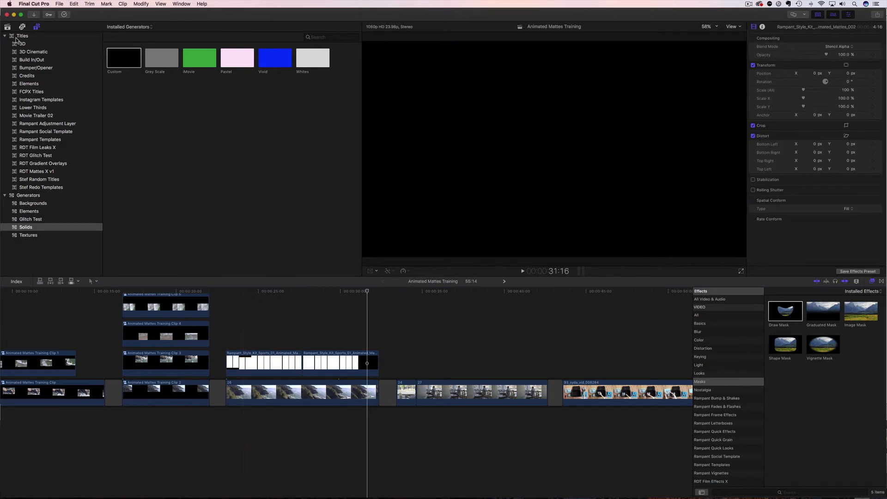
pyautogui.click(8, 28)
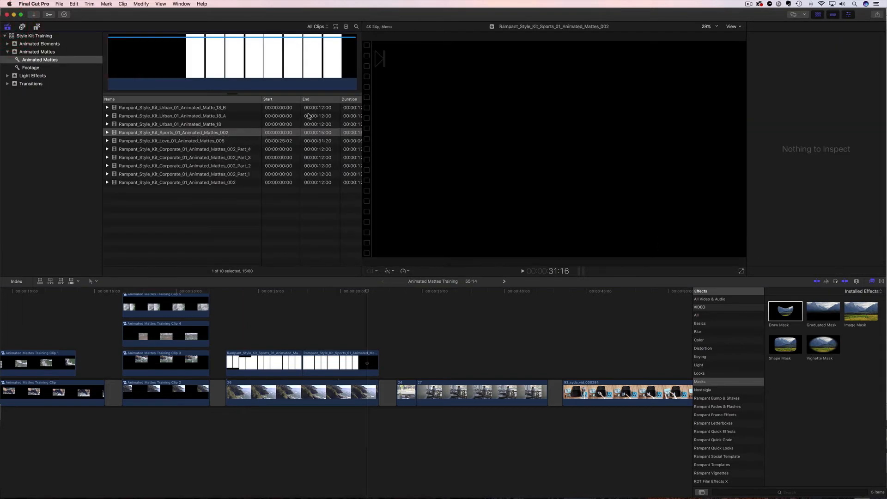
pyautogui.click(336, 28)
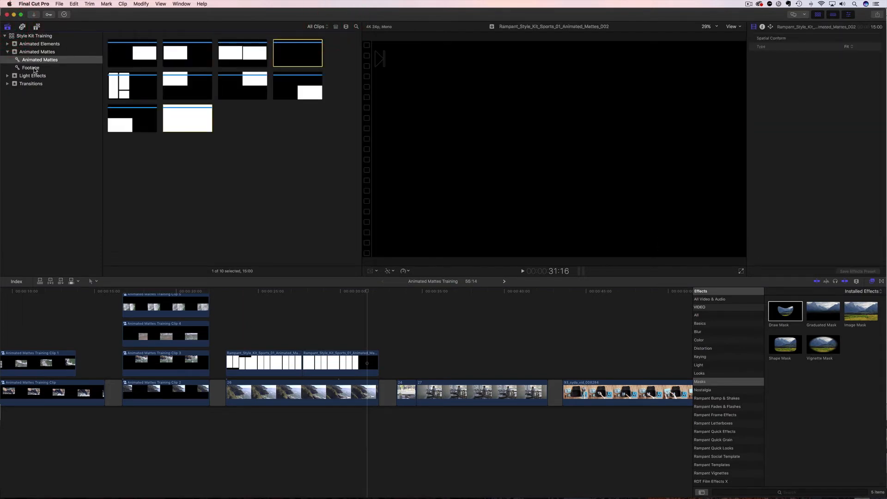
pyautogui.click(31, 68)
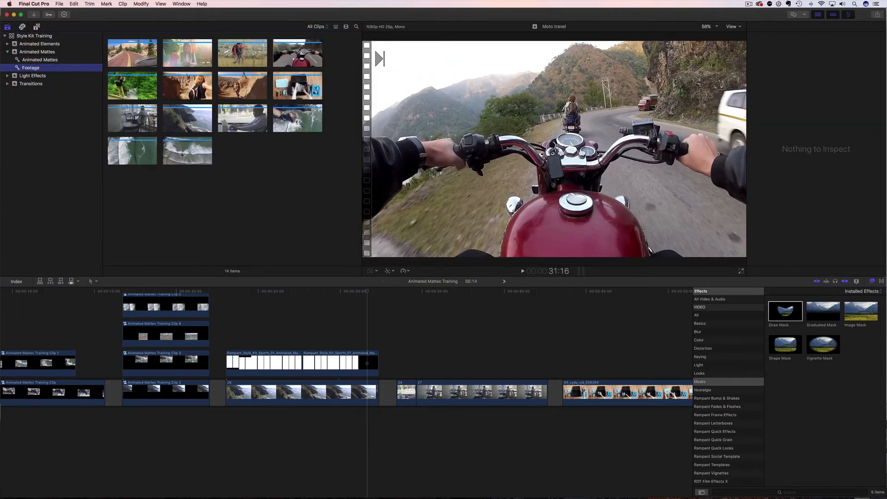
pyautogui.click(124, 153)
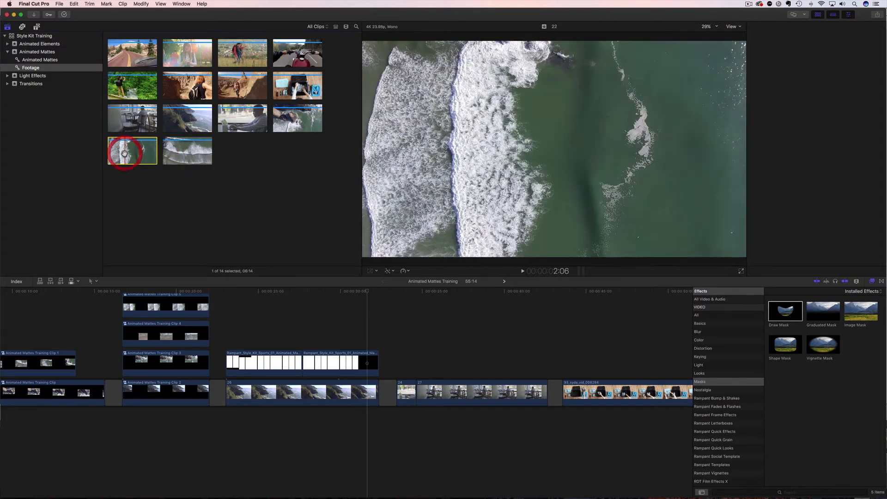
pyautogui.moveTo(123, 153); pyautogui.dragTo(282, 335)
pyautogui.click(285, 337)
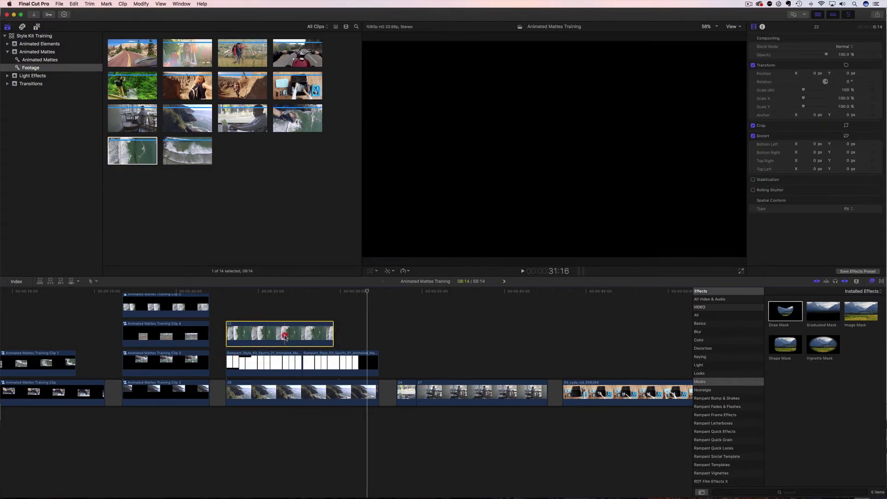
# Set the overhead wave clip's blend mode to Behind
pyautogui.click(250, 328)
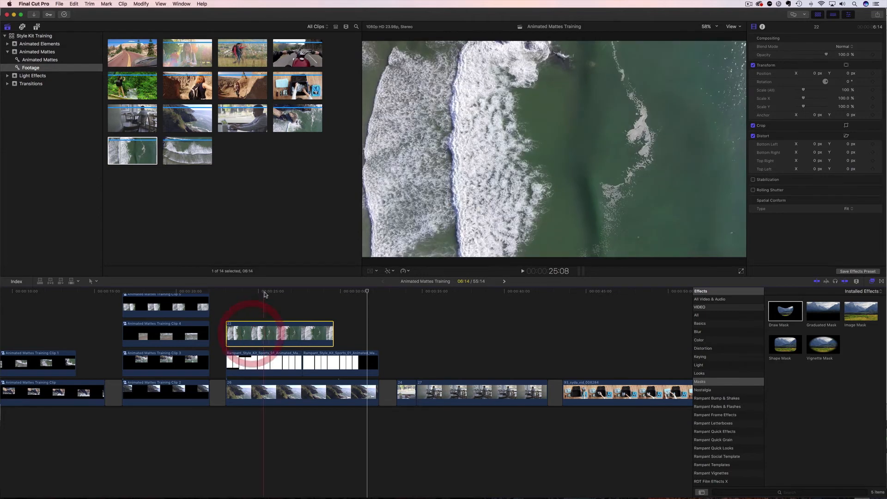
pyautogui.click(847, 47)
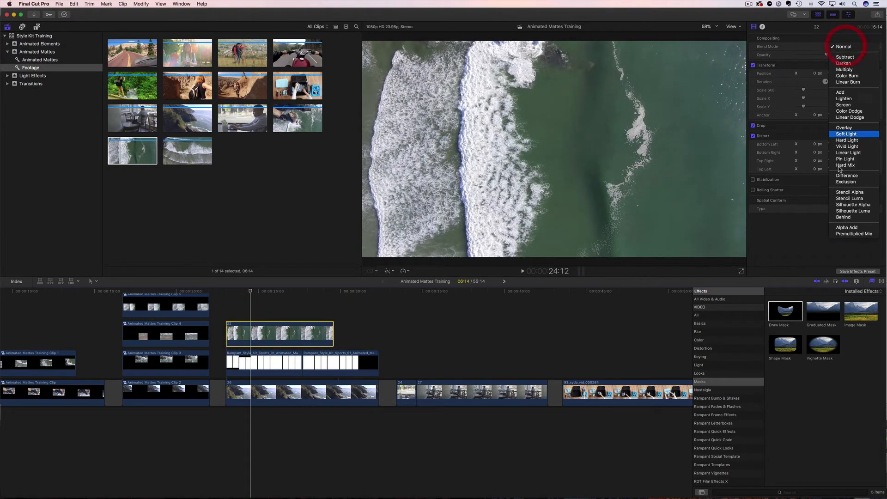
pyautogui.click(844, 217)
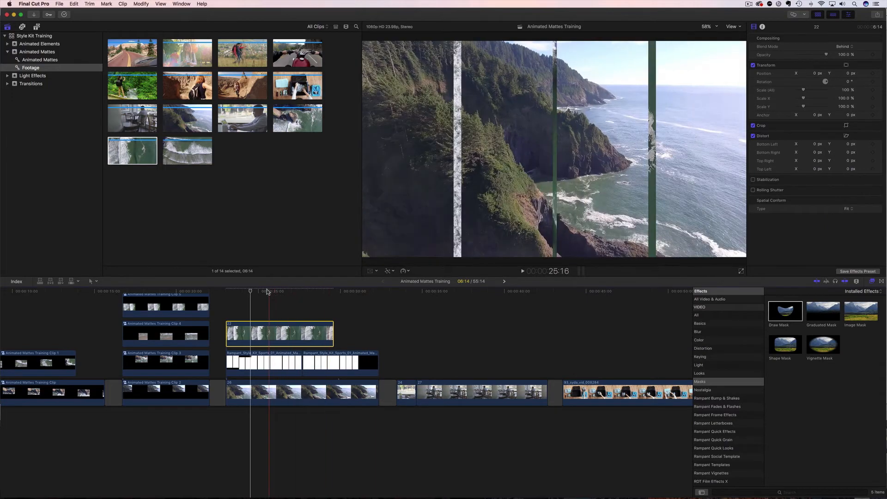
pyautogui.click(246, 293)
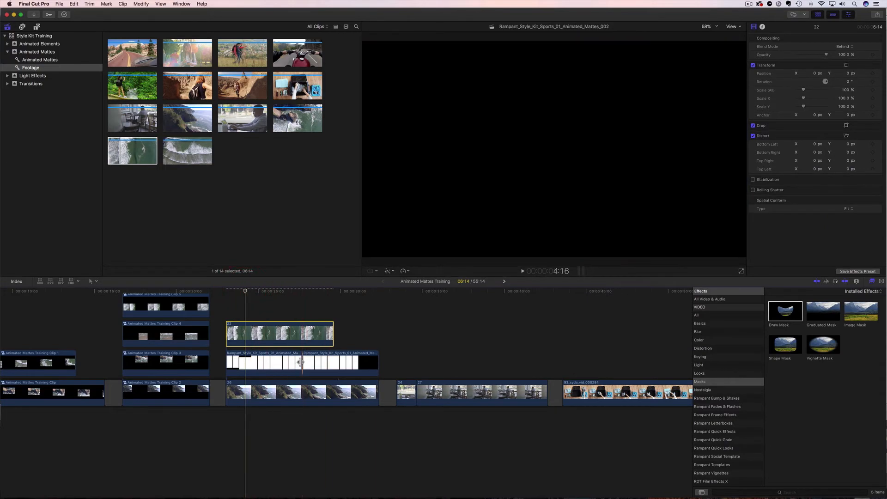
# Shorten the matte pieces and the cliff clip to end with the overhead wave clip
pyautogui.moveTo(301, 364); pyautogui.dragTo(255, 363)
pyautogui.click(333, 365)
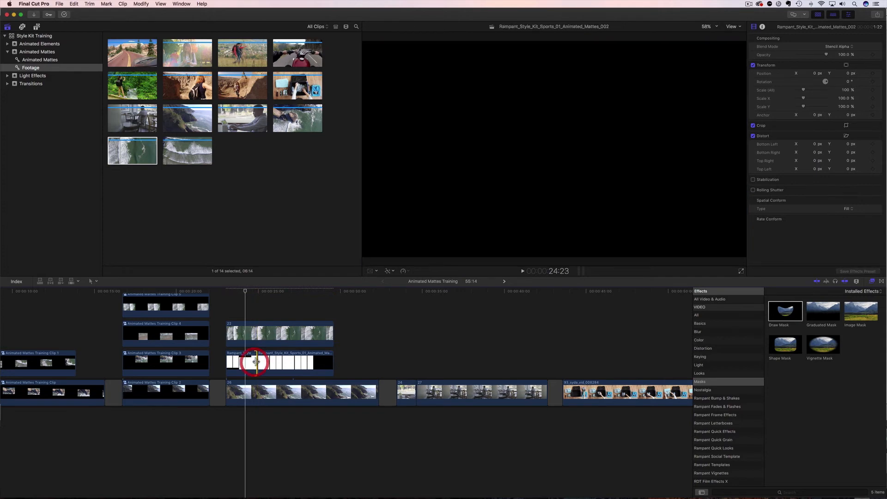
pyautogui.moveTo(376, 393); pyautogui.dragTo(333, 393)
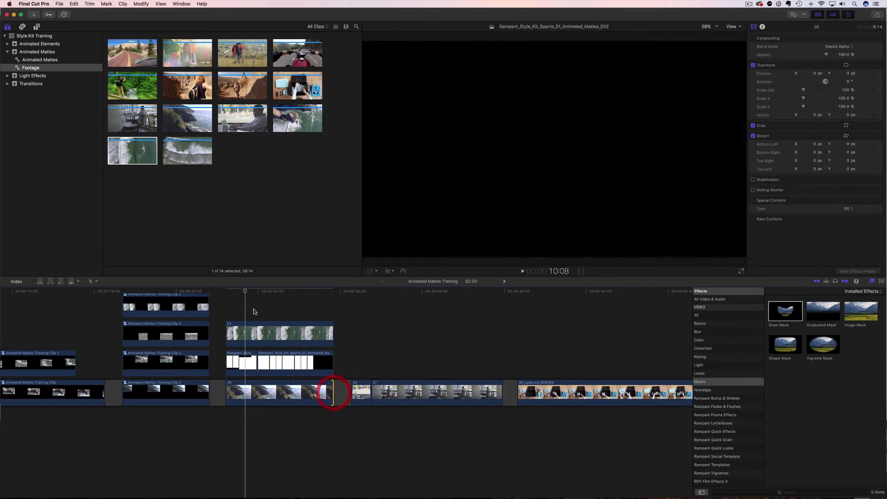
# Play the composite and inspect how the wave footage fills the matte's negative space as it opens and closes
pyautogui.moveTo(245, 292); pyautogui.dragTo(220, 296)
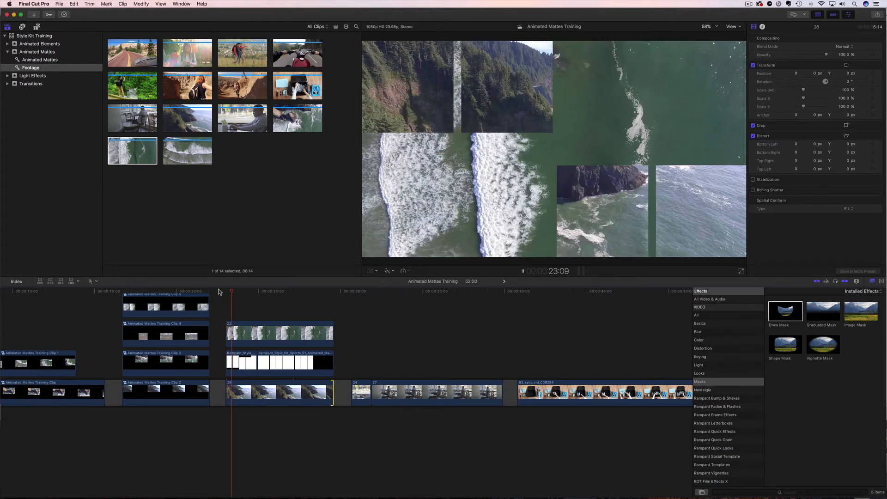
pyautogui.press('space')
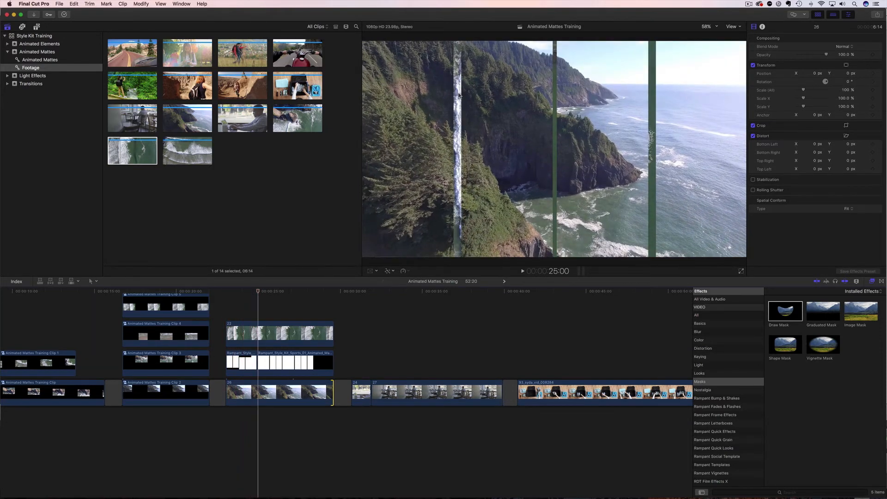
pyautogui.press('space')
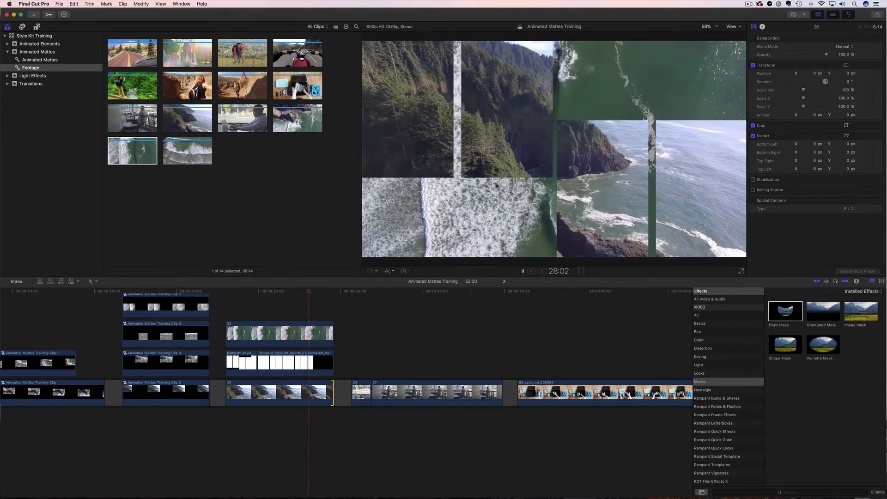
pyautogui.press('space')
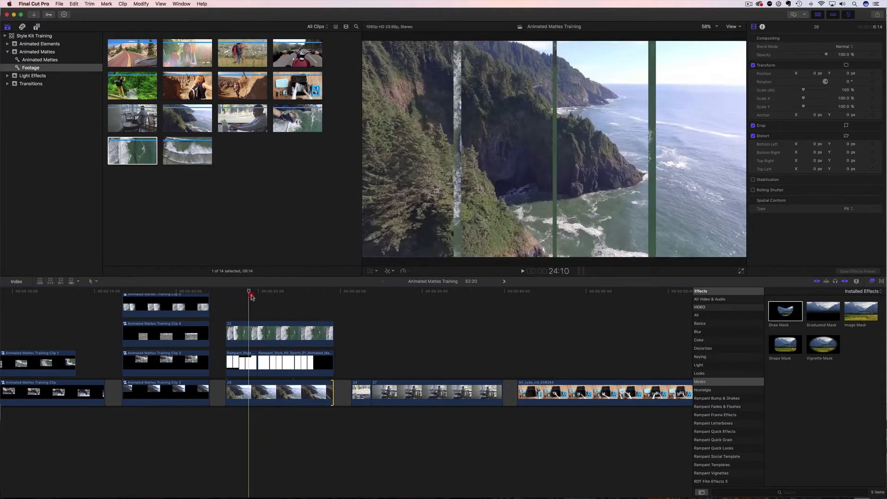
pyautogui.click(314, 301)
pyautogui.click(322, 297)
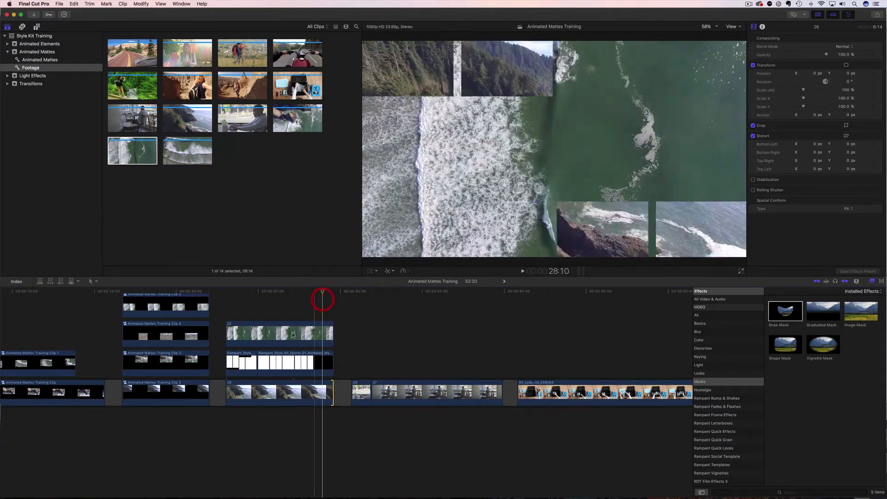
# Apply the Gaussian blur effect to the overhead wave clip
pyautogui.click(295, 336)
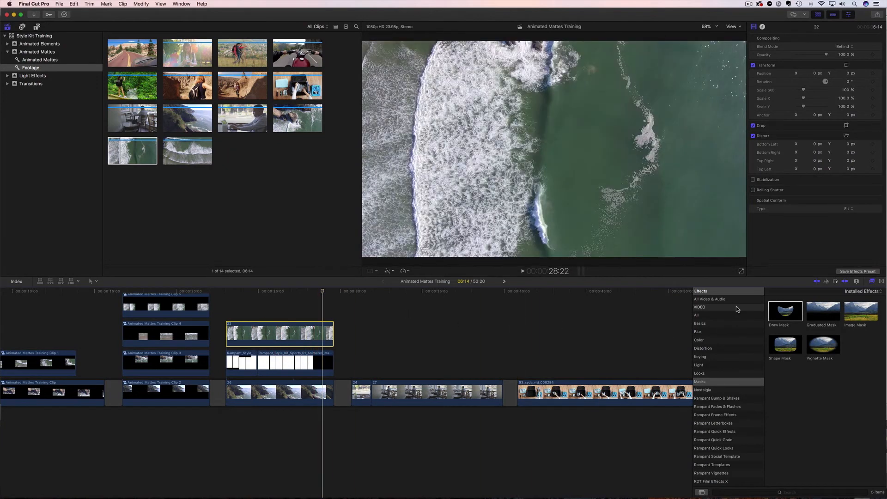
pyautogui.click(699, 333)
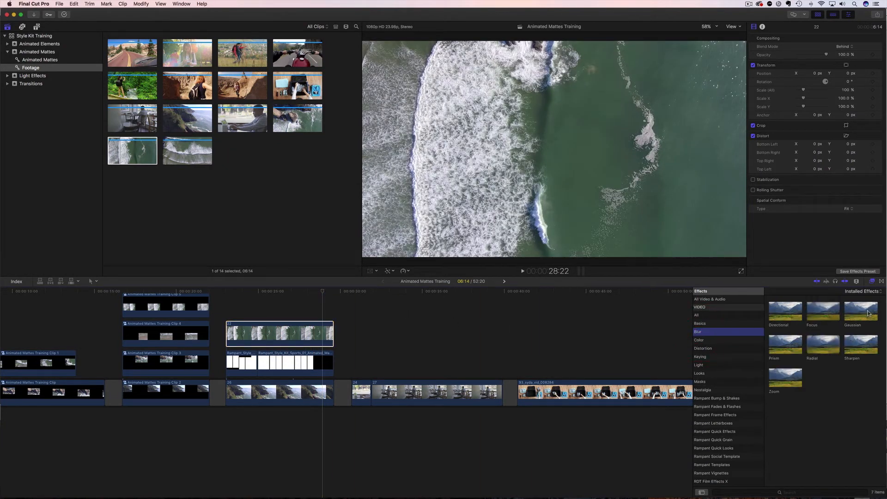
pyautogui.moveTo(868, 314); pyautogui.dragTo(297, 329)
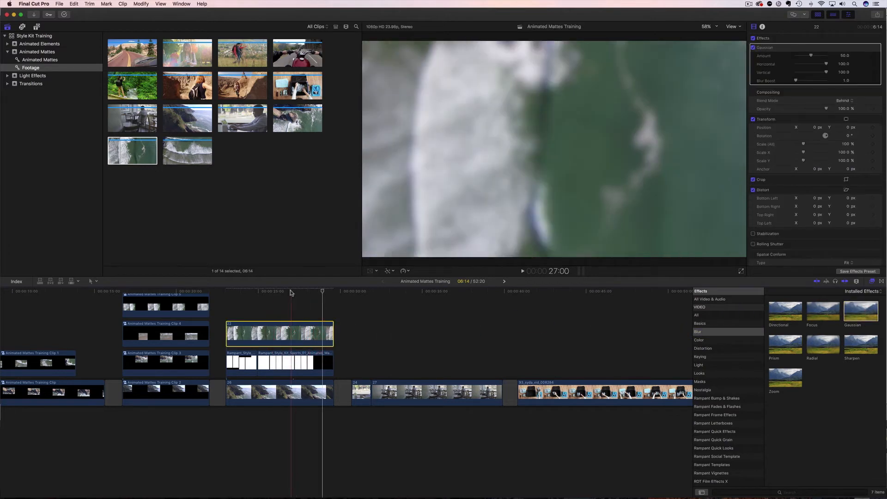
# Play the composite from the start of the cliff clip to check the blurred wave background
pyautogui.click(226, 299)
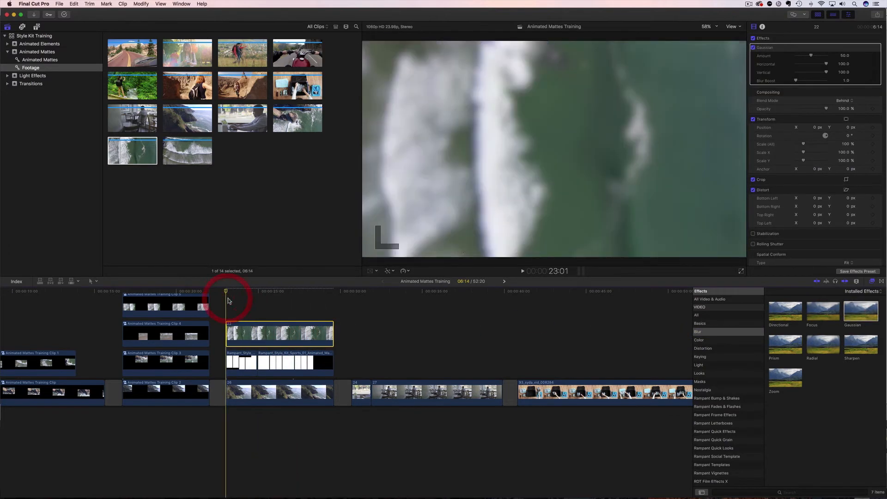
pyautogui.press('space')
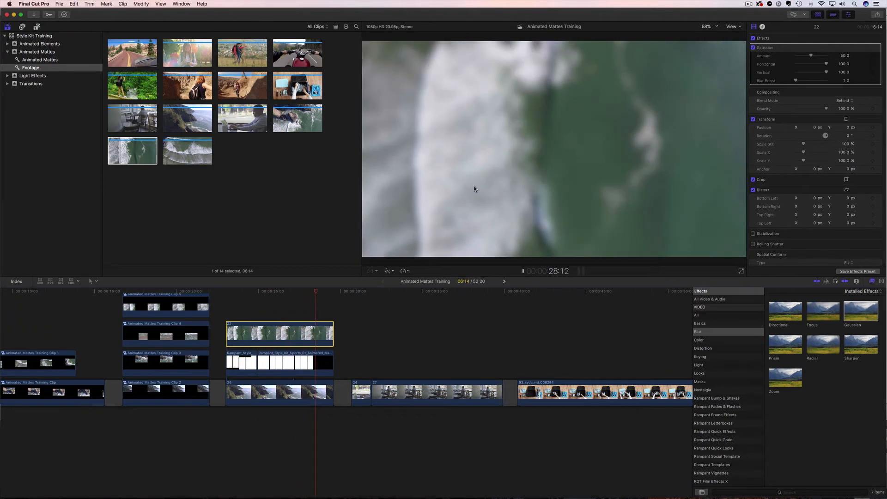
pyautogui.press('space')
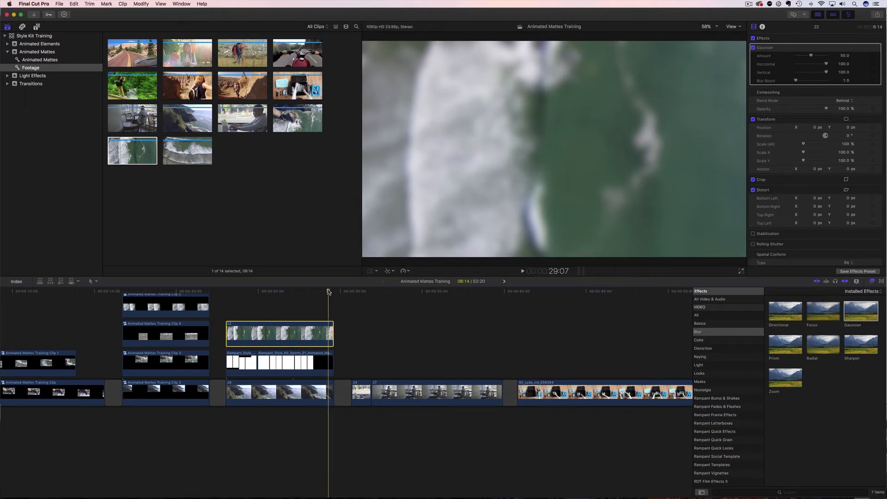
# Keyframe the wave clip's Gaussian Amount from 0 at 23:01 to 50 at about 23:16
pyautogui.moveTo(329, 292); pyautogui.dragTo(226, 299)
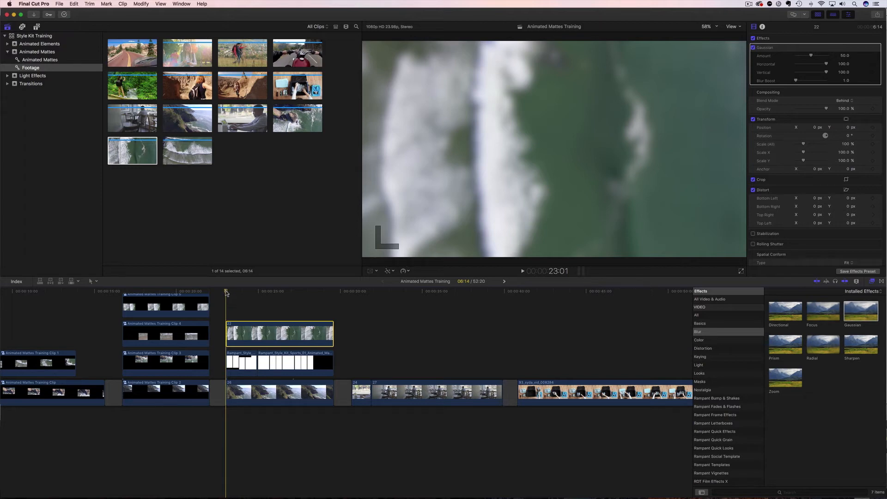
pyautogui.moveTo(227, 292); pyautogui.dragTo(237, 294)
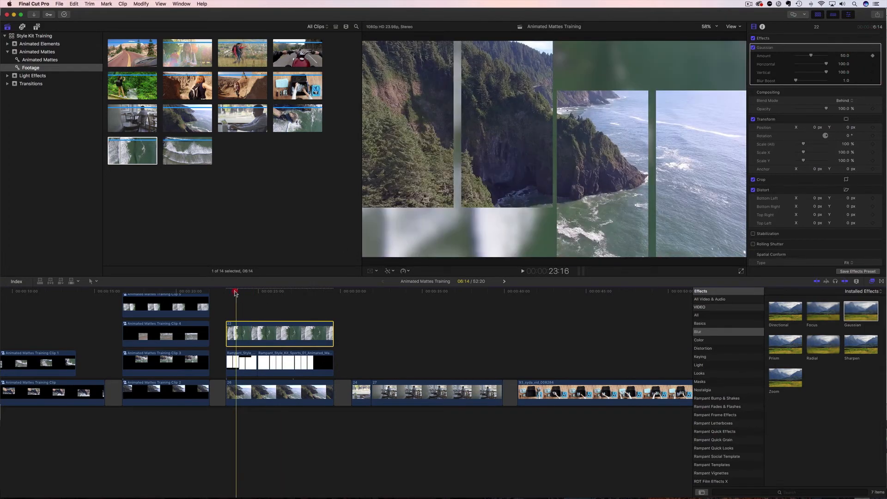
pyautogui.moveTo(235, 292); pyautogui.dragTo(226, 292)
pyautogui.moveTo(812, 57); pyautogui.dragTo(789, 57)
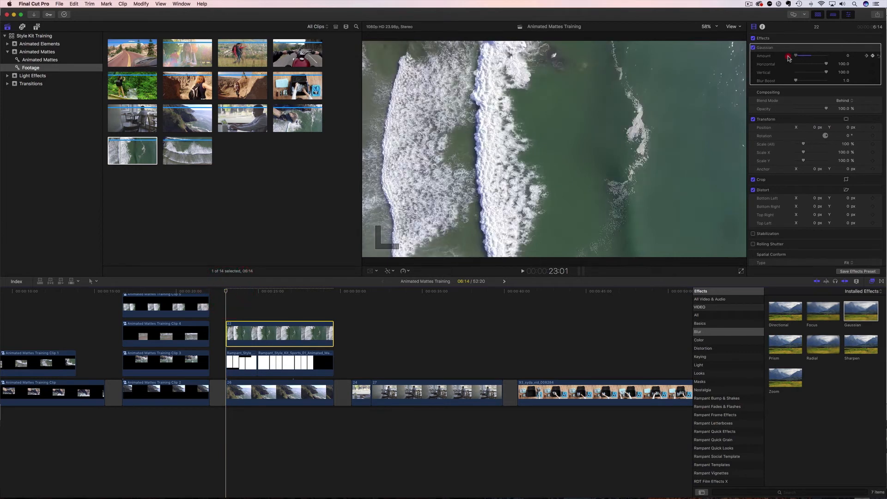
# Add a Gaussian Amount keyframe of 50 to the wave clip at 28:02, where the matte starts closing
pyautogui.moveTo(251, 293); pyautogui.dragTo(309, 294)
pyautogui.click(309, 332)
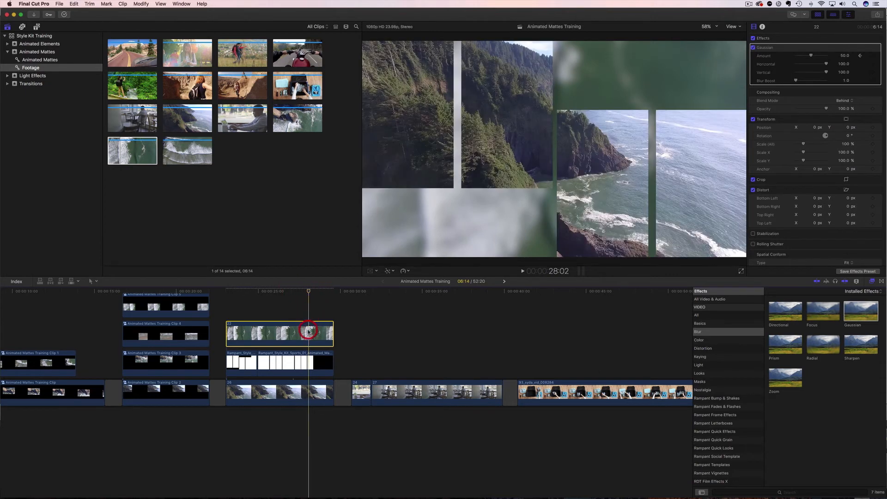
pyautogui.click(873, 56)
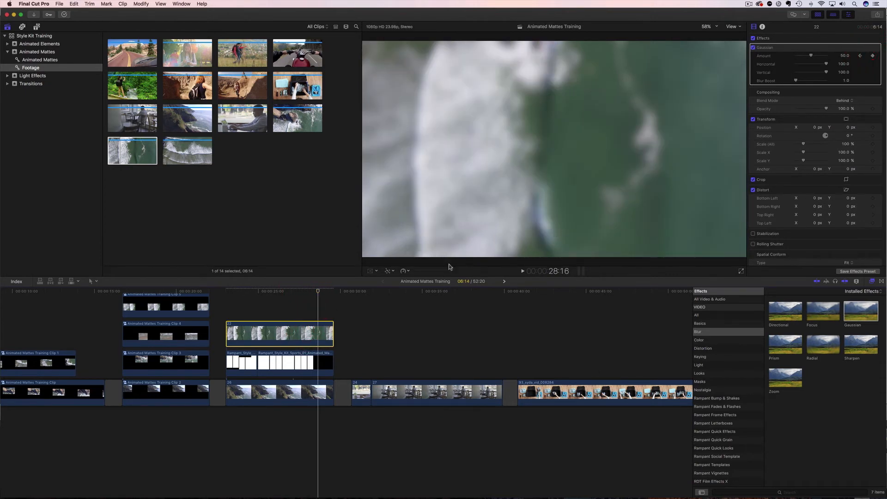
# Play the composite from before the cliff clip to check the animated blur, and bring the remaining timeline clips into view
pyautogui.moveTo(319, 293); pyautogui.dragTo(221, 294)
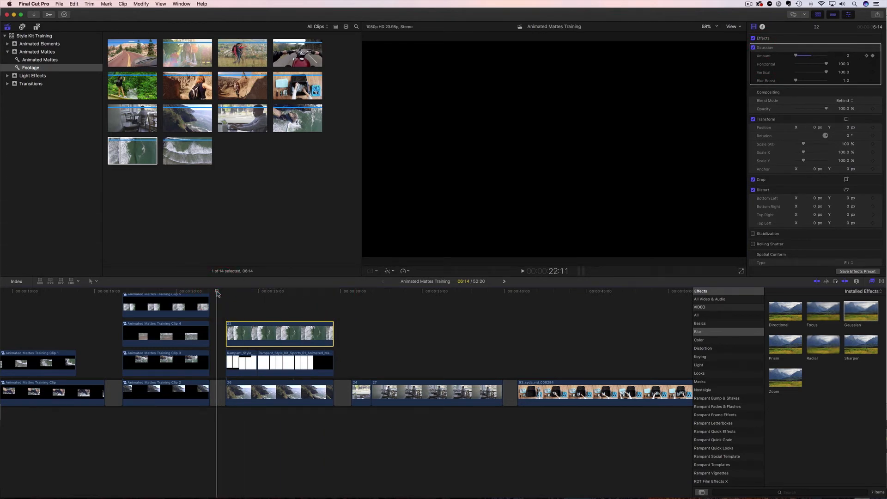
pyautogui.press('space')
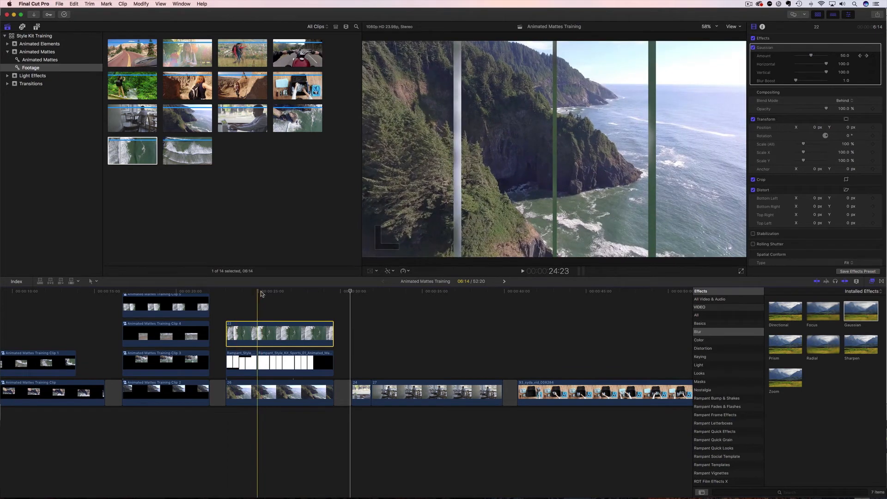
pyautogui.hscroll(3, 471, 290)
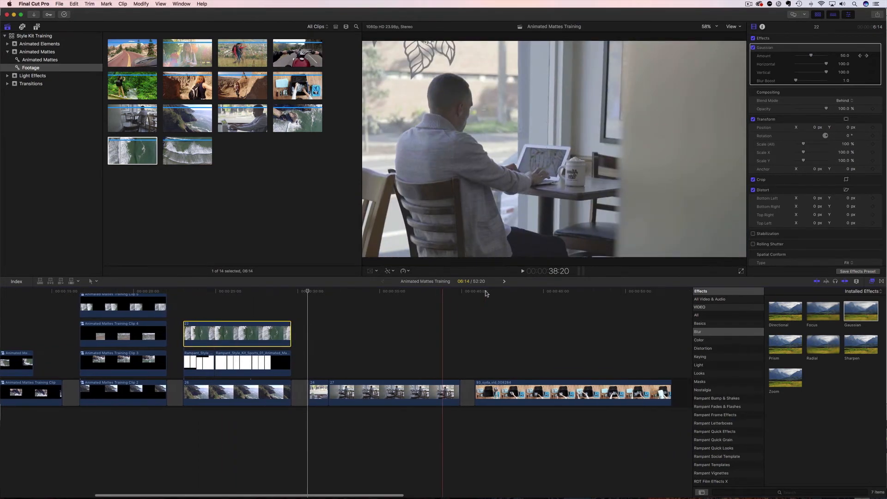
# Connect the Rampant_Style_Kit_Love_01_Animated_Mattes_005 matte above café clip 27, aligned with that clip's start
pyautogui.moveTo(477, 292); pyautogui.dragTo(313, 309)
pyautogui.click(40, 60)
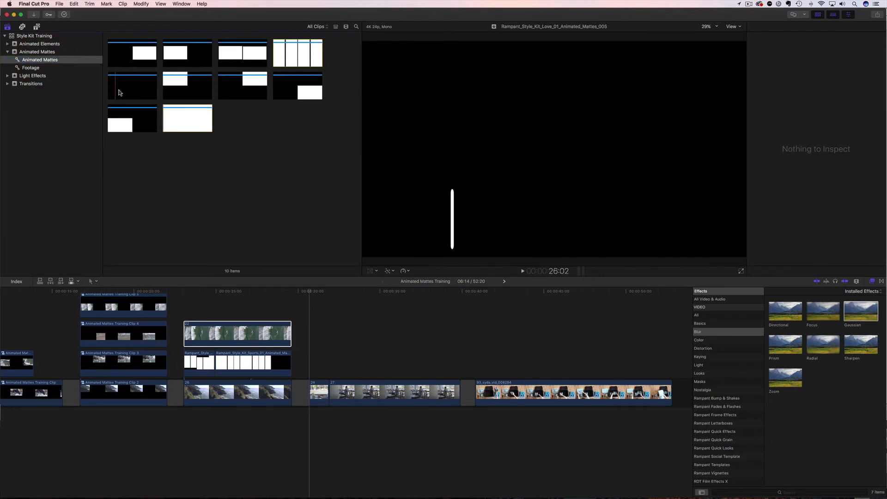
pyautogui.moveTo(121, 88); pyautogui.dragTo(332, 358)
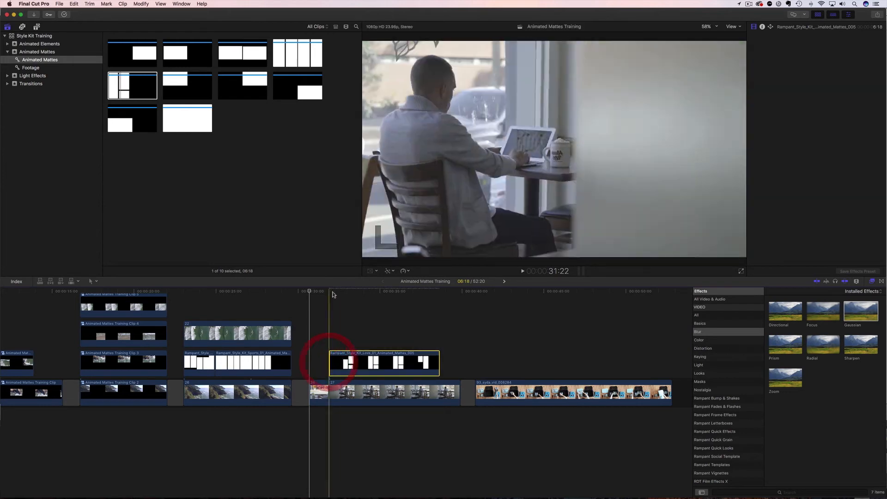
# Set the café matte's Blend Mode to Stencil Alpha and preview the footage inside its panels
pyautogui.click(359, 293)
pyautogui.click(353, 370)
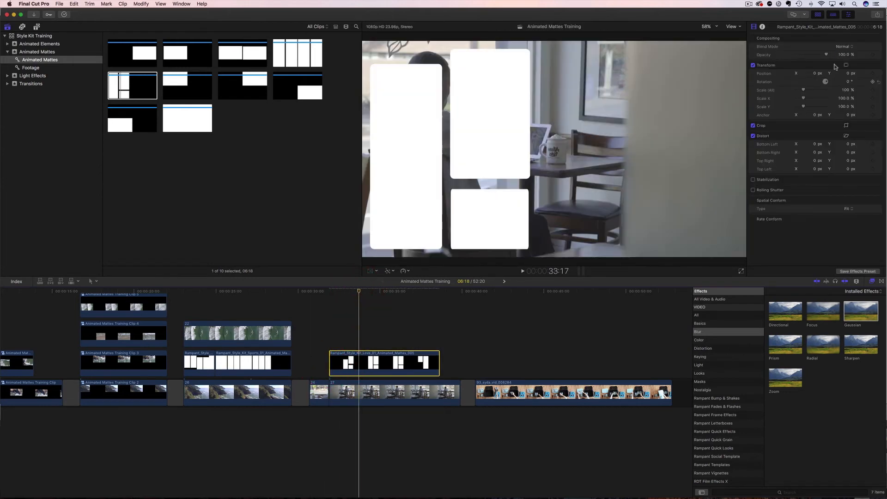
pyautogui.click(842, 46)
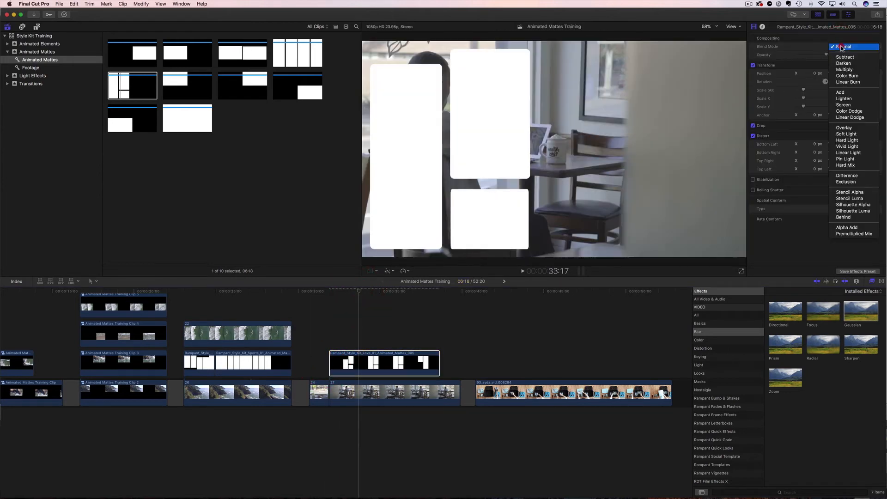
pyautogui.click(847, 193)
pyautogui.moveTo(362, 293)
pyautogui.mouseDown()
pyautogui.moveTo(344, 293)
pyautogui.moveTo(420, 294)
pyautogui.moveTo(364, 297)
pyautogui.mouseUp()
pyautogui.click(378, 293)
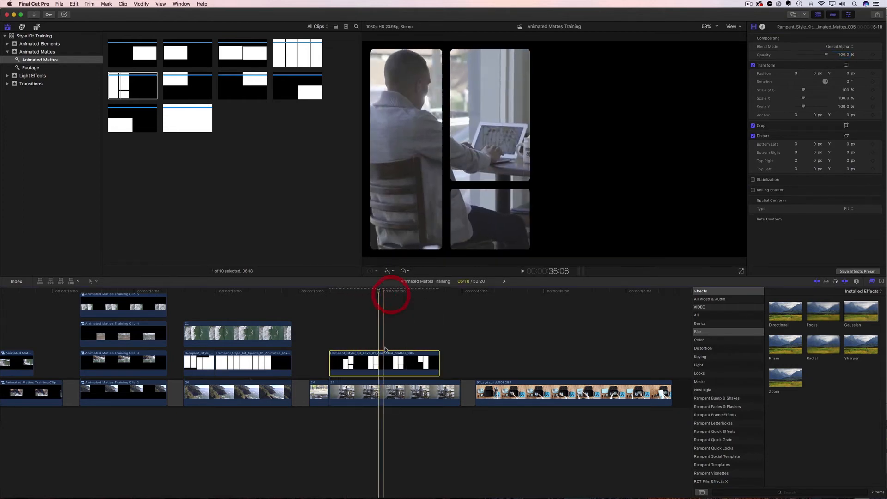
# Set café clip 27's X position to -112 px and play the composite from the start of the preceding clip
pyautogui.click(380, 387)
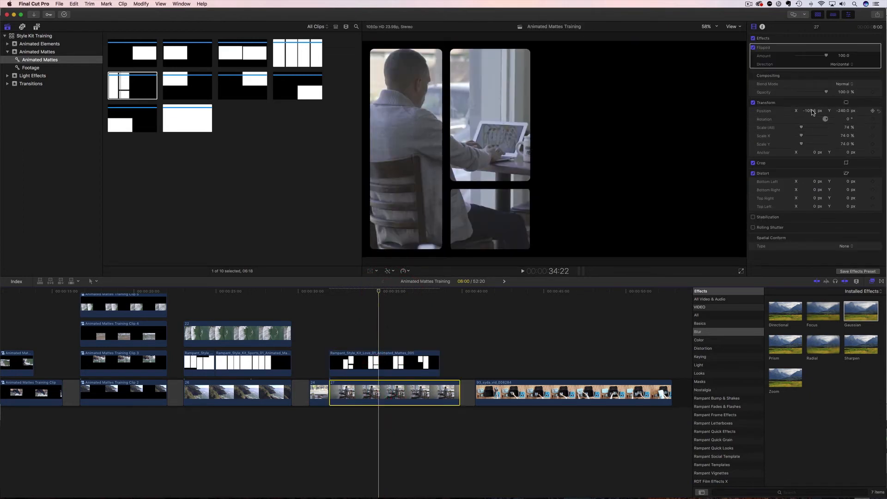
pyautogui.moveTo(809, 111); pyautogui.dragTo(809, 111)
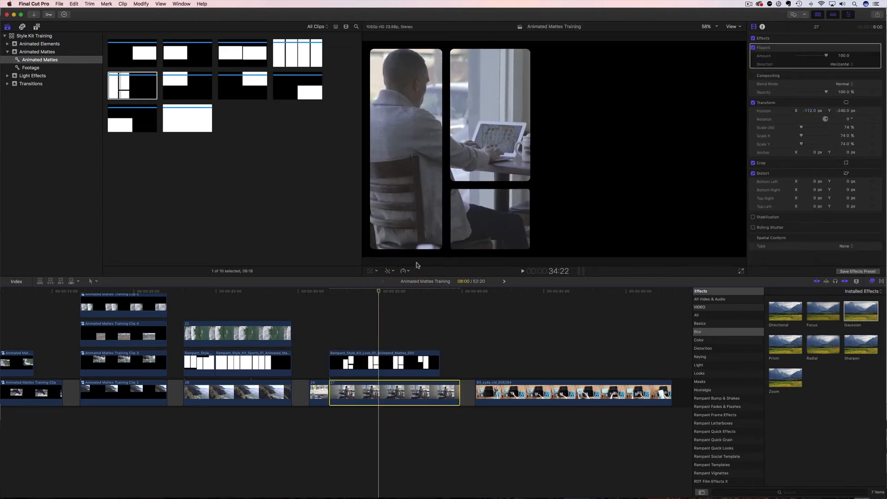
pyautogui.press('space')
pyautogui.press('space')
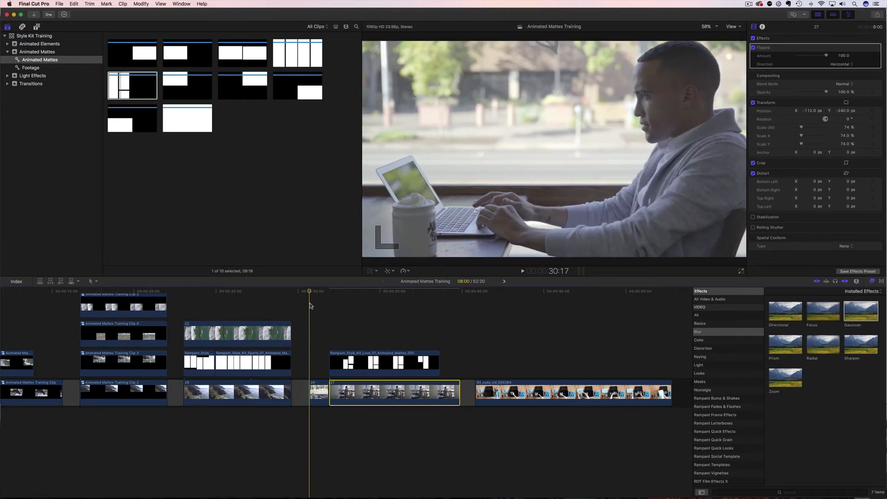
pyautogui.press('space')
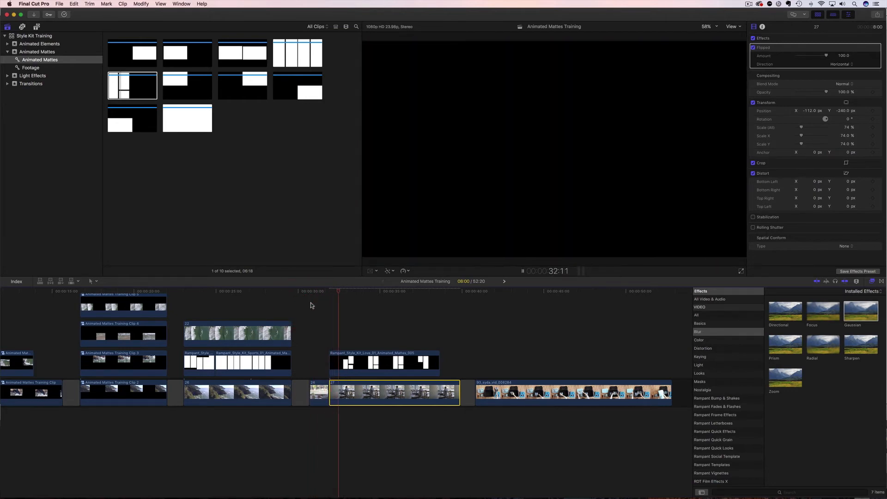
pyautogui.press('space')
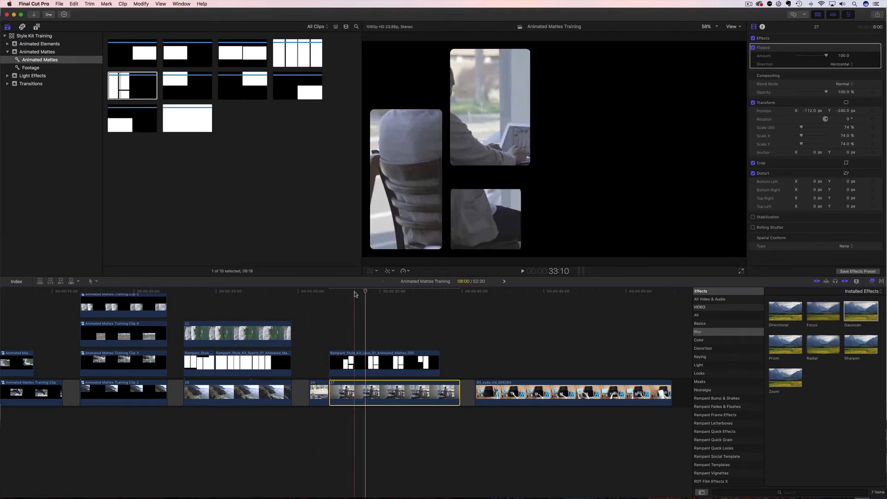
# Trim the empty start off the café matte to a 5:23 duration, keep it aligned with clip 27's start, and play it back
pyautogui.moveTo(365, 293); pyautogui.dragTo(343, 299)
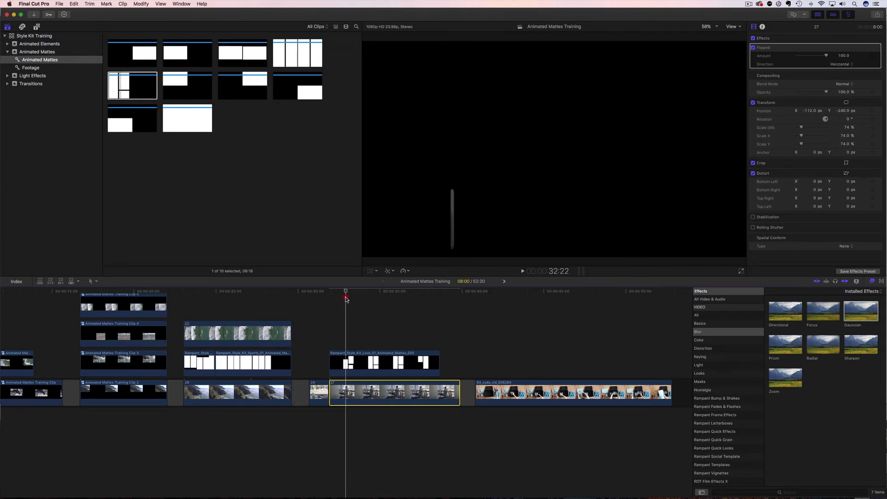
pyautogui.moveTo(332, 354); pyautogui.dragTo(350, 360)
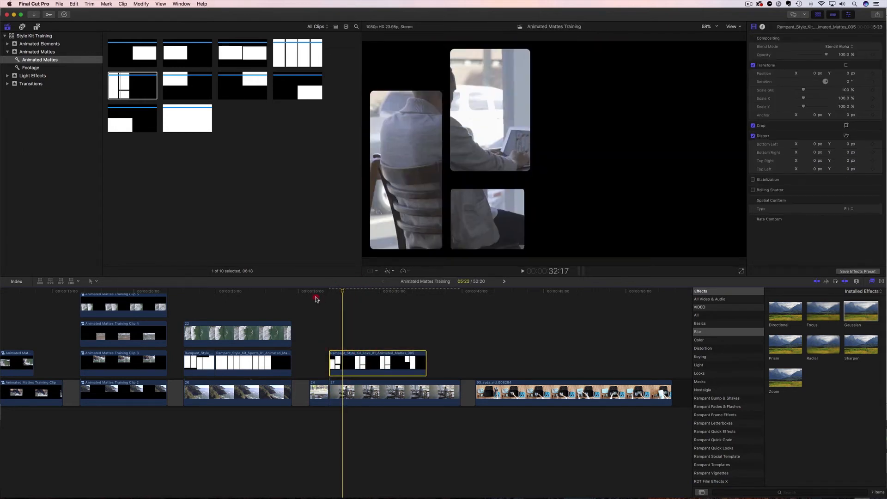
pyautogui.moveTo(315, 295); pyautogui.dragTo(310, 295)
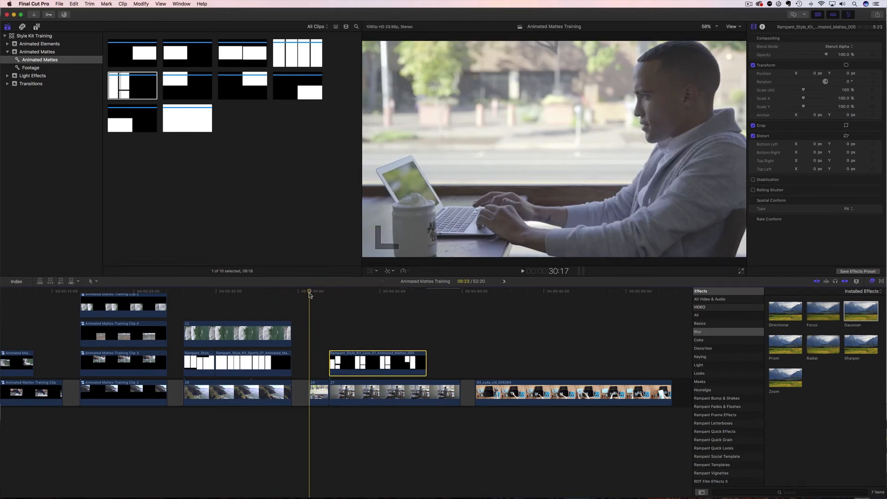
pyautogui.press('space')
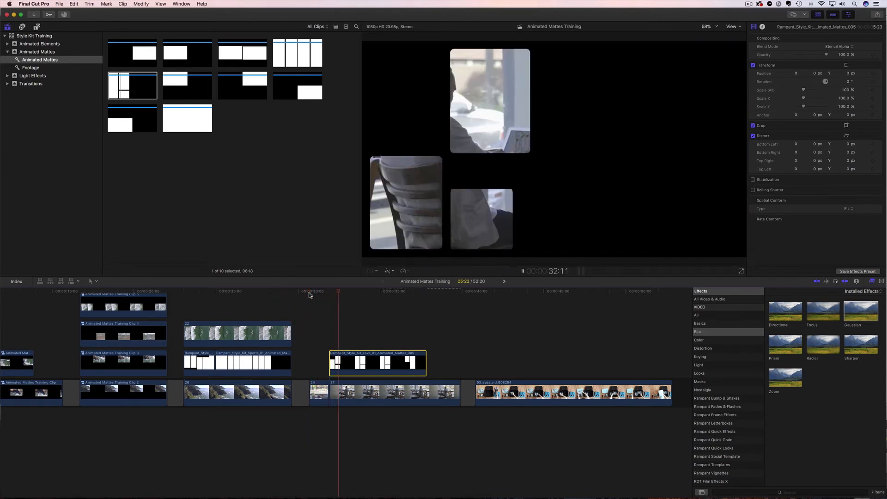
pyautogui.press('space')
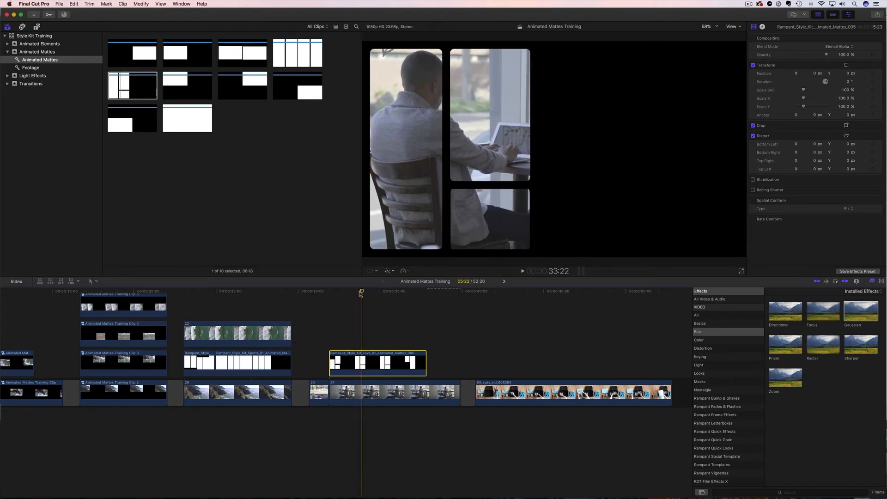
# Duplicate café clip 27 onto the layer above the matte, aligned with the original clip's start
pyautogui.moveTo(361, 294); pyautogui.dragTo(329, 296)
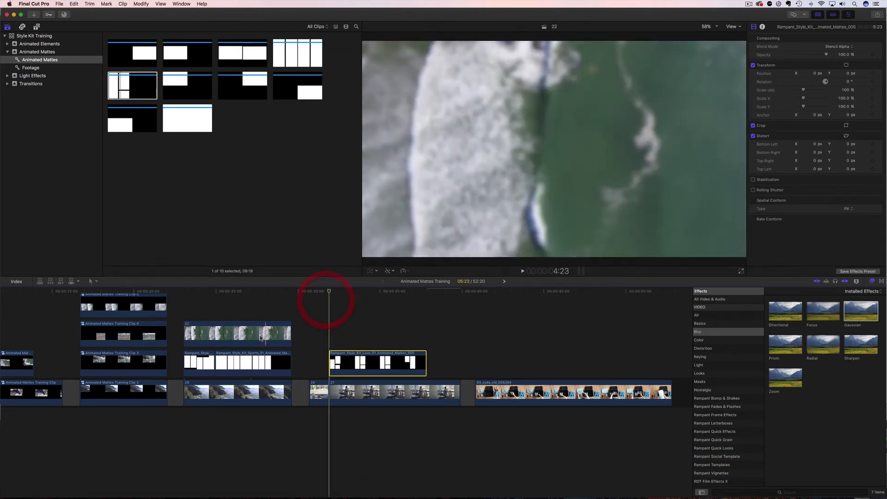
pyautogui.click(341, 394)
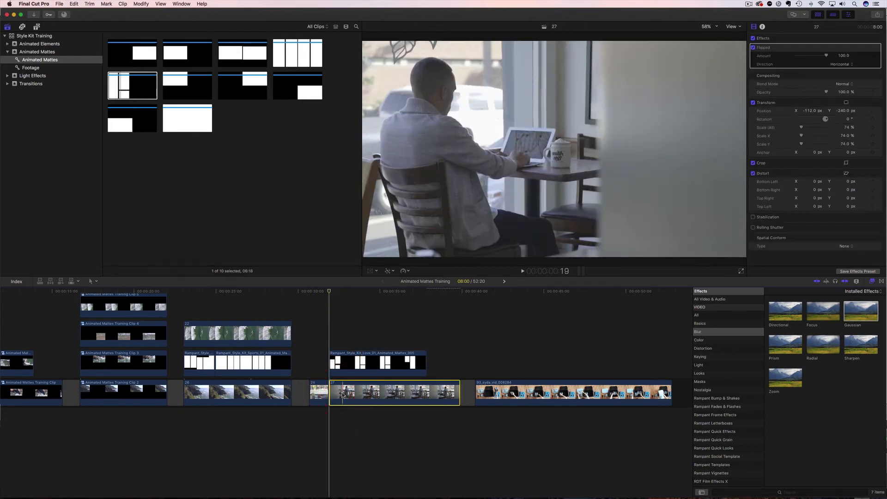
pyautogui.moveTo(340, 394); pyautogui.dragTo(351, 336)
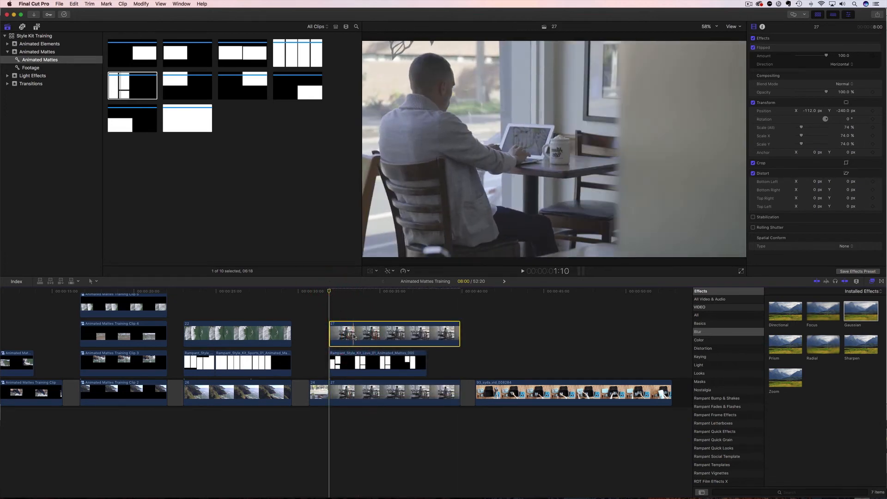
# Apply the Gaussian blur to the upper café copy, set its Blend Mode to Behind, and play the composite
pyautogui.click(357, 303)
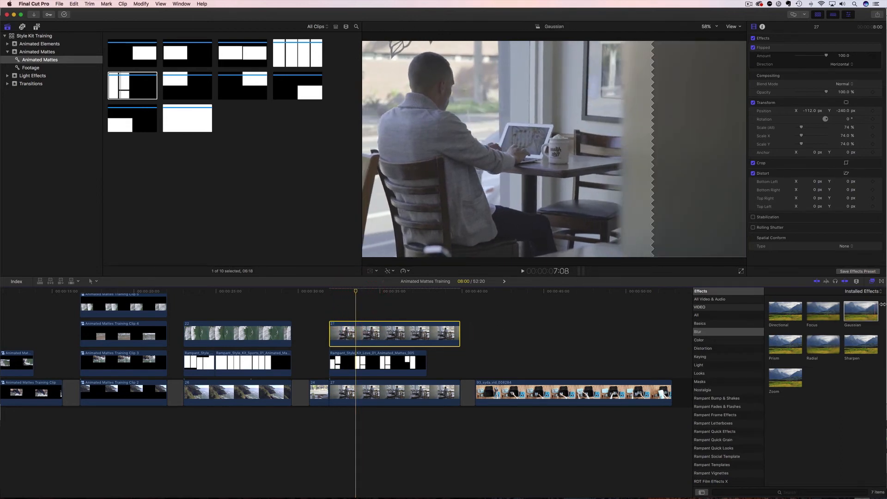
pyautogui.moveTo(861, 312); pyautogui.dragTo(388, 340)
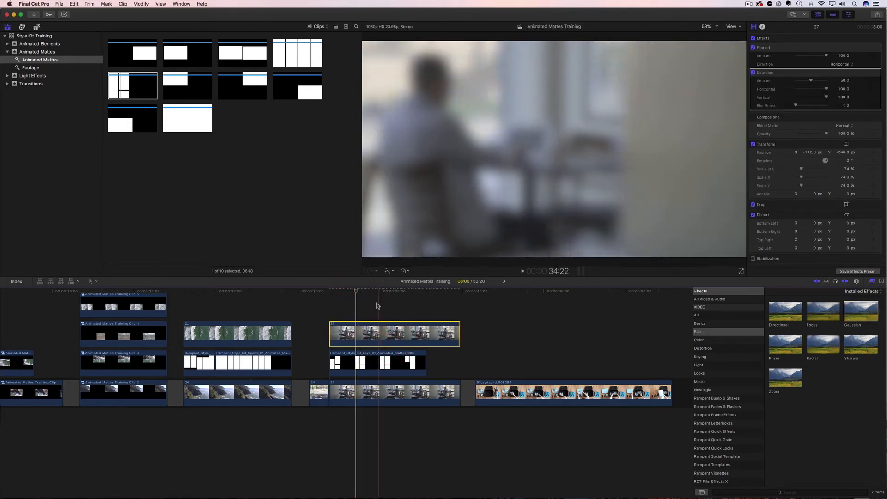
pyautogui.moveTo(336, 296); pyautogui.dragTo(333, 303)
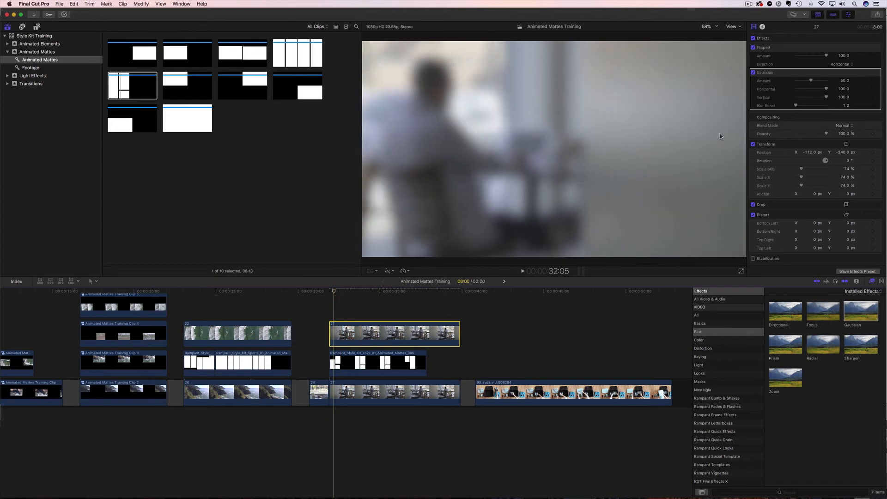
pyautogui.click(384, 333)
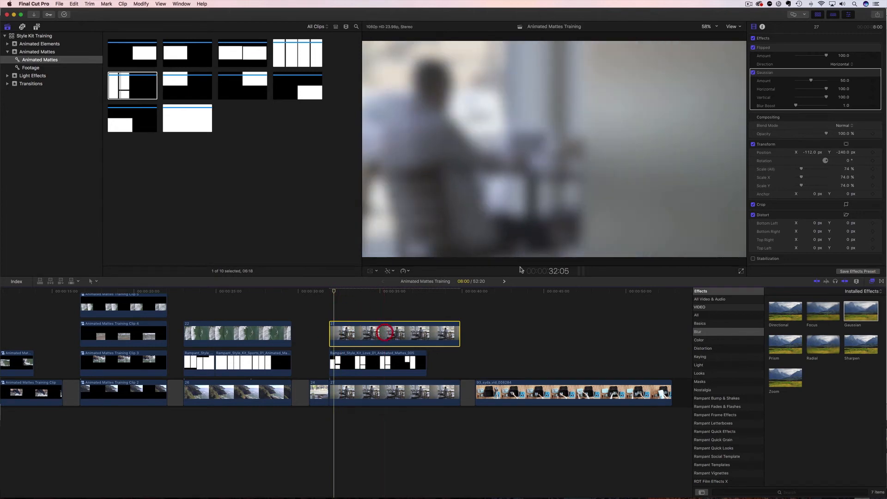
pyautogui.click(847, 125)
pyautogui.click(845, 296)
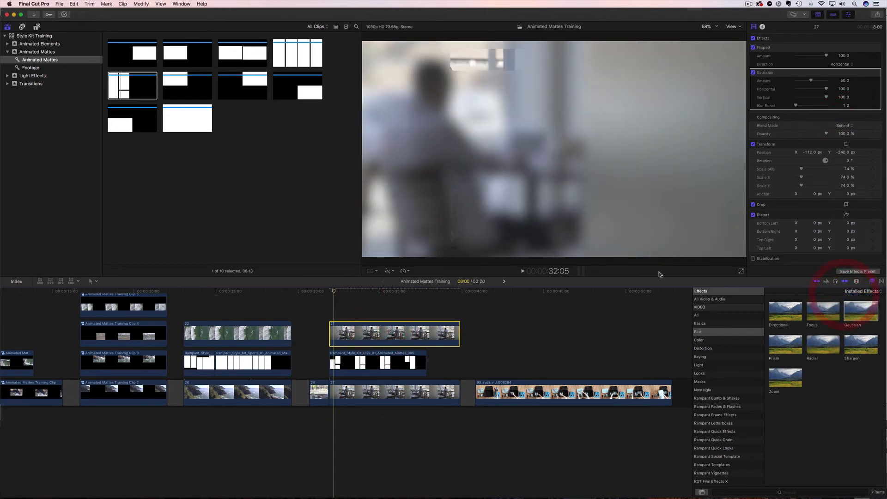
pyautogui.moveTo(340, 292); pyautogui.dragTo(312, 296)
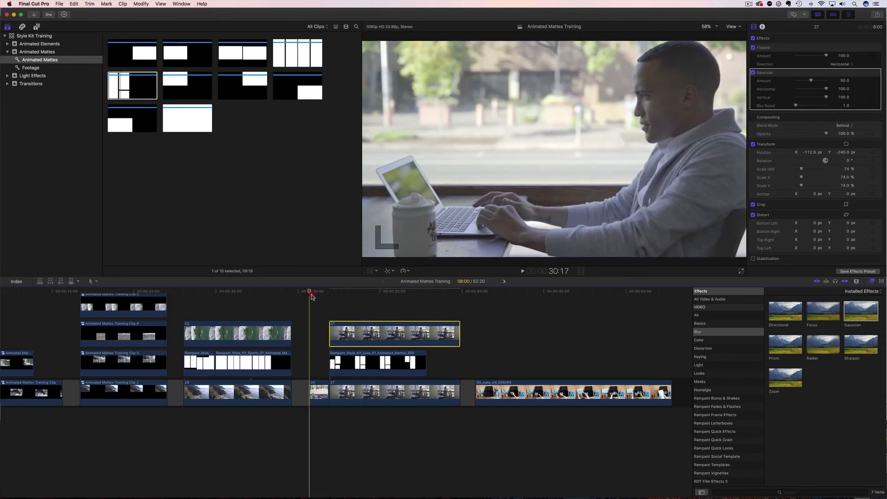
pyautogui.press('space')
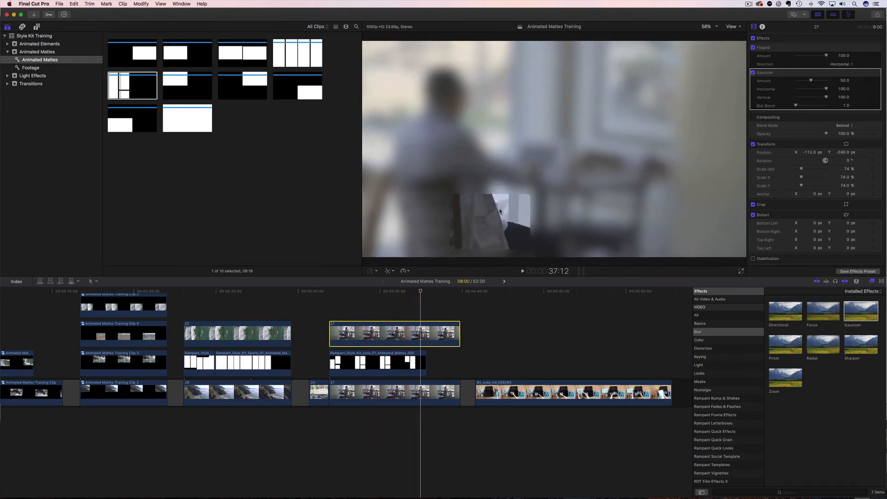
# Keyframe the upper café copy's Gaussian Amount from 0 at 31:22 to 50 at about 32:16
pyautogui.moveTo(421, 292); pyautogui.dragTo(338, 299)
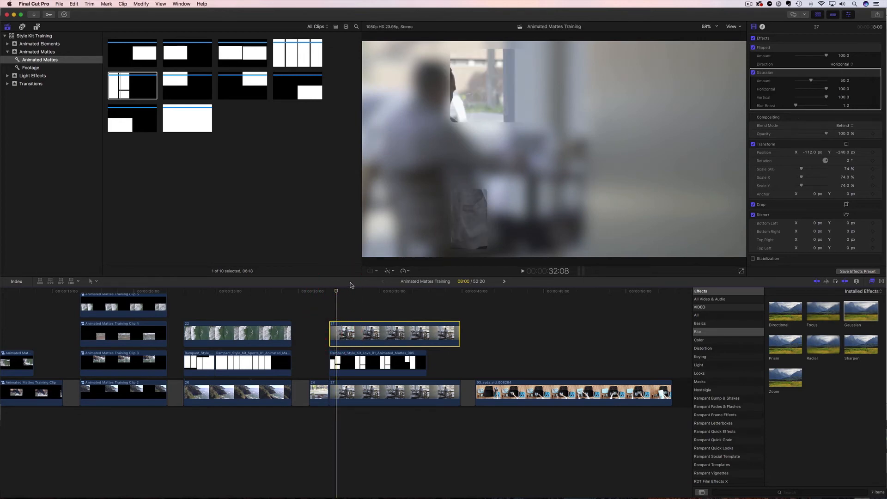
pyautogui.moveTo(335, 294); pyautogui.dragTo(339, 295)
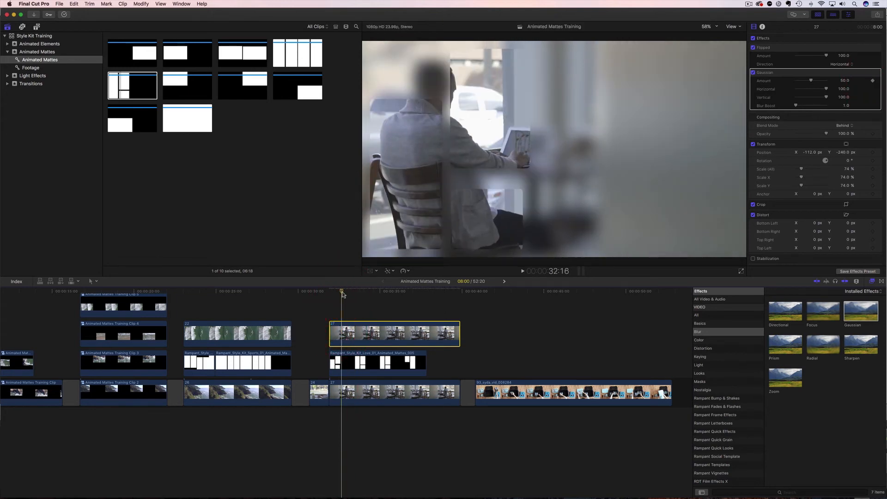
pyautogui.moveTo(343, 294); pyautogui.dragTo(329, 294)
pyautogui.moveTo(811, 82); pyautogui.dragTo(796, 82)
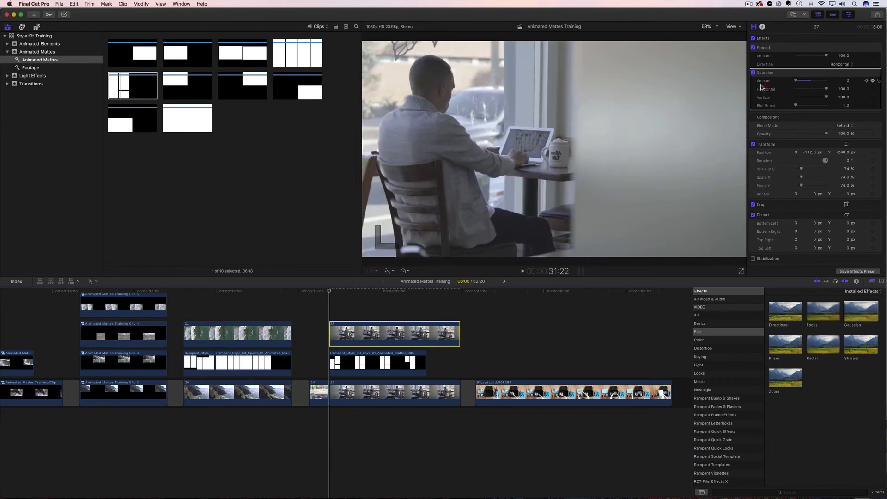
# Play the café composite from the preceding clip to check the animated background blur
pyautogui.click(322, 293)
pyautogui.moveTo(322, 292); pyautogui.dragTo(310, 296)
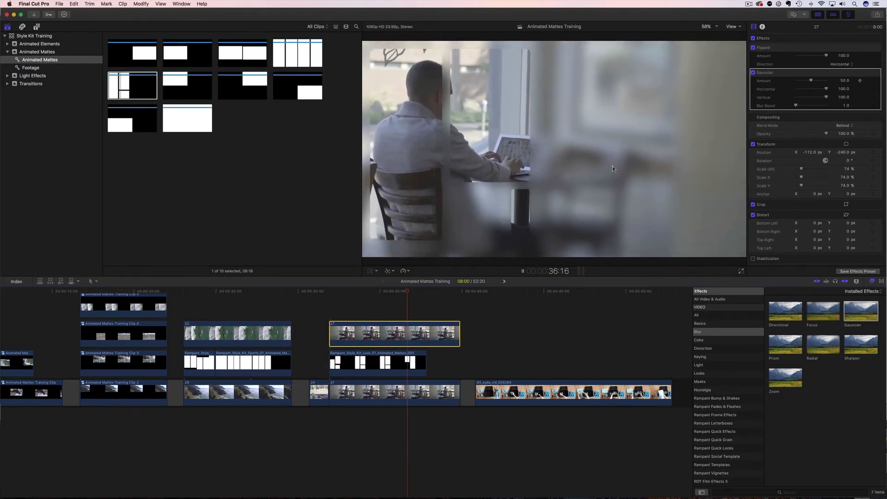
pyautogui.click(364, 299)
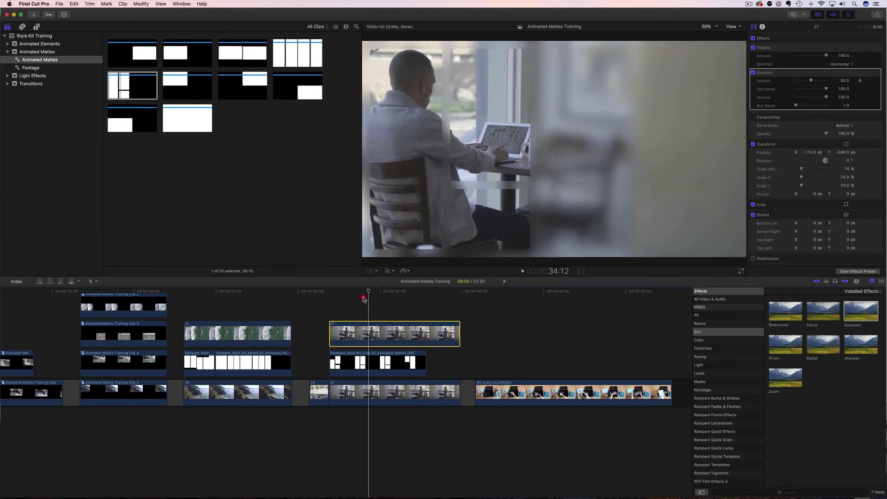
pyautogui.moveTo(363, 299); pyautogui.dragTo(312, 308)
pyautogui.press('space')
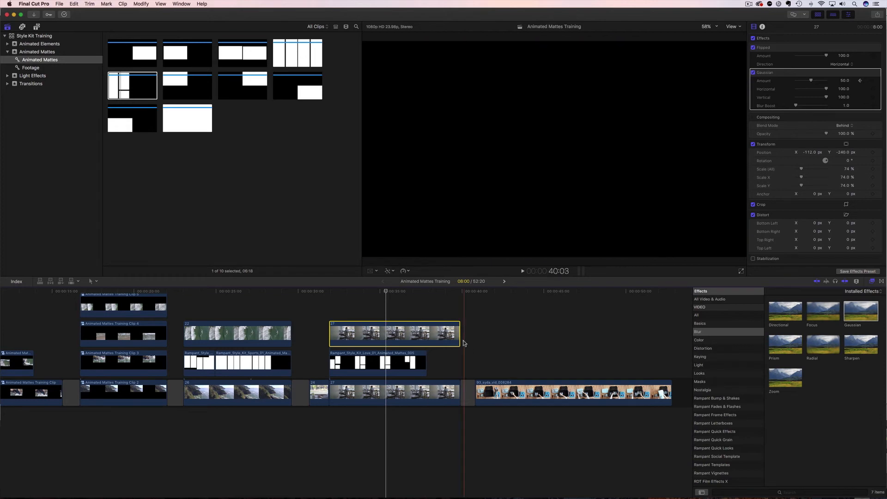
# Trim the end of the blurred café copy to match the end of the matte below it
pyautogui.moveTo(460, 334); pyautogui.dragTo(424, 331)
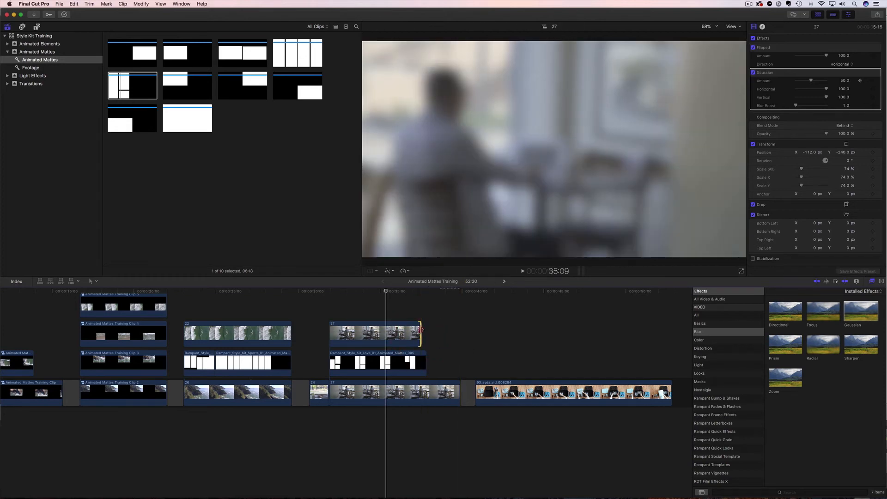
pyautogui.click(425, 331)
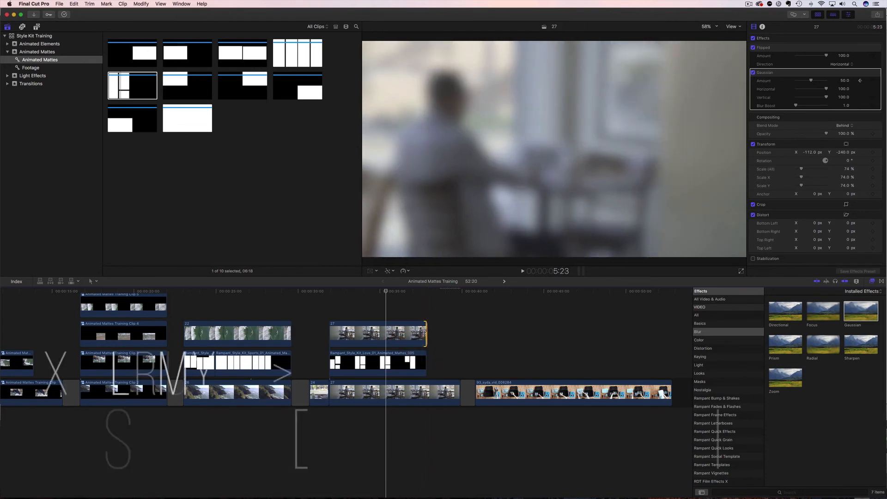
# Place Rampant_Style_Kit_Urban_01_Animated_Matte_18 on the track above the suitcase clip, aligned with its start
pyautogui.moveTo(486, 294); pyautogui.dragTo(539, 298)
pyautogui.hscroll(5, 500, 318)
pyautogui.moveTo(413, 293); pyautogui.dragTo(383, 307)
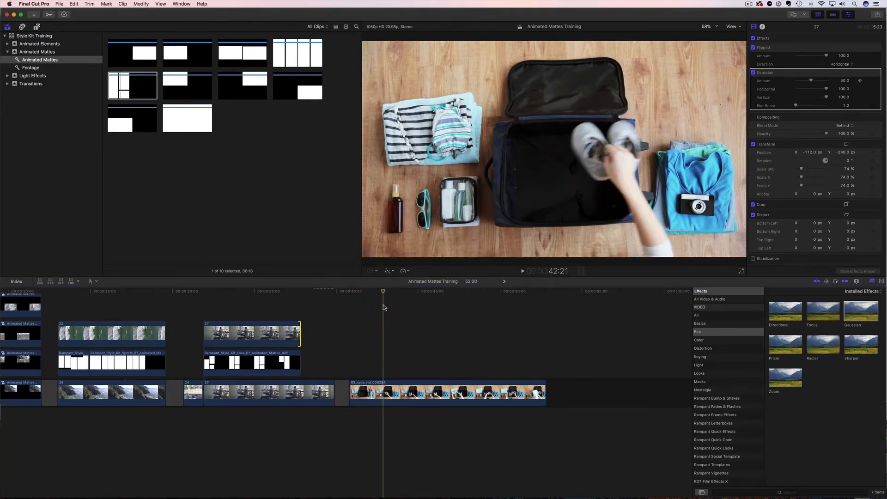
pyautogui.press('super+1')
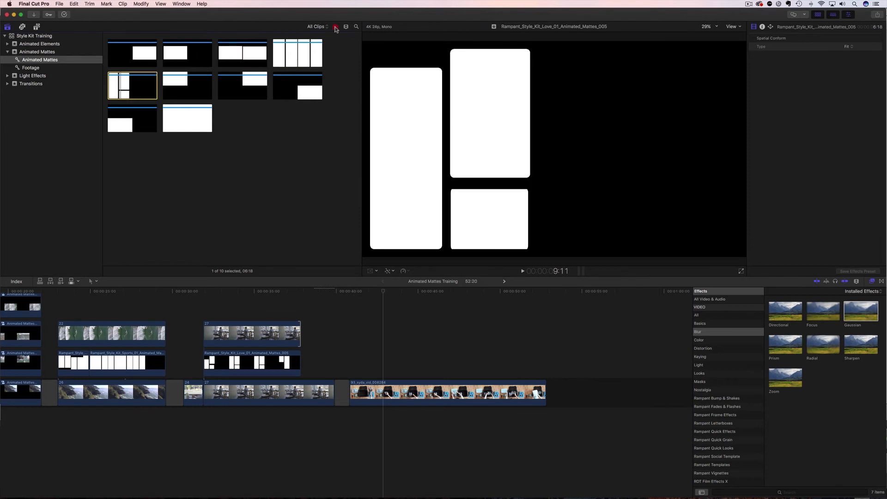
pyautogui.click(335, 27)
pyautogui.click(165, 124)
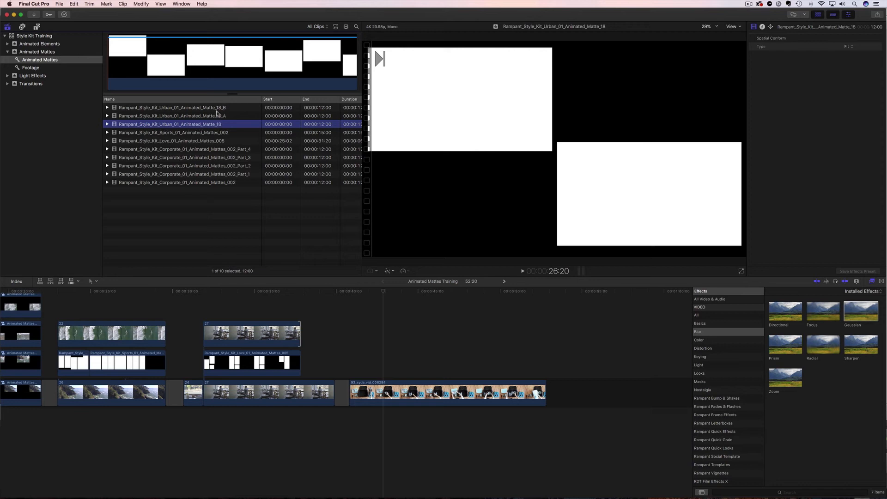
pyautogui.moveTo(124, 126); pyautogui.dragTo(353, 356)
pyautogui.click(415, 362)
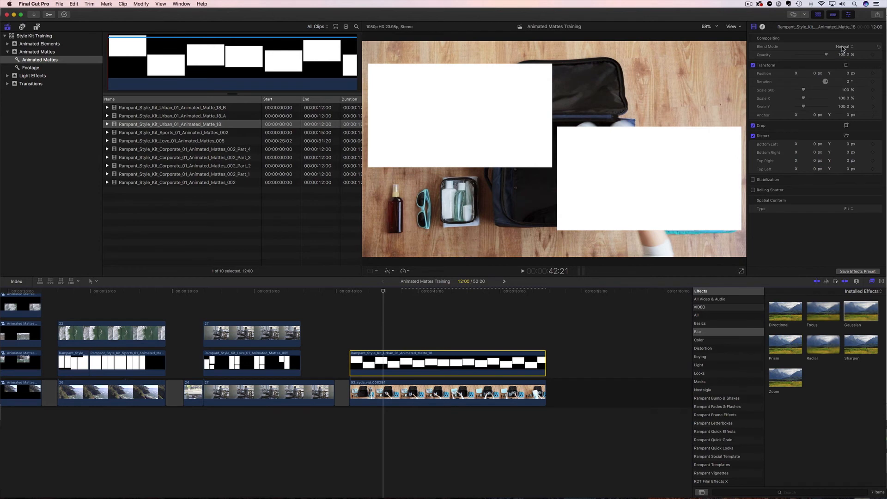
# Set the Urban matte's Blend Mode to Stencil Alpha and play the suitcase composite
pyautogui.click(843, 47)
pyautogui.click(854, 193)
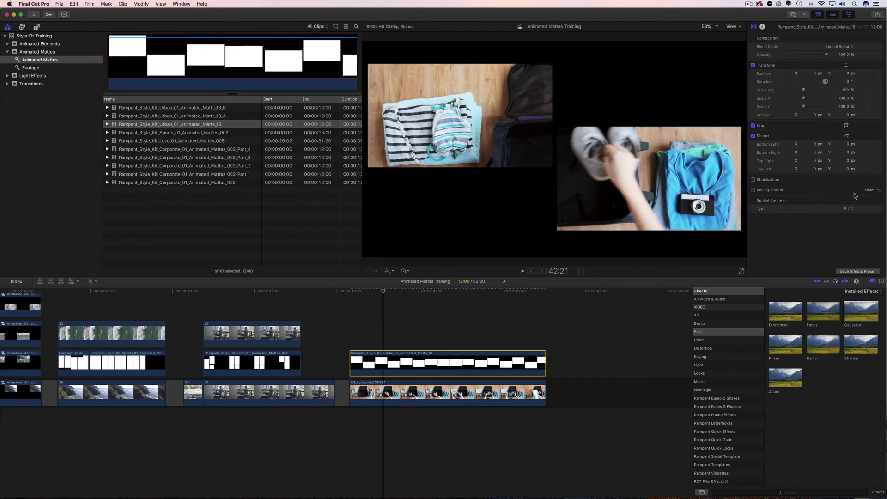
pyautogui.moveTo(383, 293); pyautogui.dragTo(344, 297)
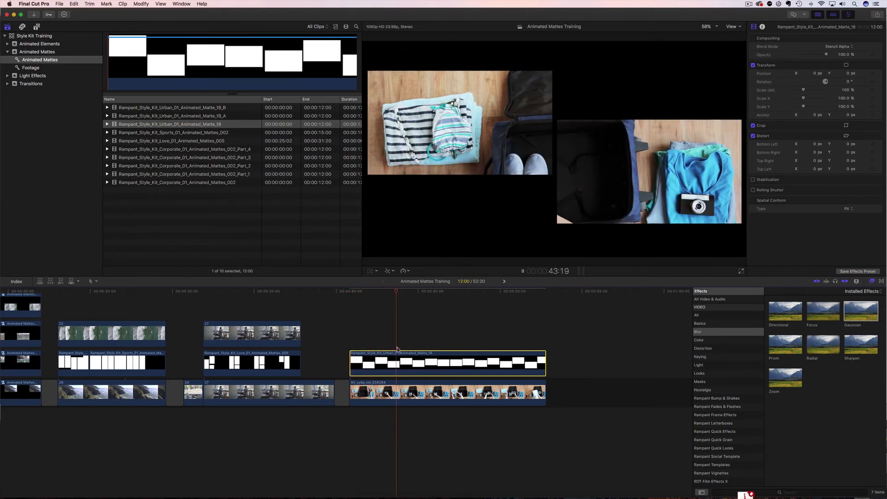
pyautogui.press('space')
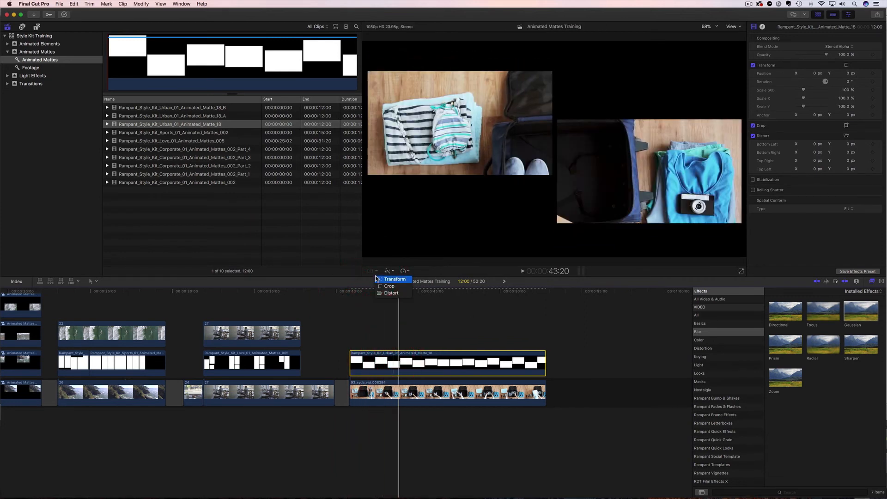
# Speed up the Urban matte with a Fast retime preset and stretch the retimed matte to a duration of 5:22
pyautogui.click(407, 363)
pyautogui.click(392, 271)
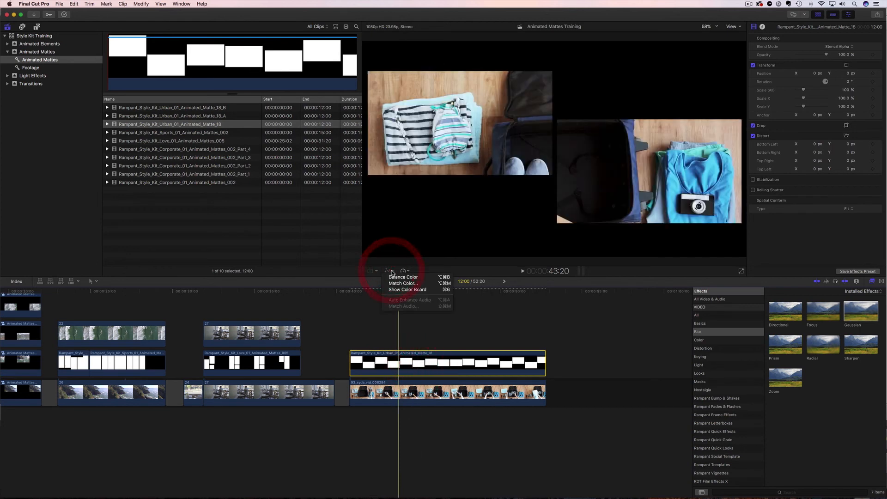
pyautogui.click(406, 272)
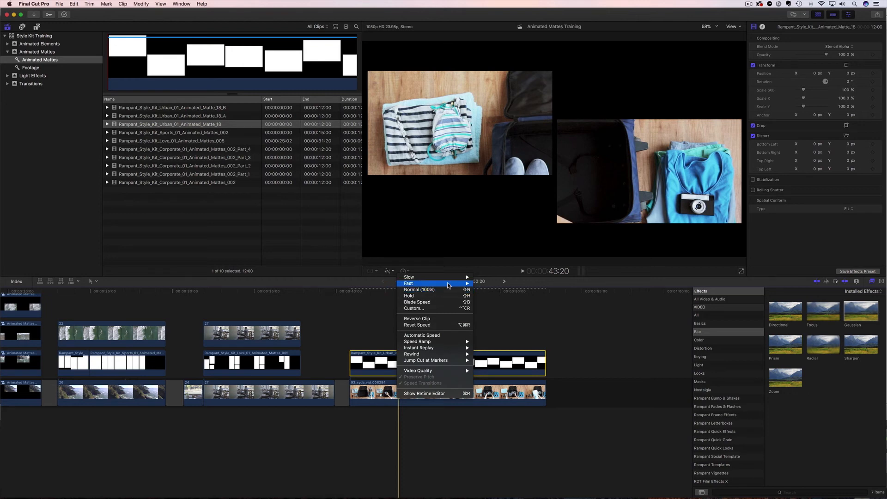
pyautogui.click(482, 289)
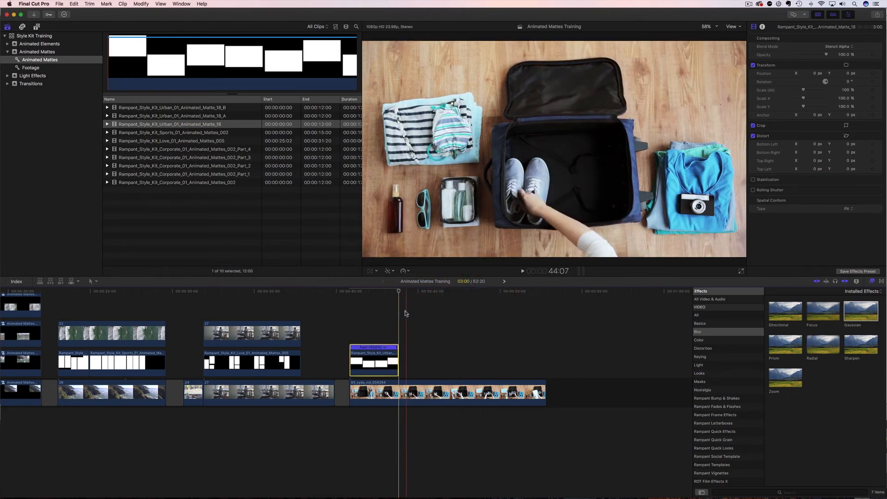
pyautogui.moveTo(443, 348); pyautogui.dragTo(446, 348)
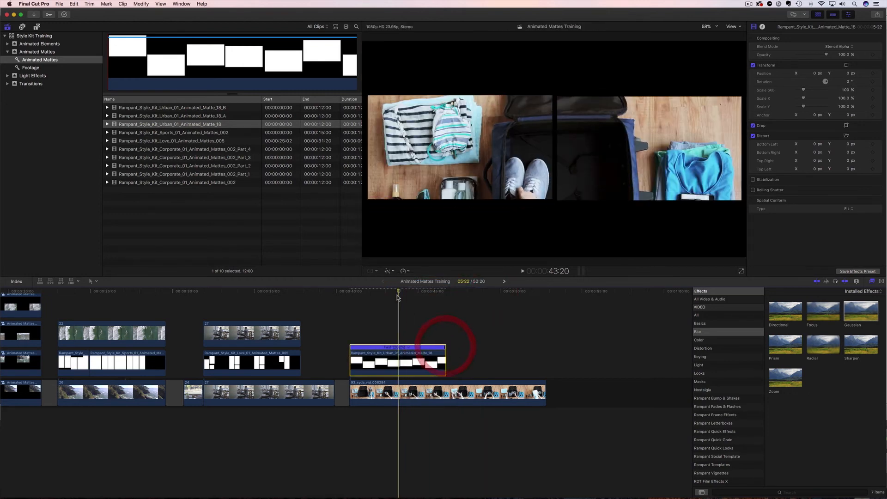
# Play the suitcase composite from its start to check the faster matte animation
pyautogui.moveTo(374, 299); pyautogui.dragTo(348, 303)
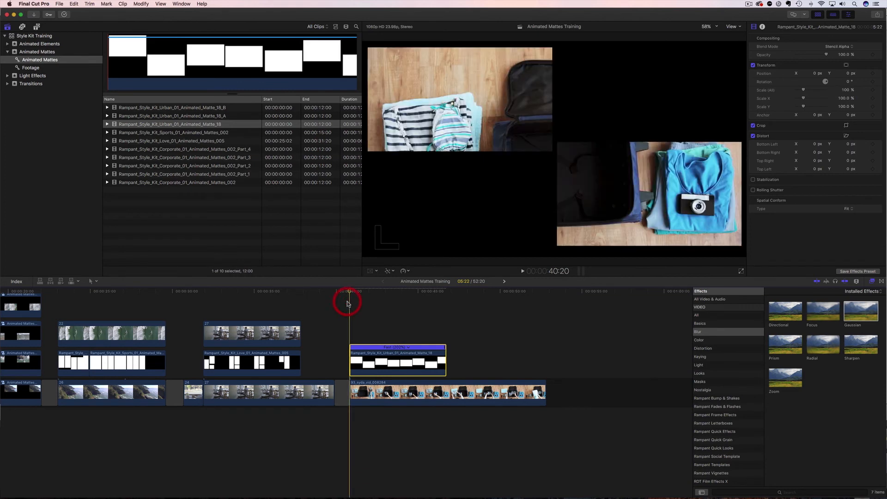
pyautogui.press('space')
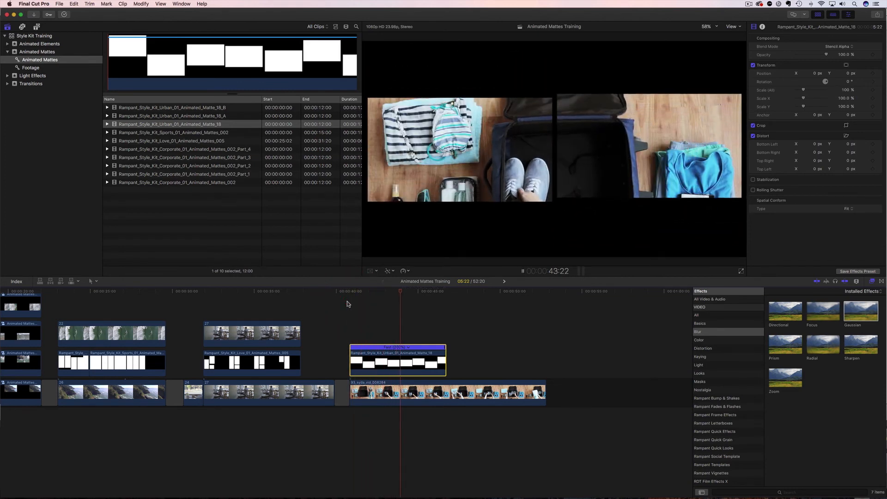
pyautogui.press('space')
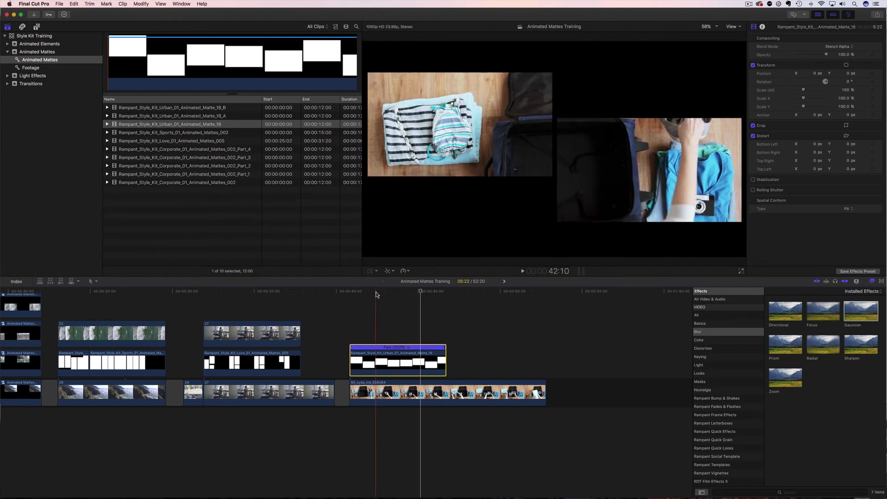
# Duplicate the suitcase clip onto the track above the Urban matte and set the copy's Blend Mode to Behind
pyautogui.click(380, 394)
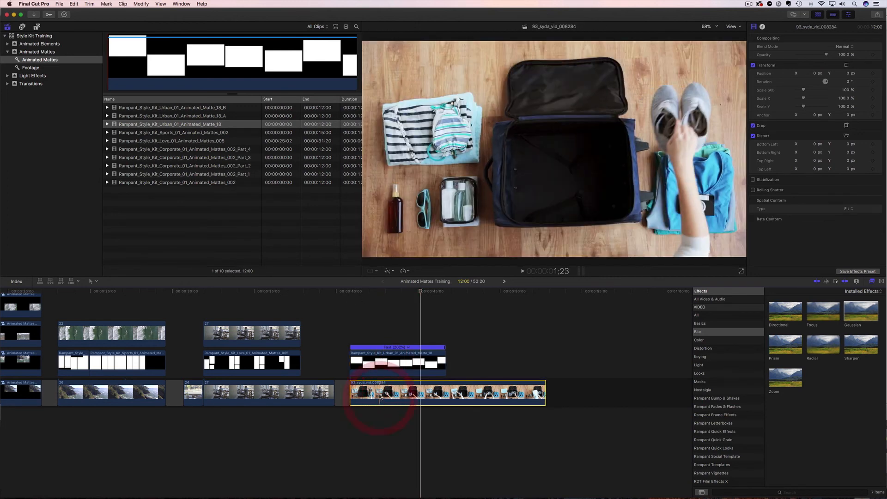
pyautogui.moveTo(386, 400); pyautogui.dragTo(388, 333)
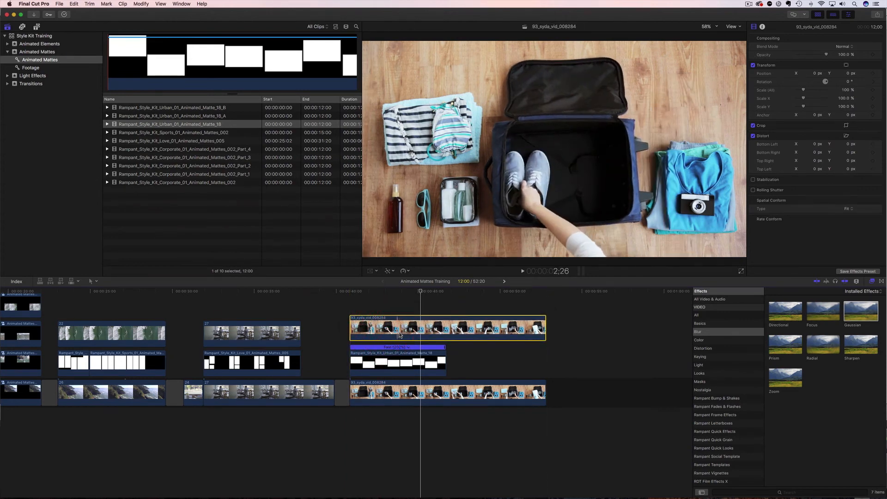
pyautogui.click(845, 48)
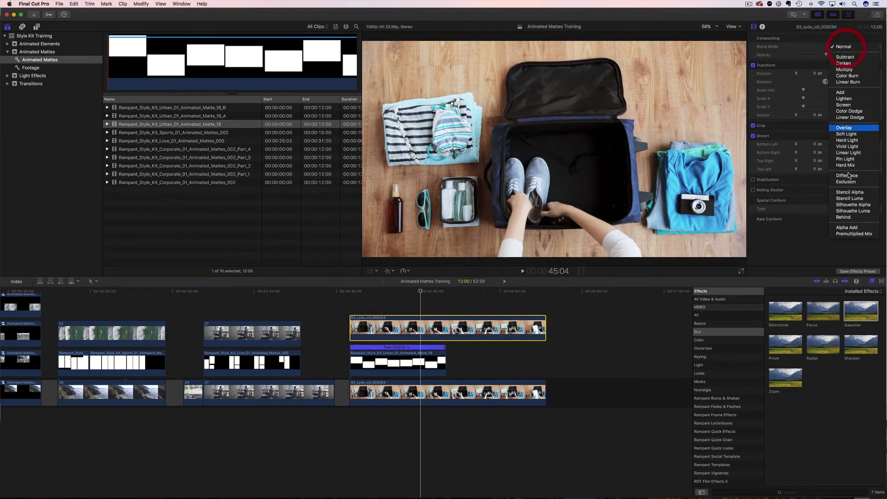
pyautogui.click(845, 217)
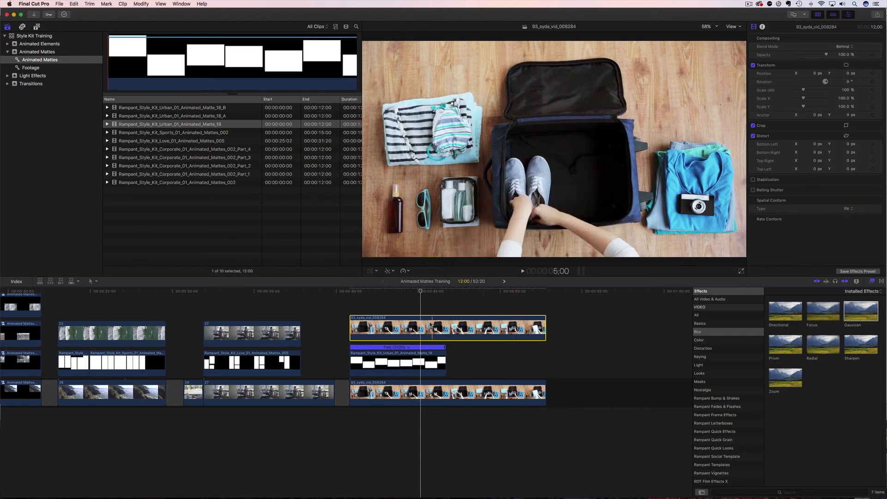
# Apply the Black & White color effect to the upper suitcase copy and play the composite
pyautogui.click(699, 341)
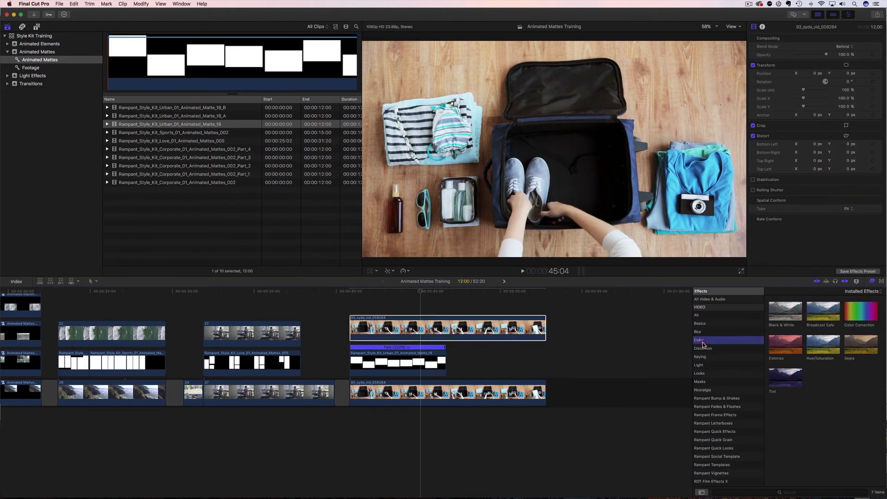
pyautogui.moveTo(728, 316); pyautogui.dragTo(416, 326)
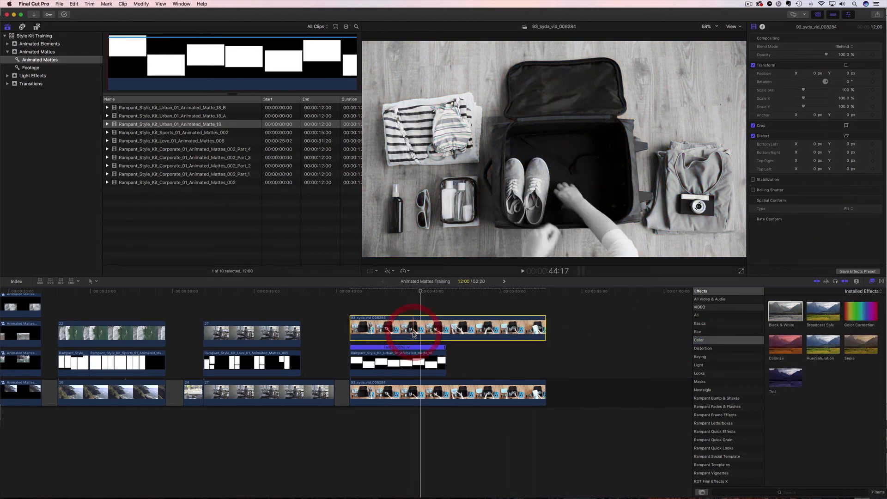
pyautogui.click(419, 291)
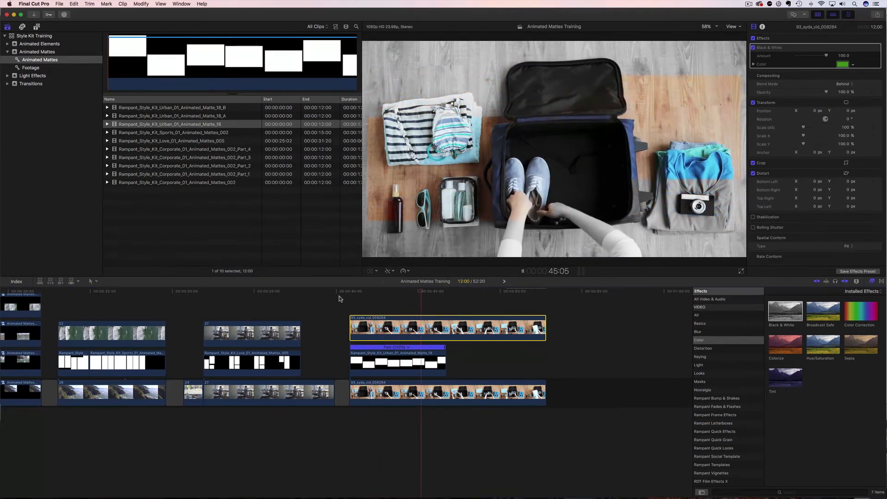
pyautogui.press('space')
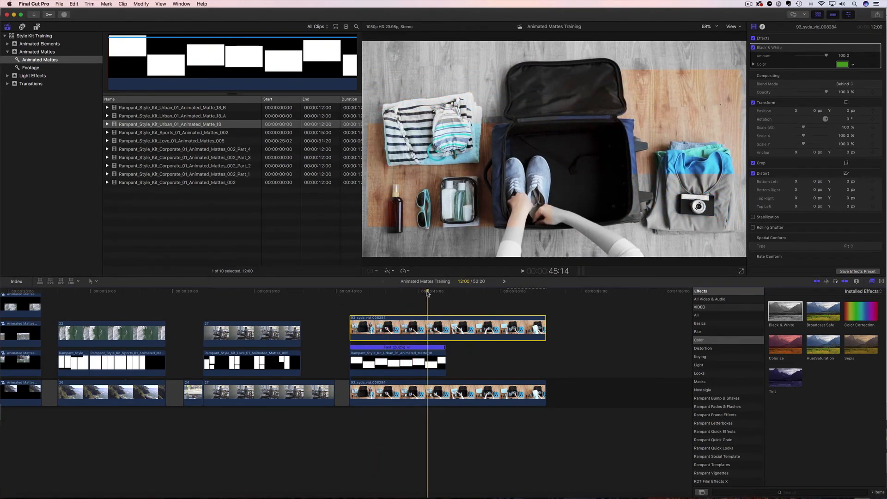
pyautogui.click(354, 292)
pyautogui.press('space')
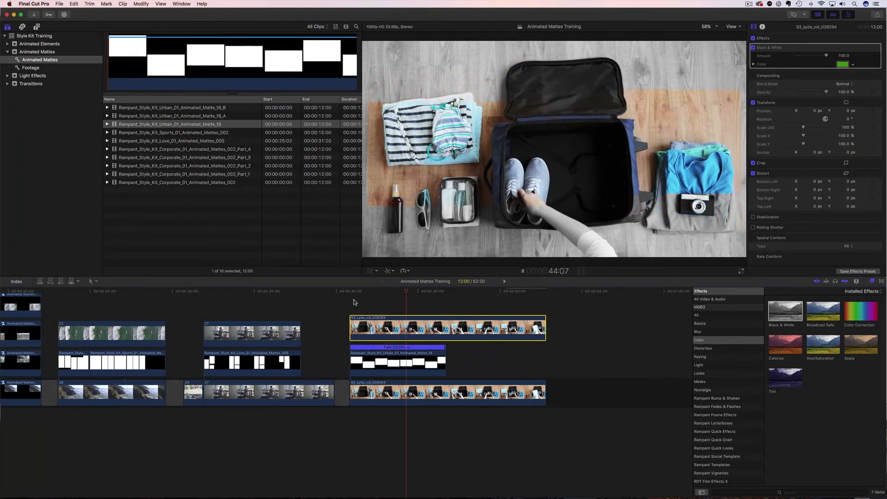
pyautogui.press('space')
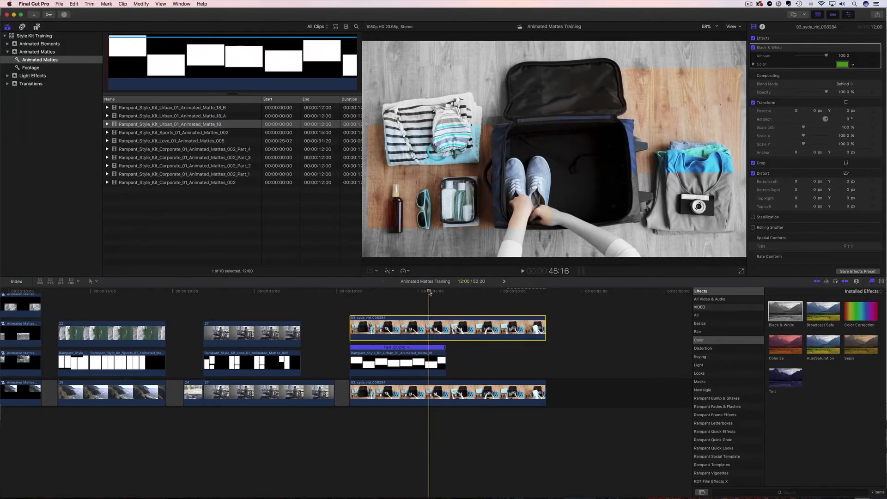
# Replace the Black & White effect on the upper suitcase copy with a Gaussian blur and play the composite
pyautogui.click(428, 292)
pyautogui.moveTo(428, 292); pyautogui.dragTo(385, 292)
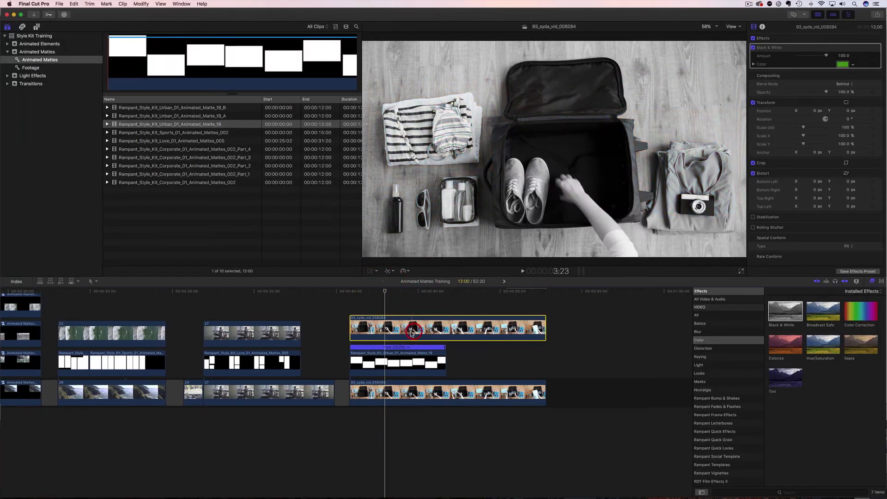
pyautogui.press('Delete')
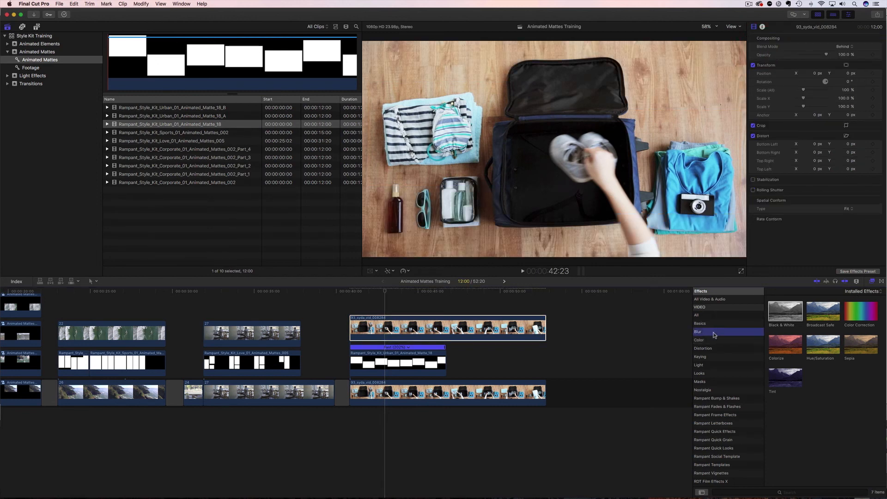
pyautogui.moveTo(869, 319); pyautogui.dragTo(453, 330)
pyautogui.moveTo(383, 292); pyautogui.dragTo(340, 296)
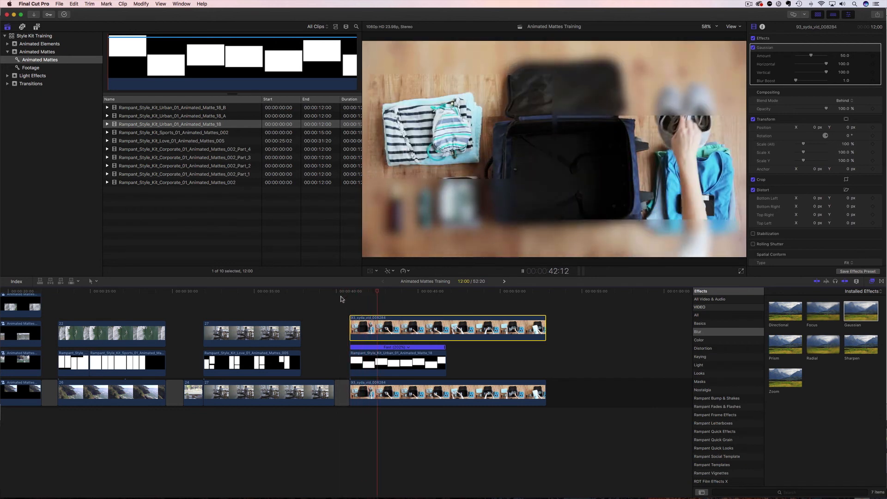
pyautogui.press('space')
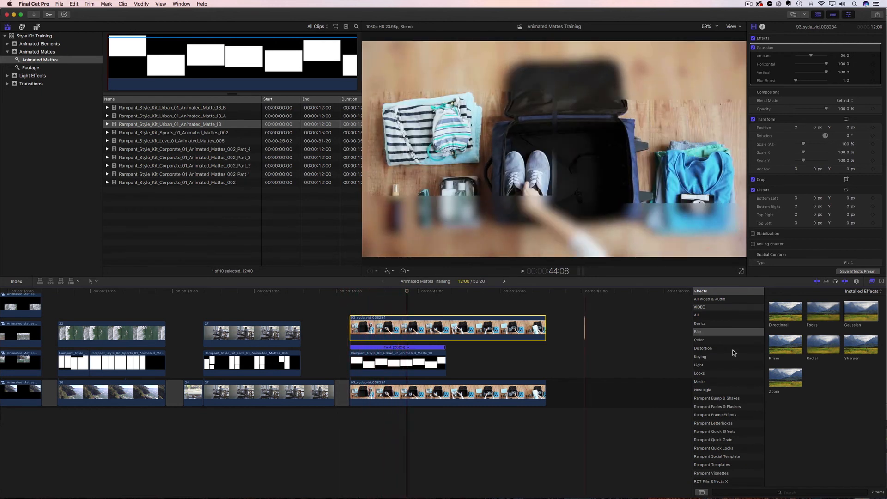
# Add the Black & White effect to the blurred upper suitcase copy and play the composite from its start
pyautogui.click(699, 340)
pyautogui.moveTo(785, 311); pyautogui.dragTo(459, 337)
pyautogui.moveTo(408, 292); pyautogui.dragTo(347, 296)
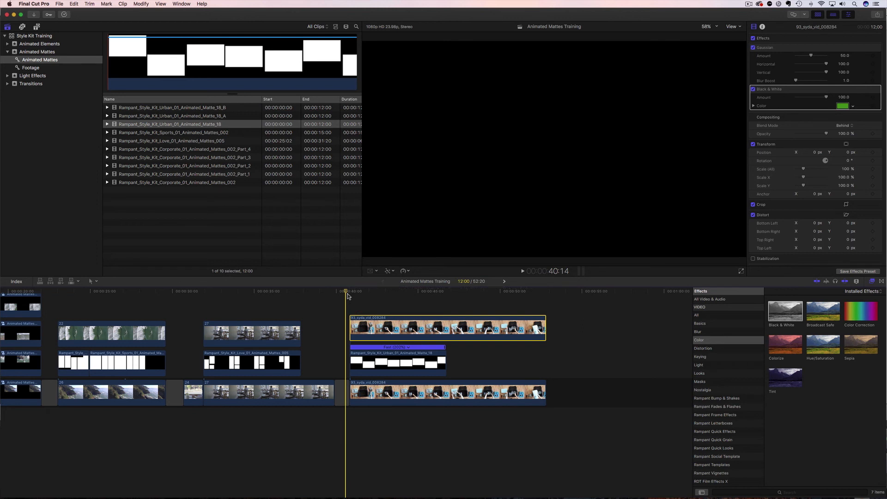
pyautogui.press('space')
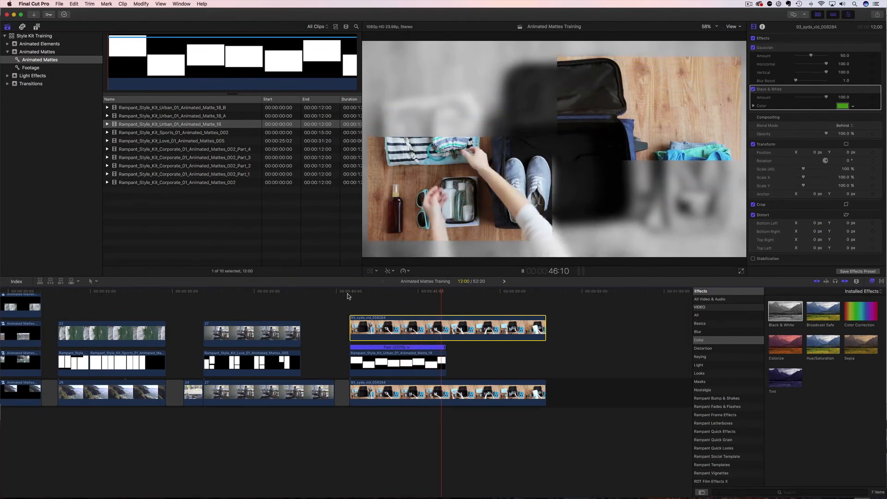
pyautogui.press('space')
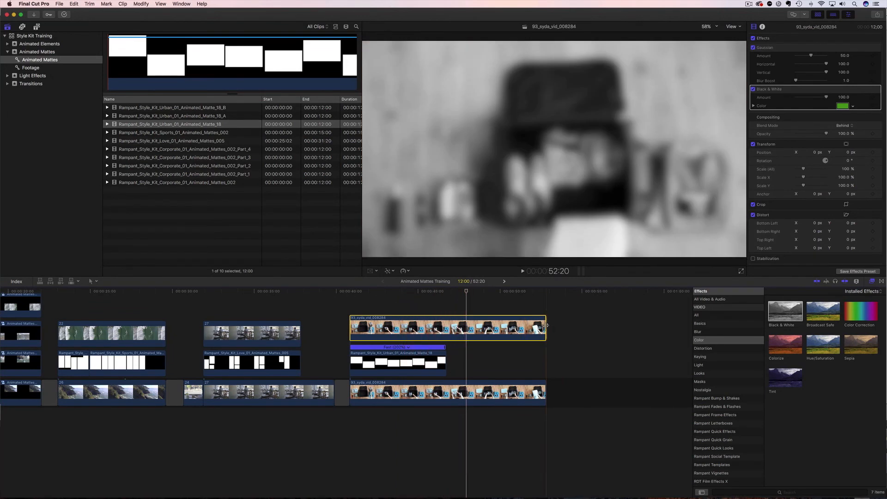
# Trim the ends of both suitcase clips to match the end of the Urban matte
pyautogui.moveTo(546, 325); pyautogui.dragTo(446, 325)
pyautogui.moveTo(546, 393); pyautogui.dragTo(446, 390)
pyautogui.click(386, 307)
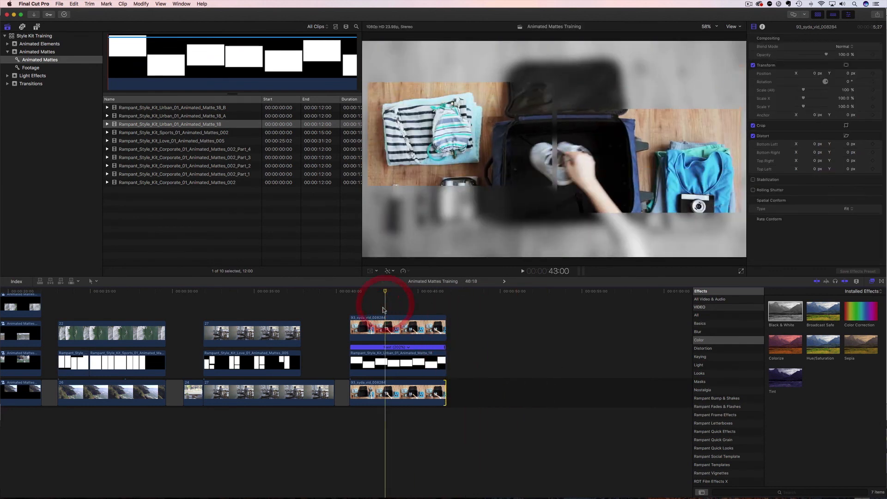
# Apply the Underwater distortion effect to the upper suitcase copy and play the composite from its start
pyautogui.click(713, 350)
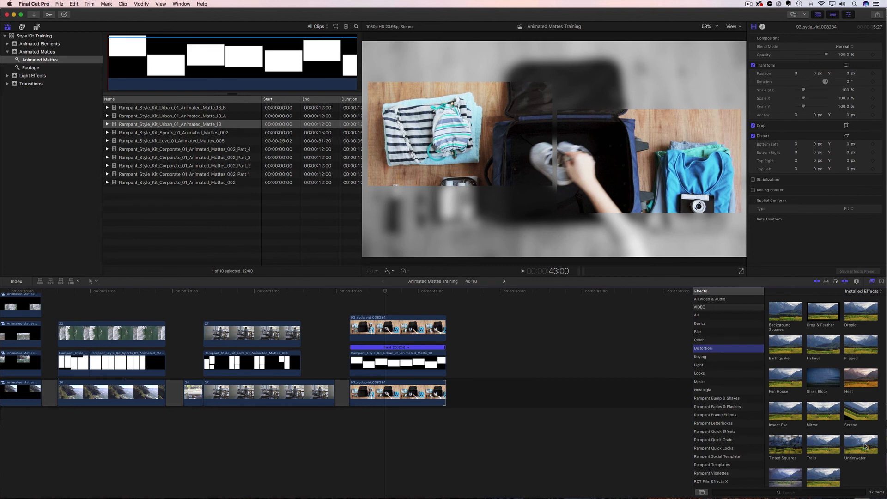
pyautogui.moveTo(864, 451); pyautogui.dragTo(392, 334)
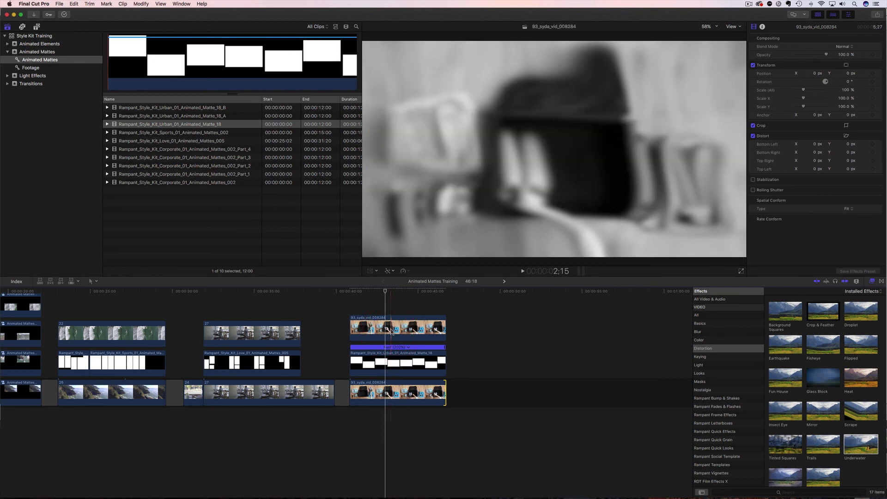
pyautogui.moveTo(358, 294); pyautogui.dragTo(345, 294)
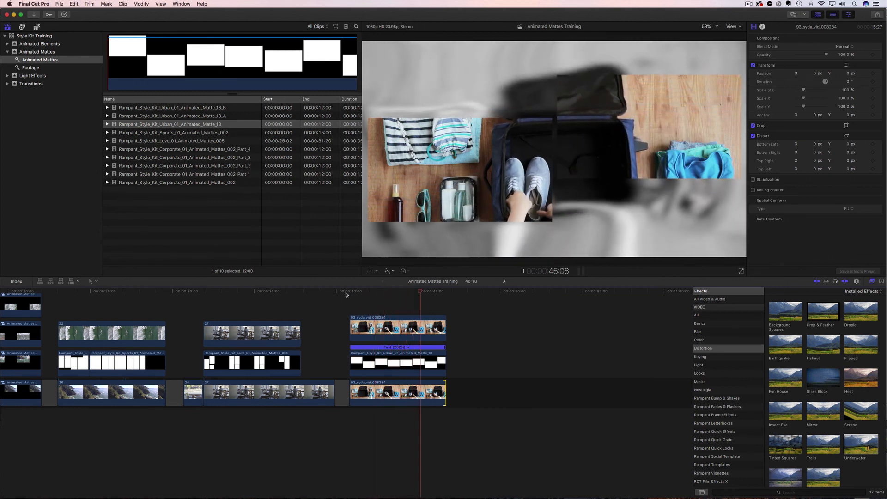
# Play the Animated Mattes Training project from its beginning to review all the matte composites
pyautogui.click(348, 294)
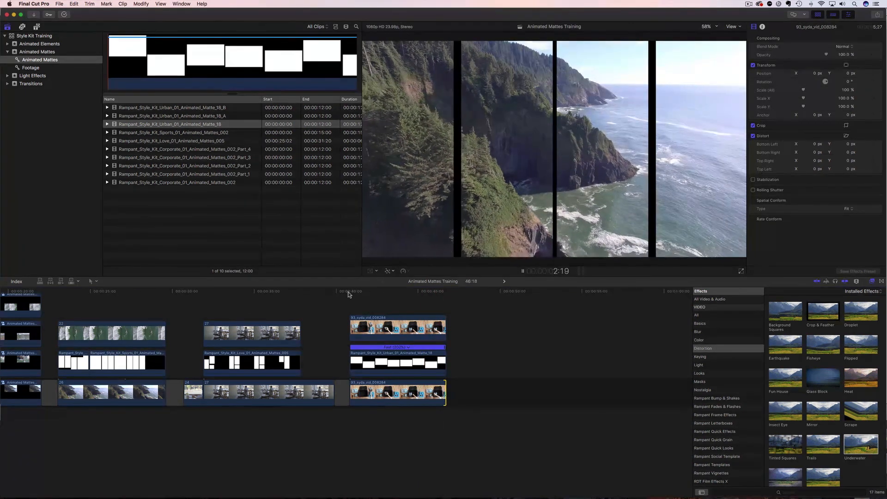
pyautogui.press('space')
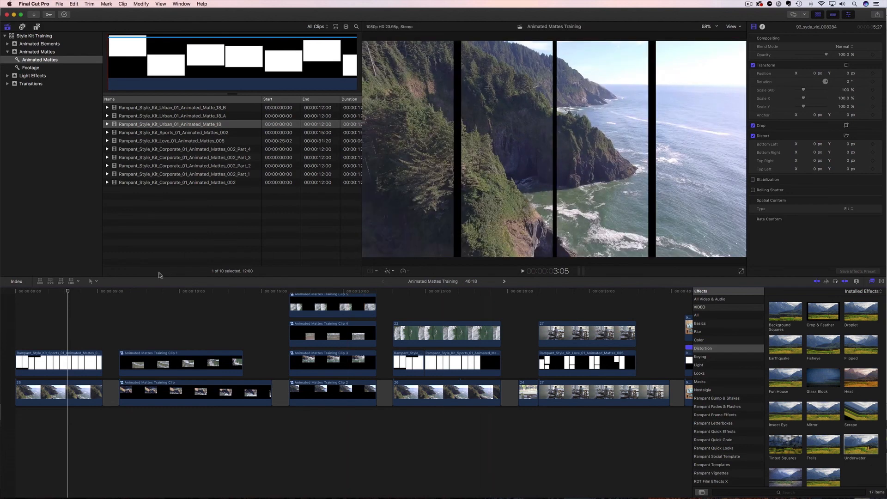
pyautogui.click(42, 294)
pyautogui.press('Home')
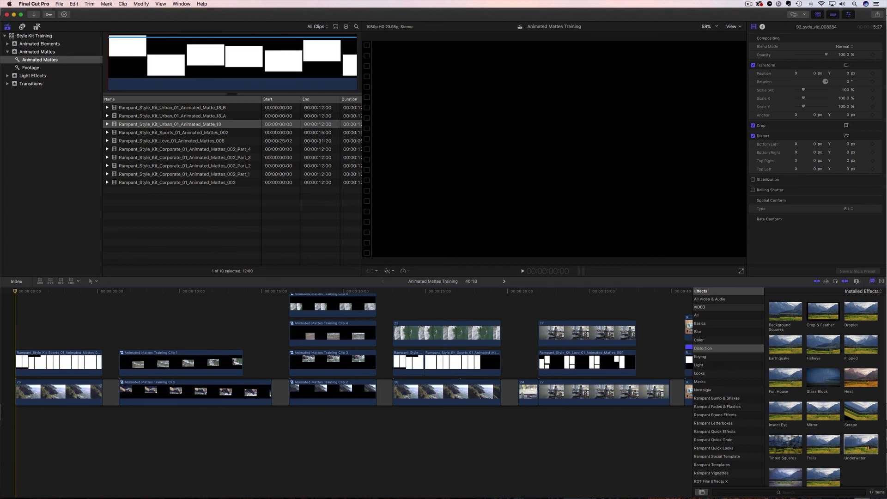
pyautogui.press('space')
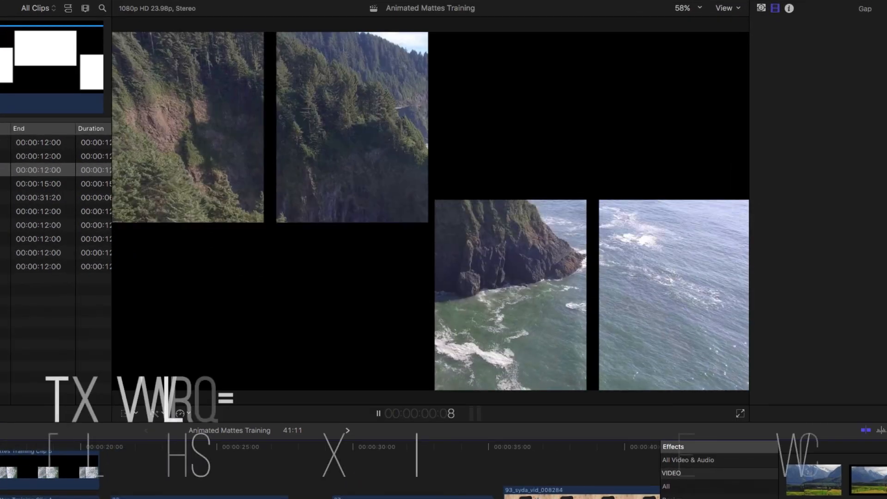